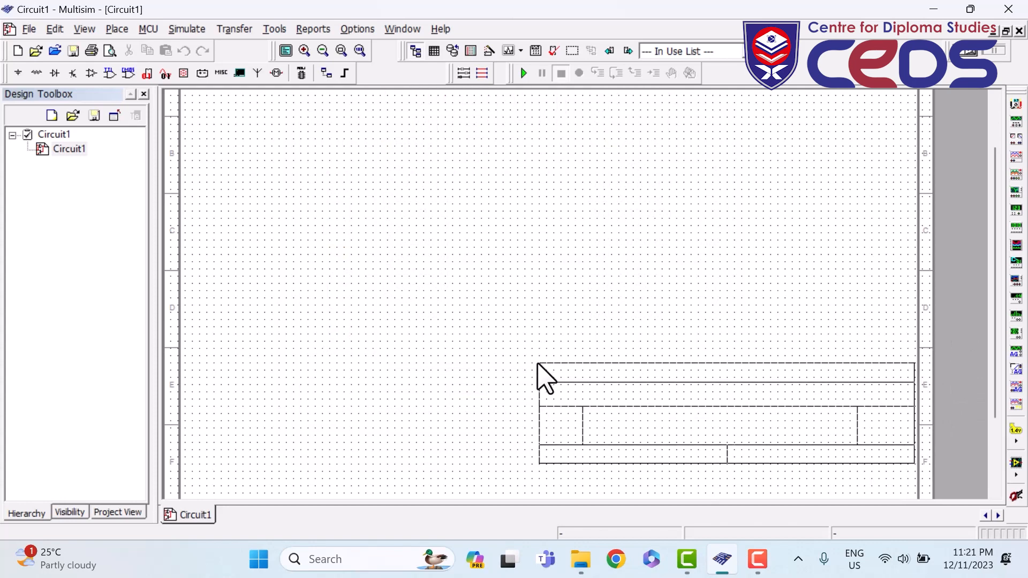
- Drop the title block into the sheet's bottom-right corner, zoom in, and open it for editing
{"action": "key", "text": "F7"}
{"action": "left_click", "coordinate": [449, 407]}
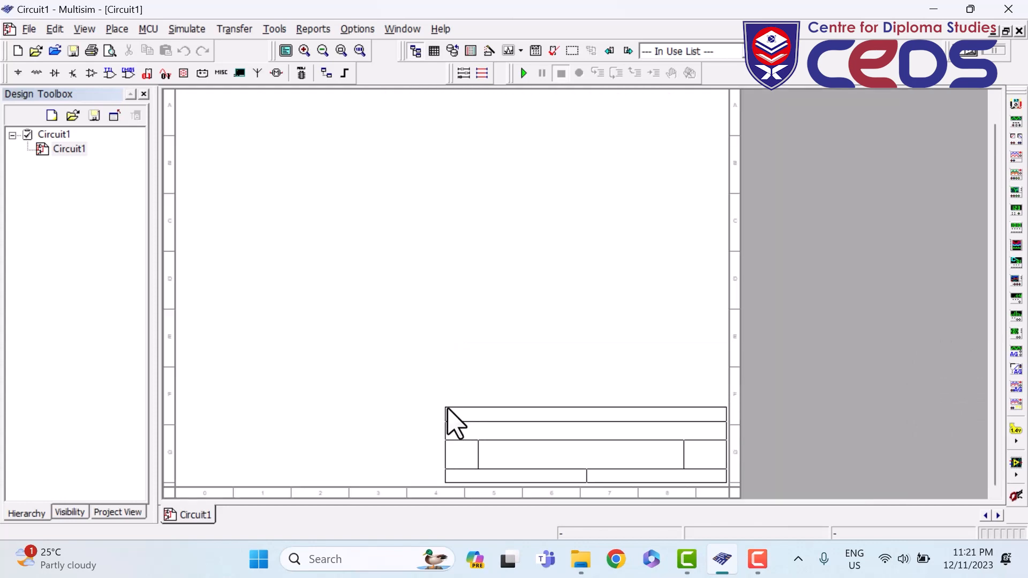
{"action": "left_click", "coordinate": [449, 414]}
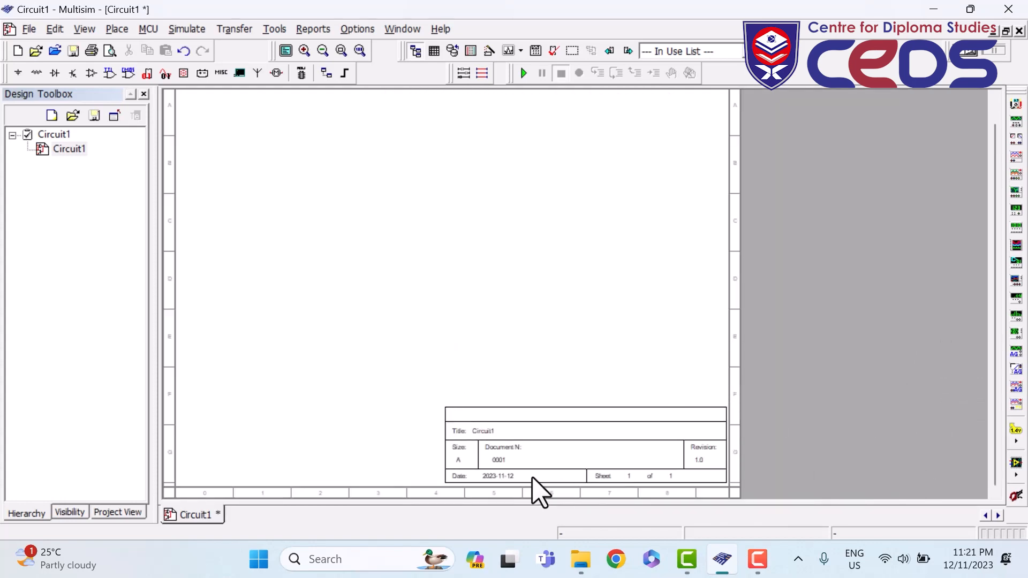
{"action": "scroll", "coordinate": [668, 474], "scroll_direction": "up", "scroll_amount": 3}
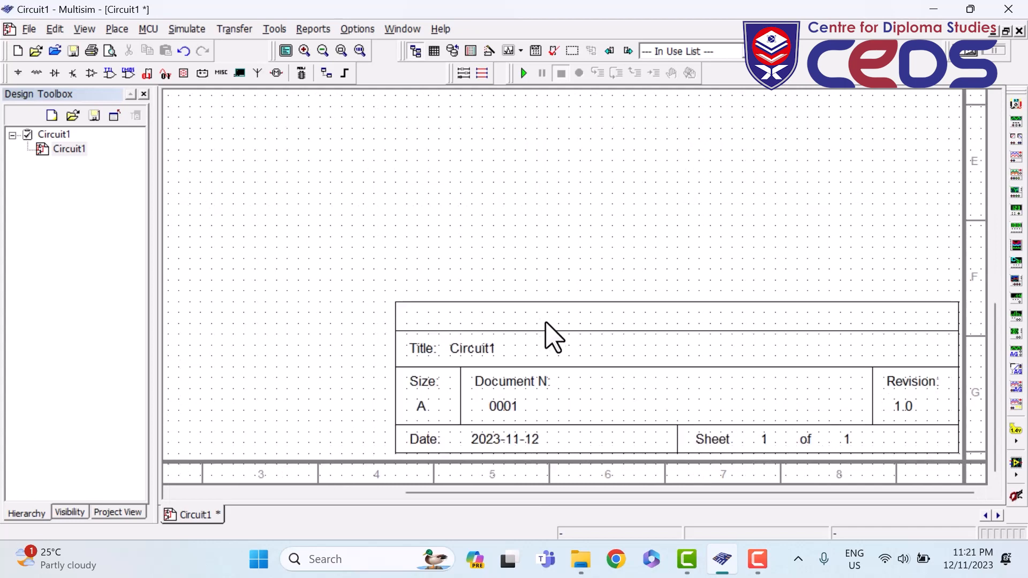
{"action": "double_click", "coordinate": [491, 347]}
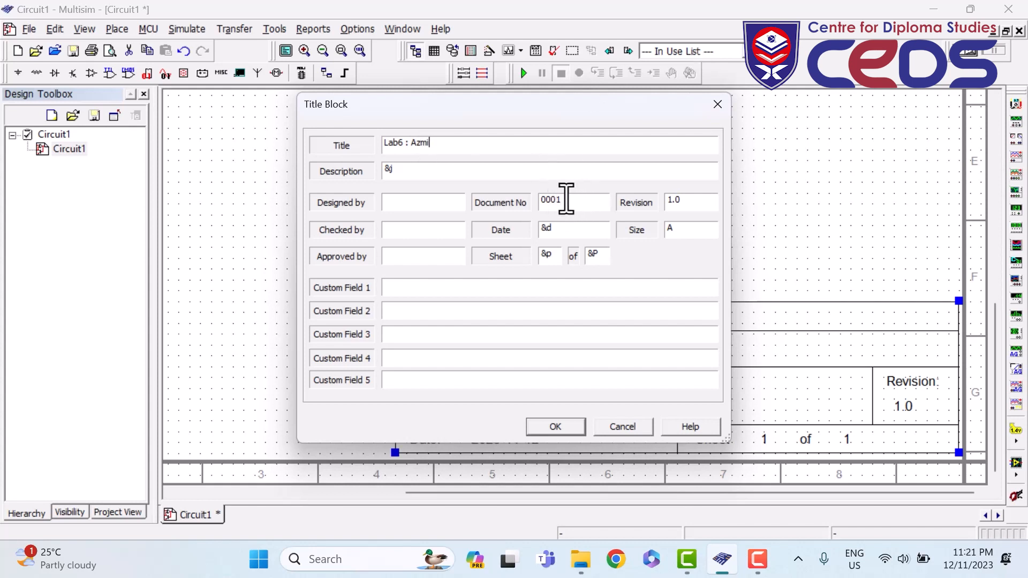
- Set the title to Lab6 with the student's name and replace document number 0001
{"action": "left_click_drag", "start_coordinate": [567, 200], "coordinate": [521, 201]}
{"action": "left_click", "coordinate": [565, 428]}
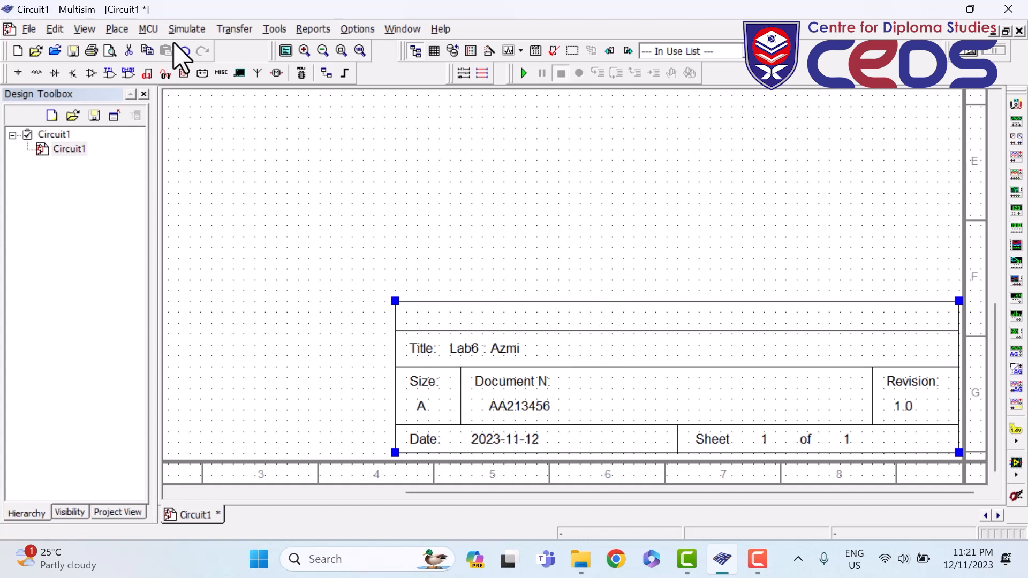
{"action": "key", "text": "F9"}
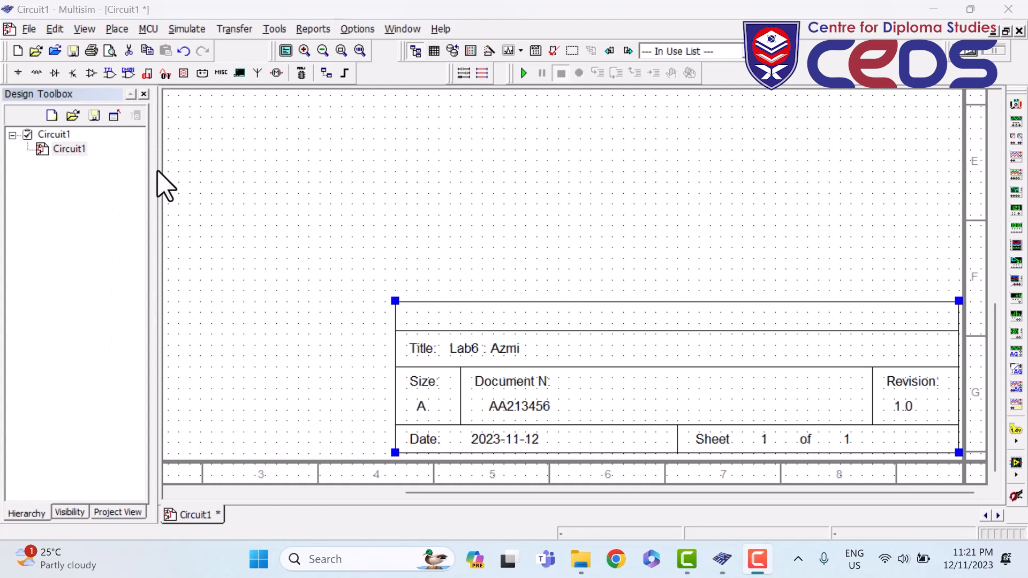
- Search the Master Database across all groups for nand2 and select it
{"action": "left_click", "coordinate": [117, 29]}
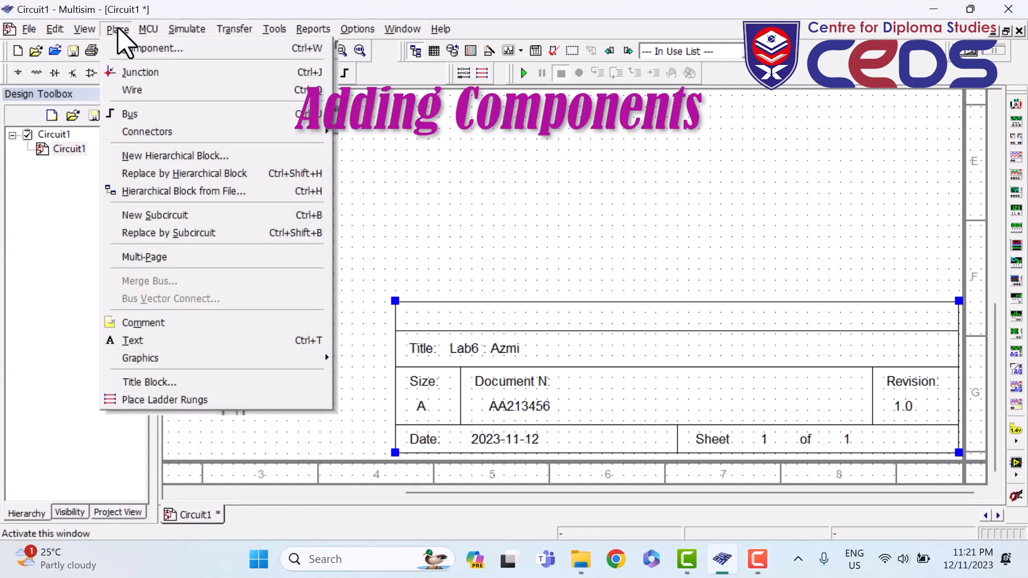
{"action": "left_click", "coordinate": [139, 48]}
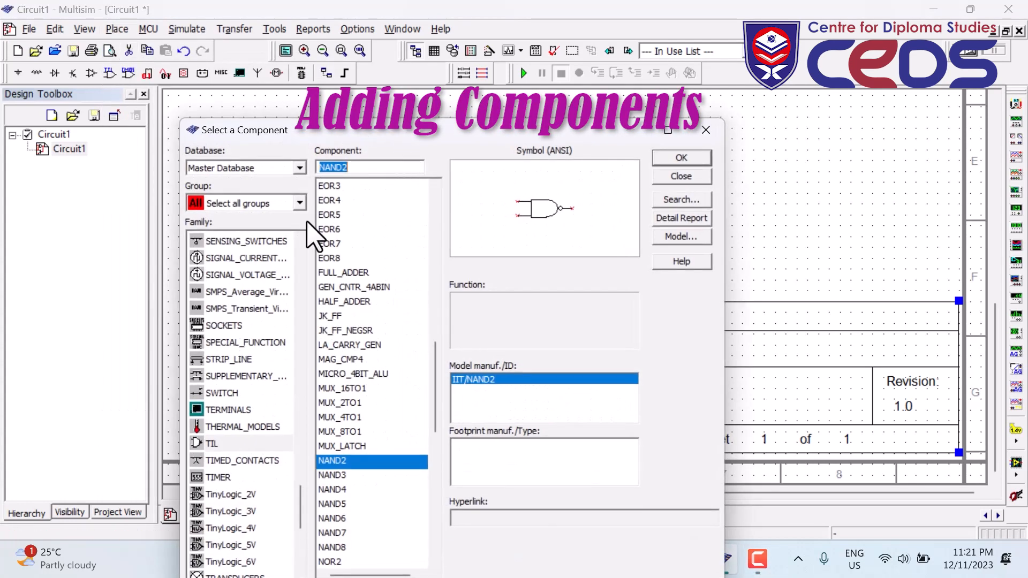
{"action": "left_click", "coordinate": [299, 168]}
{"action": "left_click", "coordinate": [292, 179]}
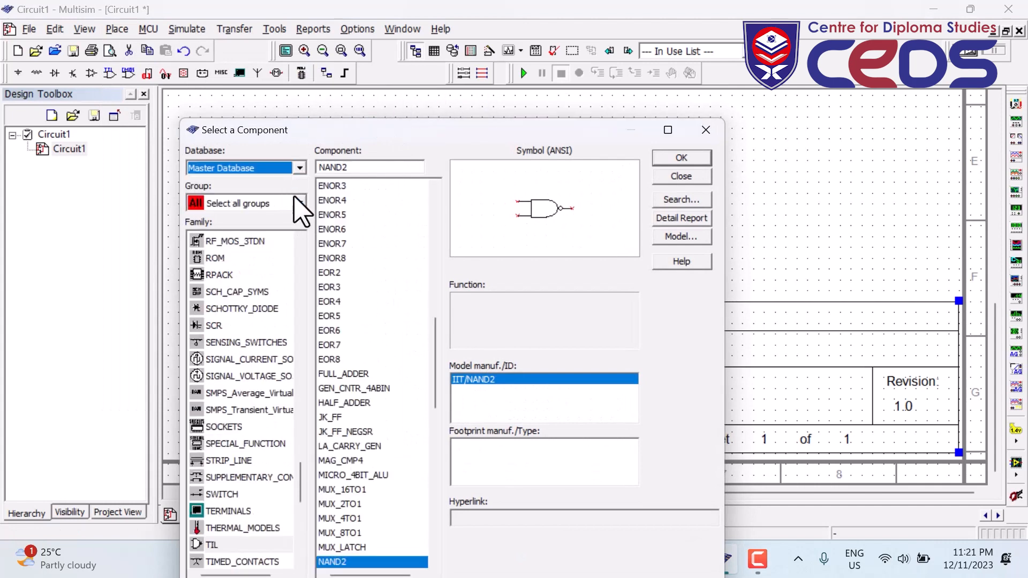
{"action": "left_click", "coordinate": [299, 204]}
{"action": "left_click", "coordinate": [256, 217]}
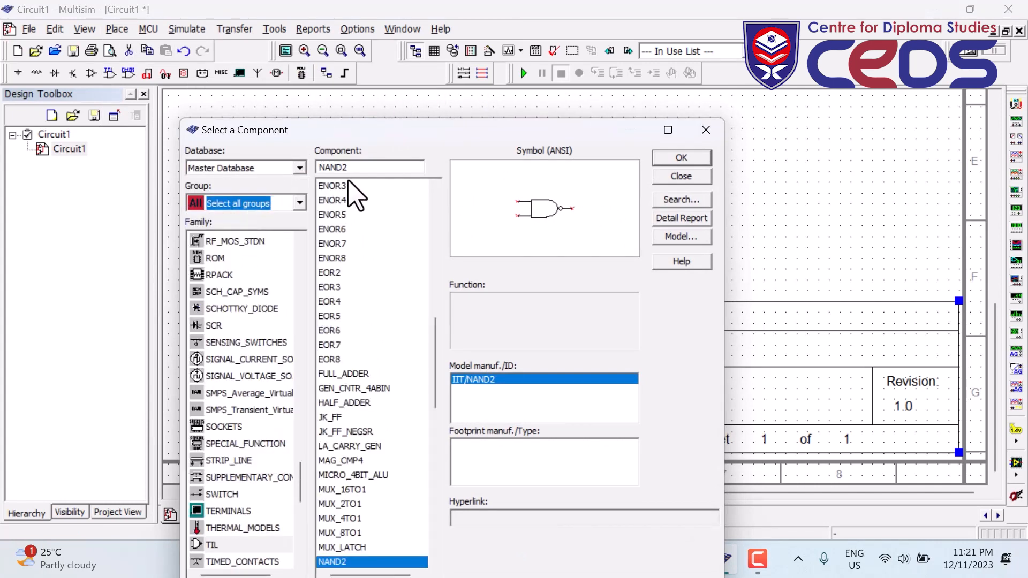
{"action": "left_click_drag", "start_coordinate": [362, 166], "coordinate": [306, 169]}
{"action": "type", "text": "n"}
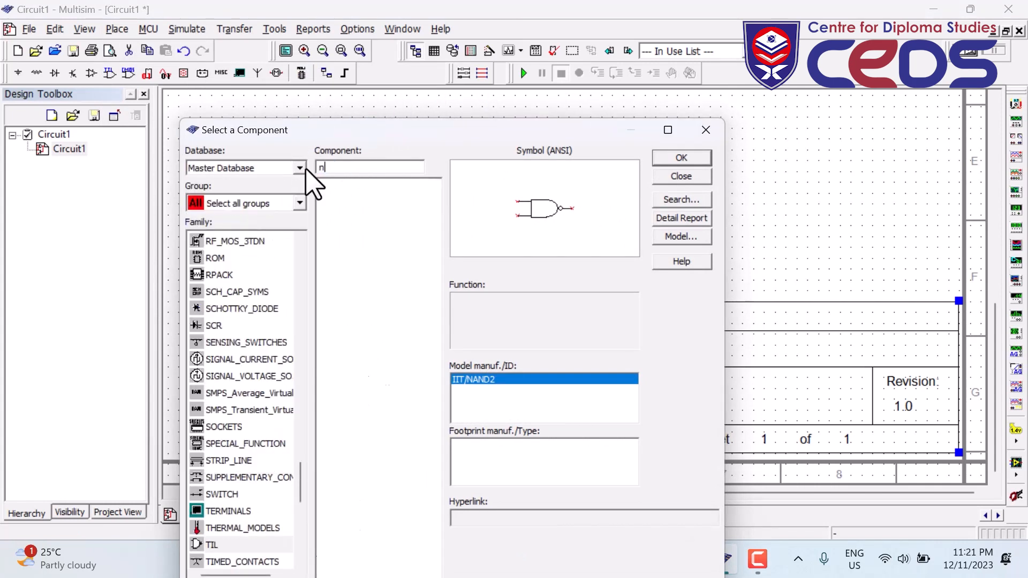
{"action": "type", "text": "and2"}
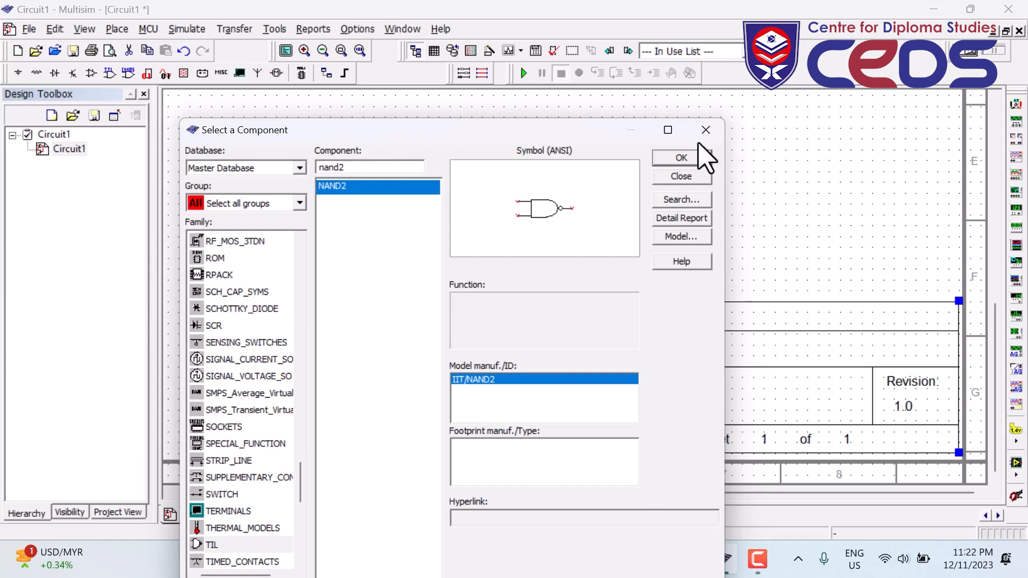
{"action": "left_click", "coordinate": [680, 158]}
- Place NAND2 gate U1 on the sheet and return to the component chooser
{"action": "scroll", "coordinate": [592, 177], "scroll_direction": "down", "scroll_amount": 2}
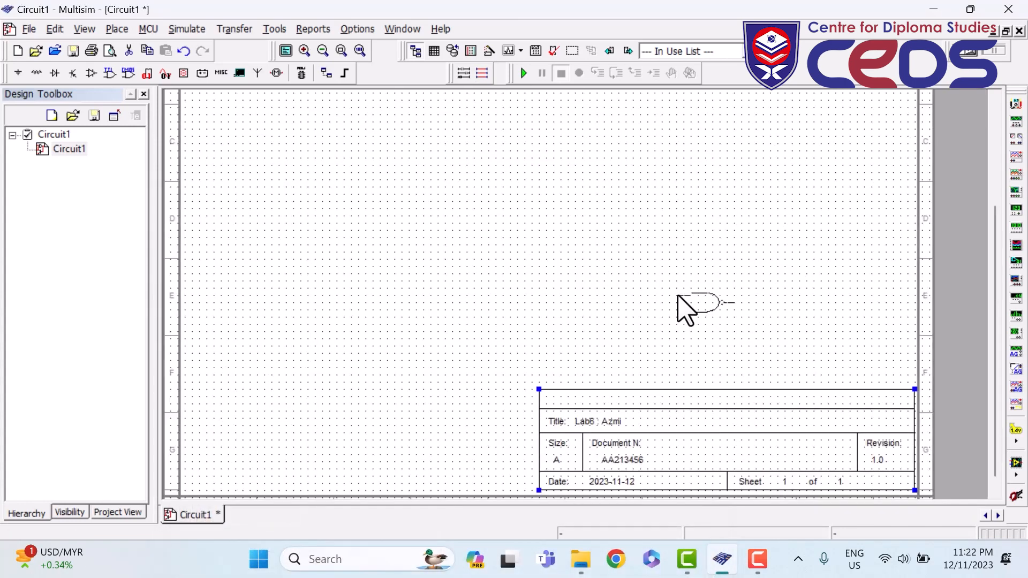
{"action": "left_click", "coordinate": [683, 305]}
{"action": "scroll", "coordinate": [551, 342], "scroll_direction": "down", "scroll_amount": 2}
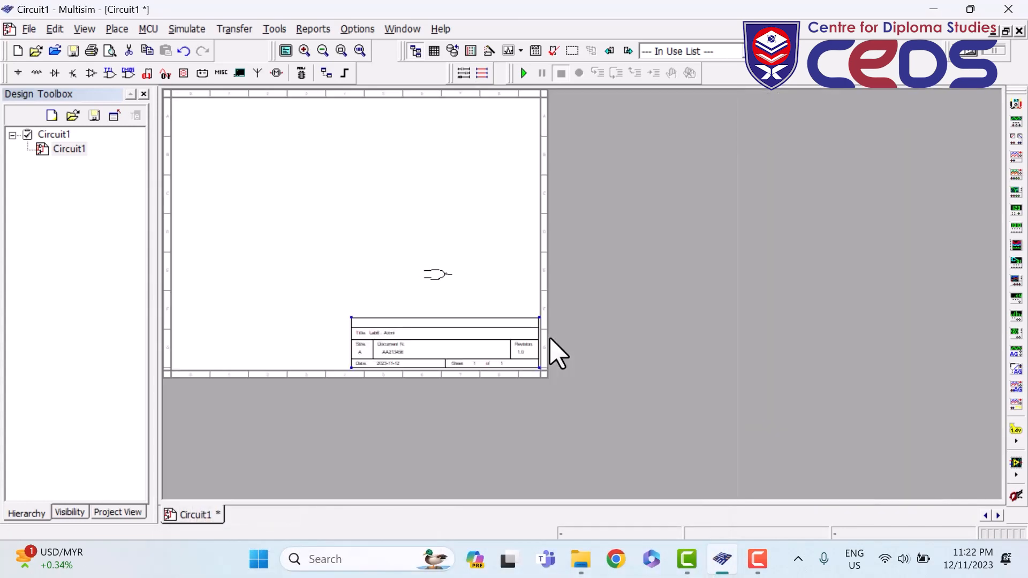
{"action": "left_click", "coordinate": [251, 178]}
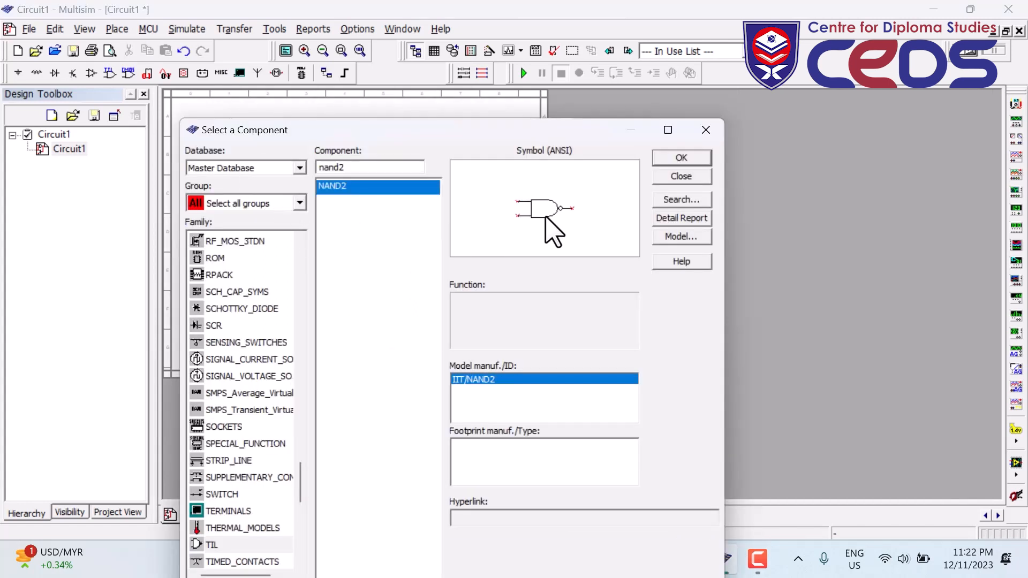
{"action": "left_click", "coordinate": [690, 157]}
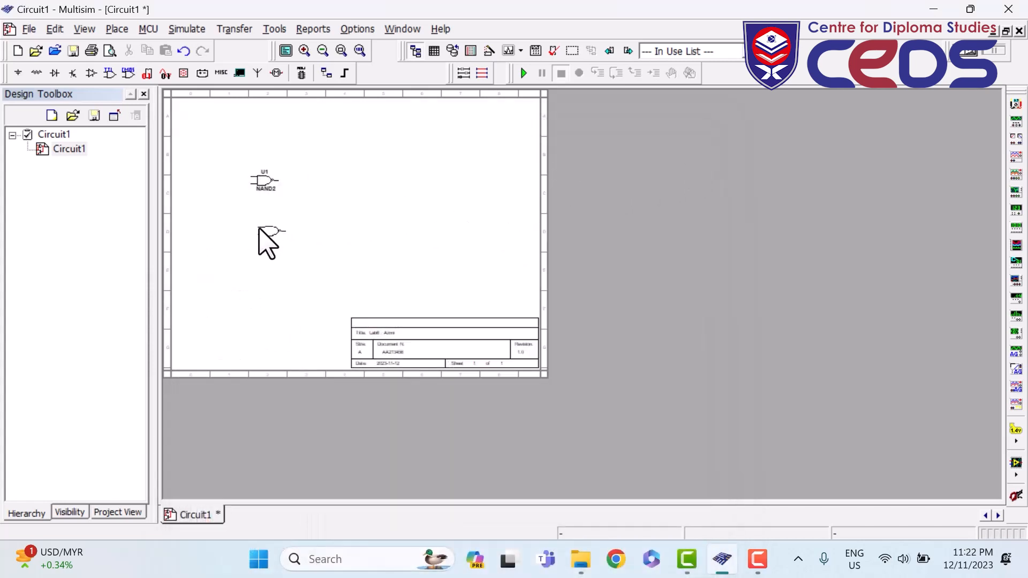
{"action": "left_click", "coordinate": [259, 228]}
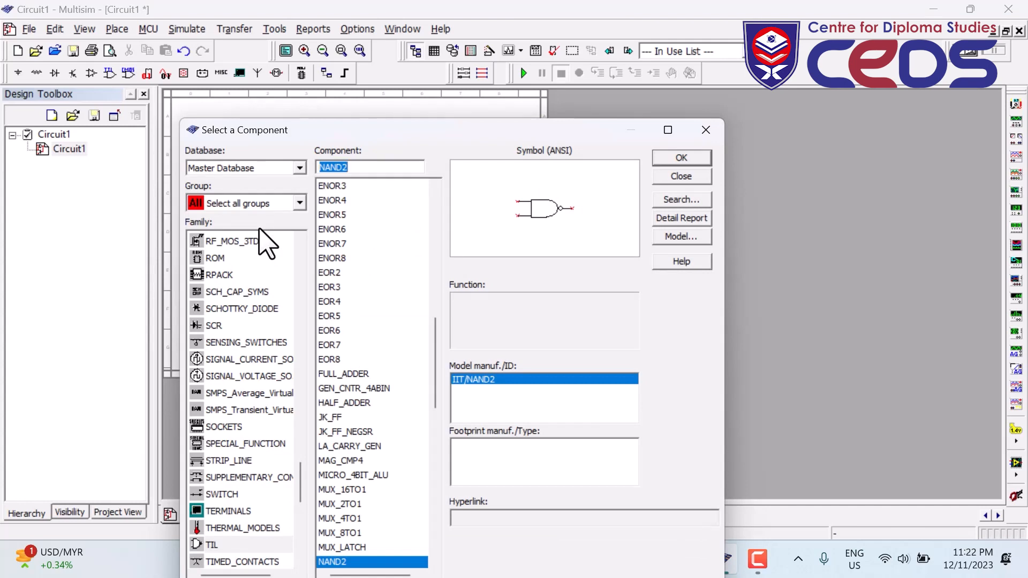
- Search for NOR2 and place two NOR2 gates, U2 below U1 and U3 to the right
{"action": "left_click", "coordinate": [346, 167]}
{"action": "key", "text": "BackSpace"}
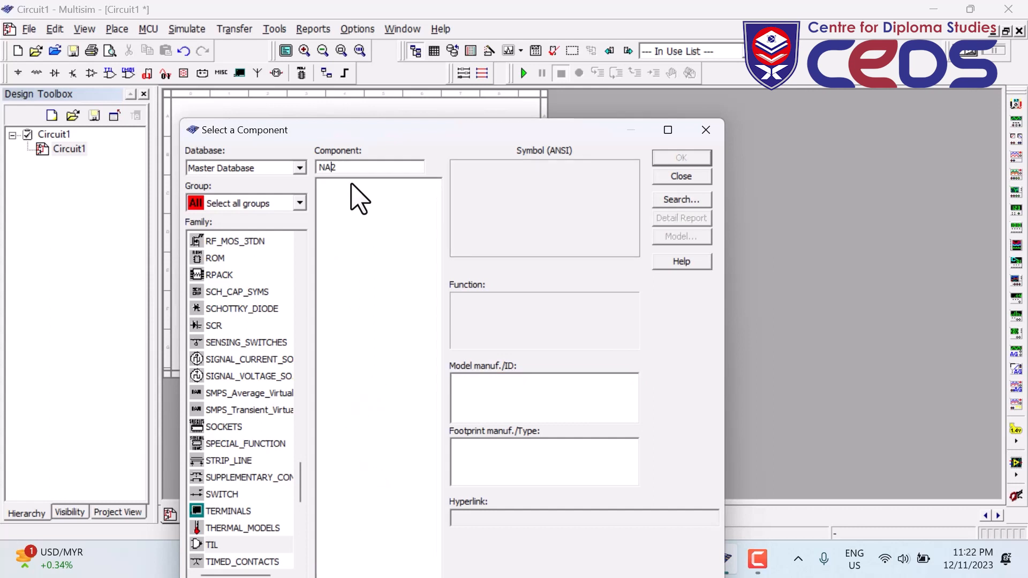
{"action": "type", "text": "or"}
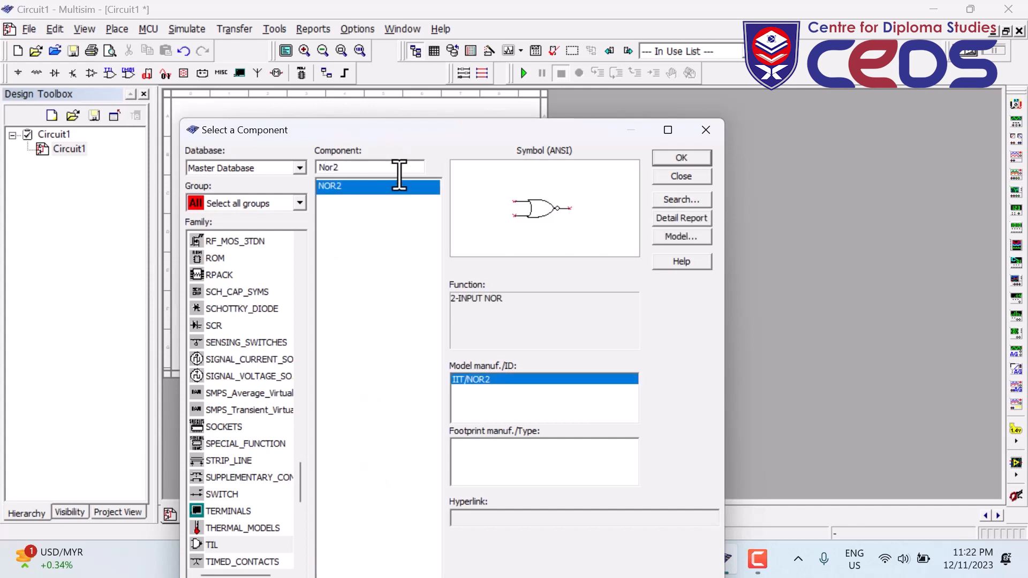
{"action": "double_click", "coordinate": [333, 188]}
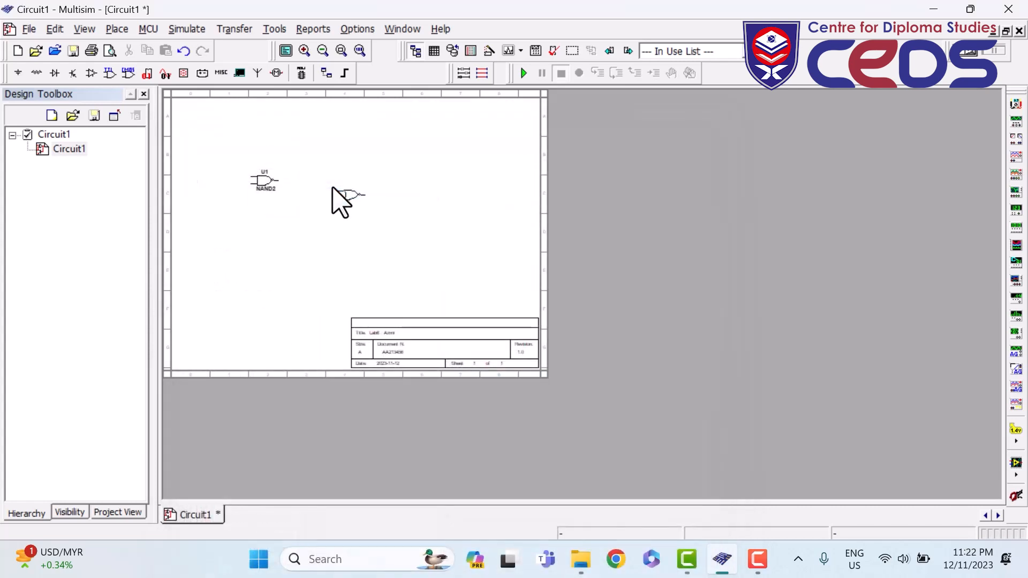
{"action": "scroll", "coordinate": [257, 222], "scroll_direction": "up", "scroll_amount": 1}
{"action": "scroll", "coordinate": [302, 287], "scroll_direction": "up", "scroll_amount": 1}
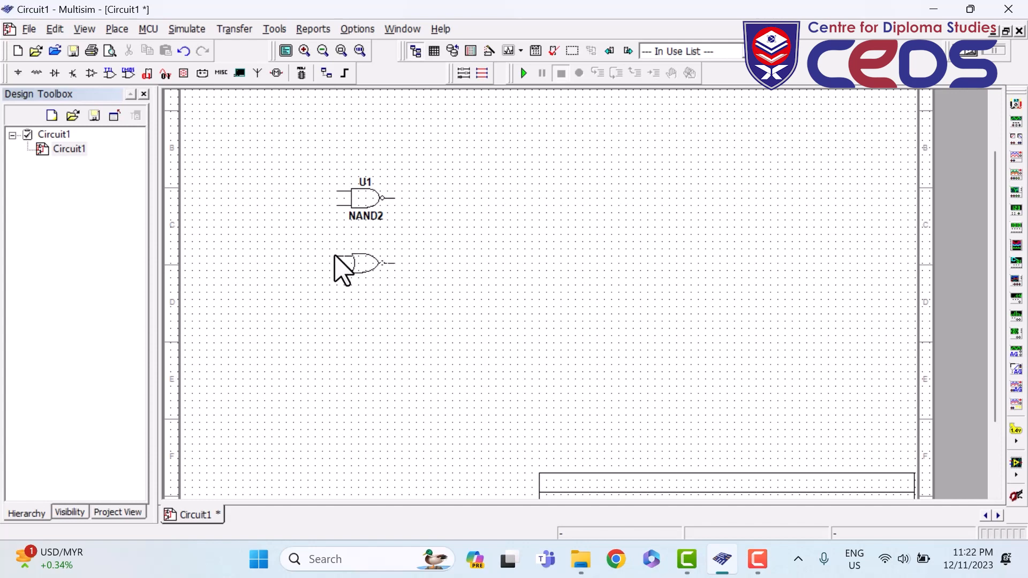
{"action": "left_click", "coordinate": [334, 256]}
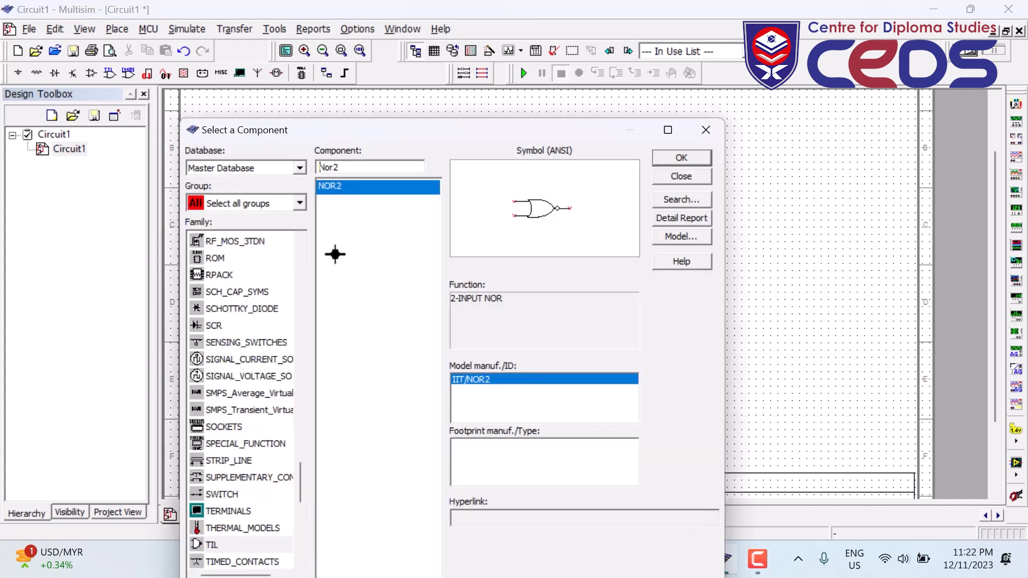
{"action": "left_click", "coordinate": [687, 159]}
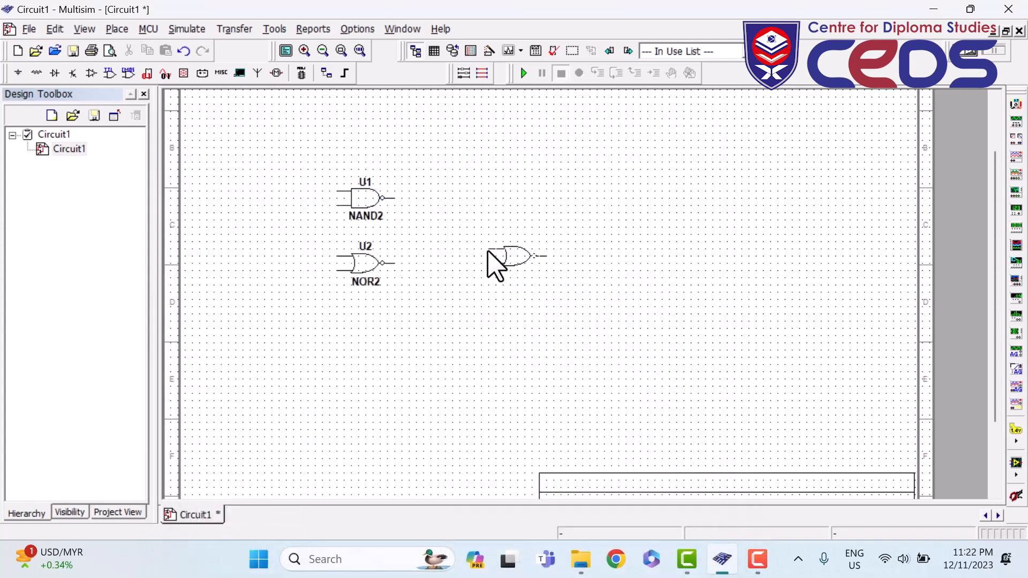
{"action": "left_click", "coordinate": [488, 250]}
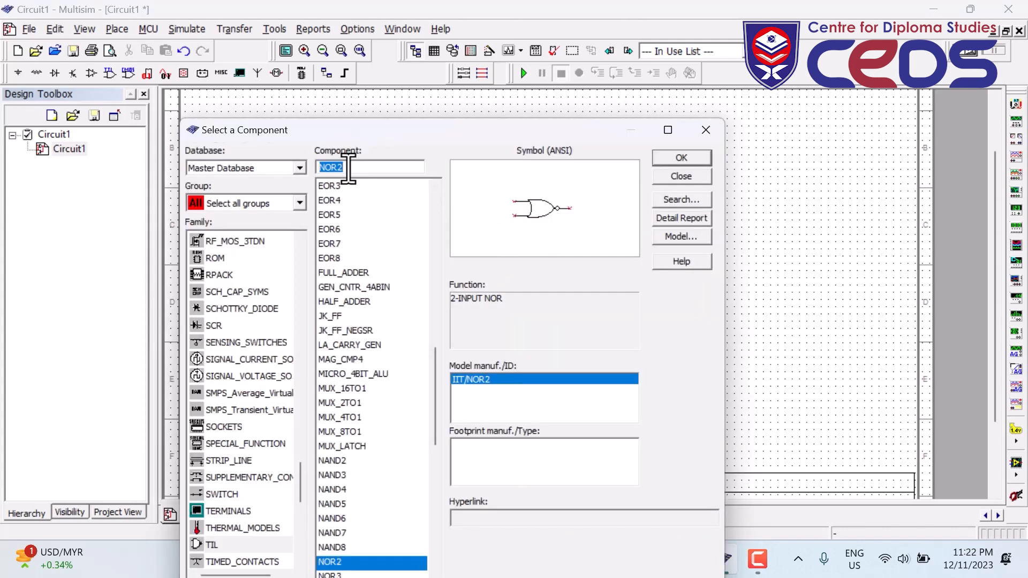
- Place NOT gate U4 right of the NAND2, close the chooser, and nudge U3 right
{"action": "type", "text": "not"}
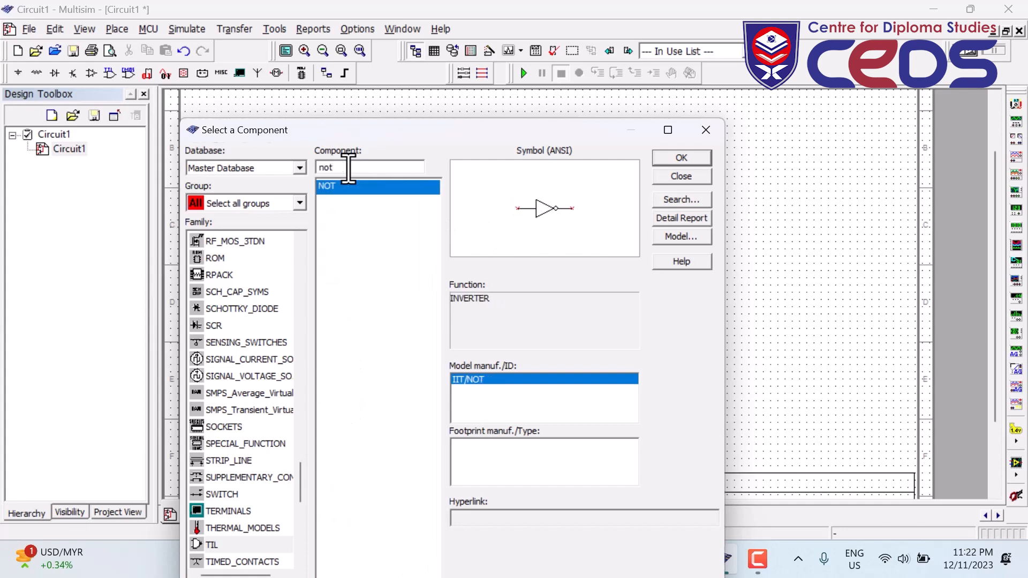
{"action": "left_click", "coordinate": [681, 158]}
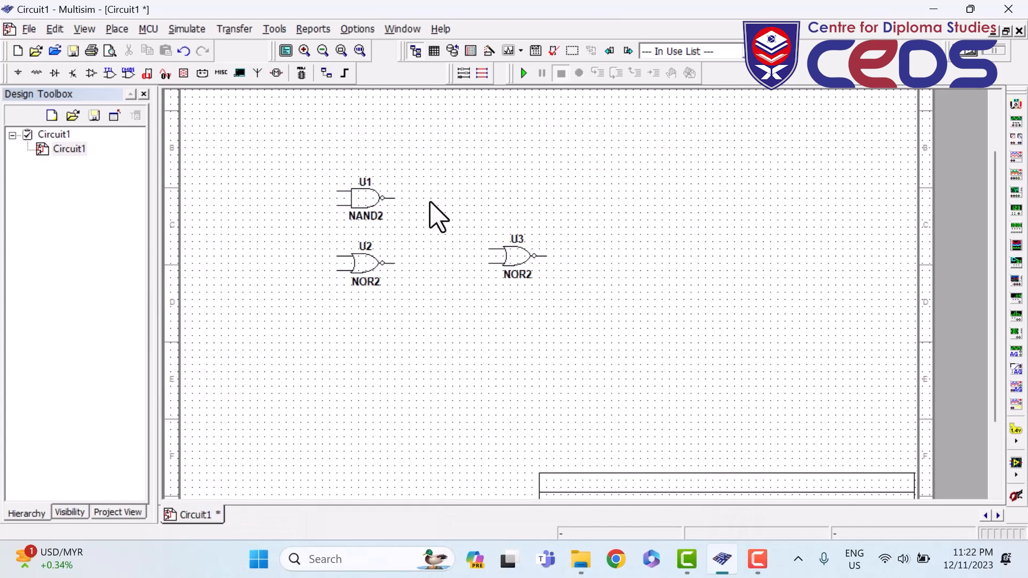
{"action": "left_click", "coordinate": [437, 217]}
{"action": "left_click", "coordinate": [682, 177]}
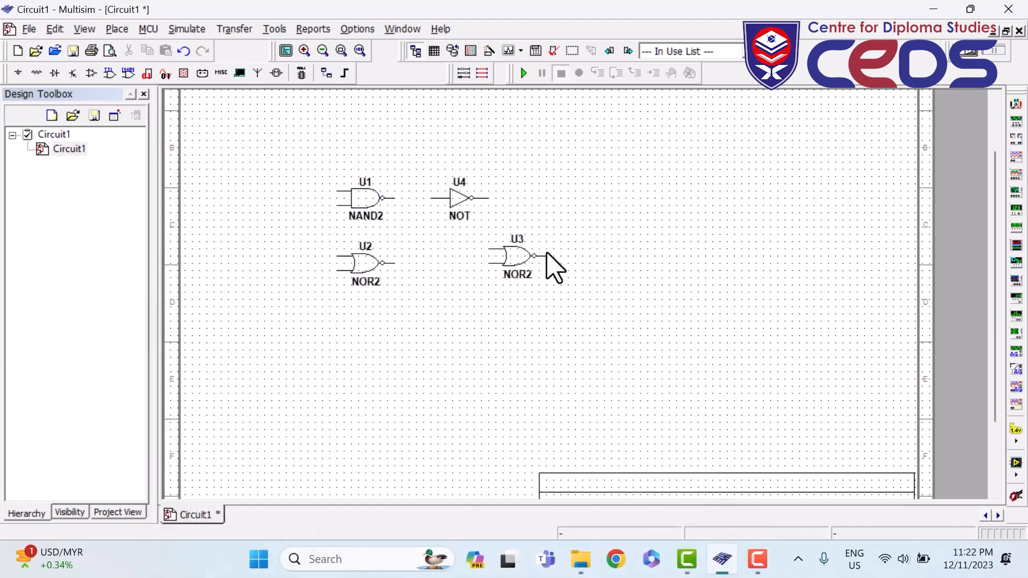
{"action": "left_click_drag", "start_coordinate": [509, 259], "coordinate": [532, 260]}
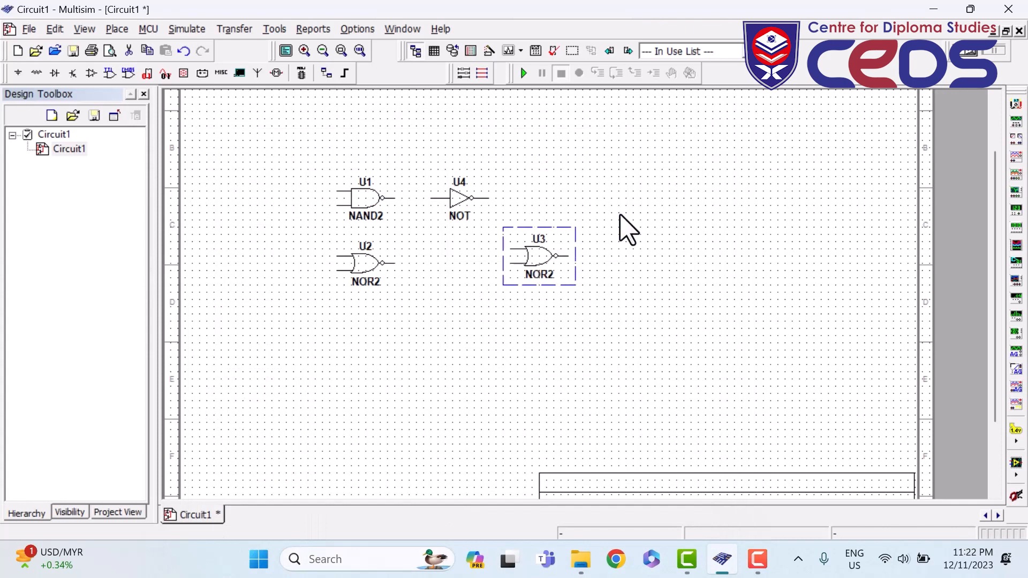
- Wire the NAND2 output to the NOT input, and the NOT and U2 outputs to U3's inputs
{"action": "left_click", "coordinate": [643, 205]}
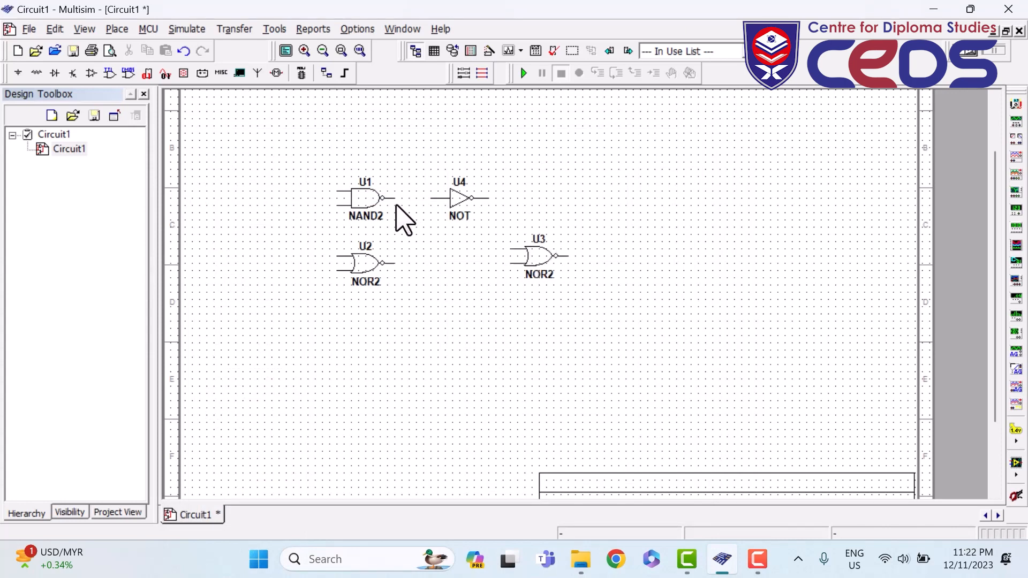
{"action": "left_click", "coordinate": [429, 198]}
{"action": "left_click", "coordinate": [498, 248]}
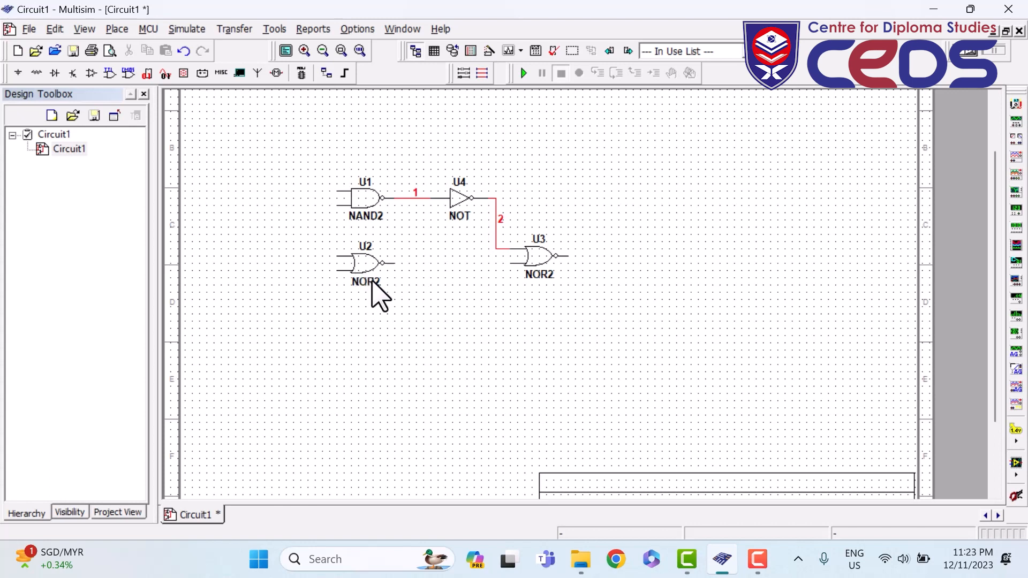
{"action": "left_click", "coordinate": [395, 263]}
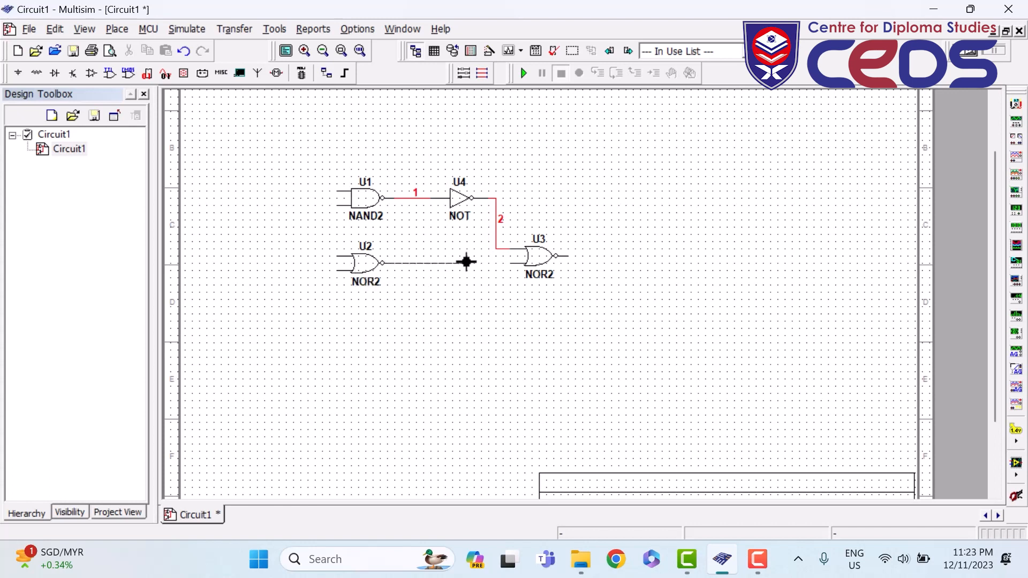
{"action": "left_click", "coordinate": [508, 262]}
- Join the NAND2 and NOR2 inputs with nets 4 and 5, declining to lock the label position
{"action": "left_click", "coordinate": [338, 255]}
{"action": "left_click", "coordinate": [337, 268]}
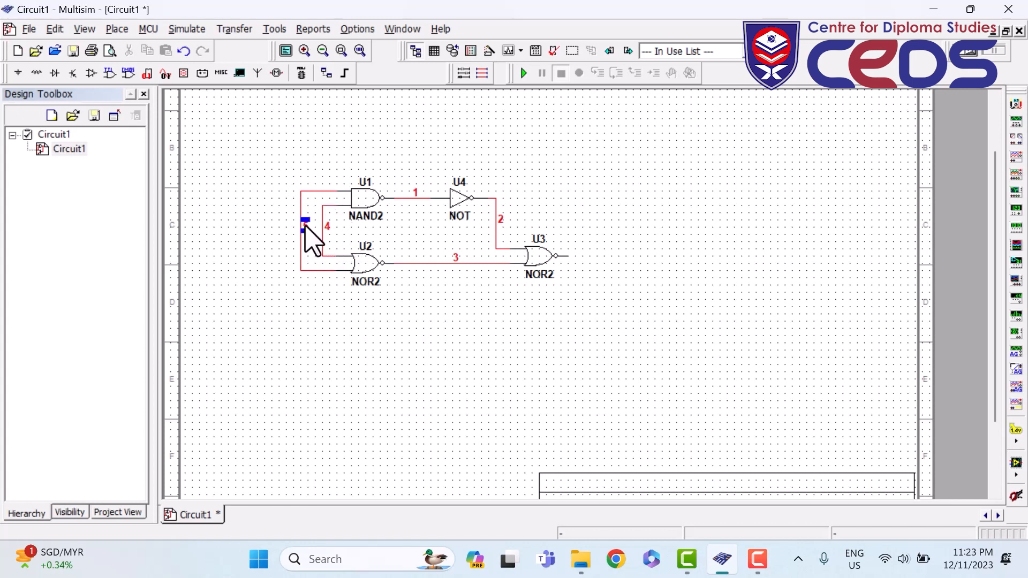
{"action": "left_click_drag", "start_coordinate": [309, 240], "coordinate": [310, 246]}
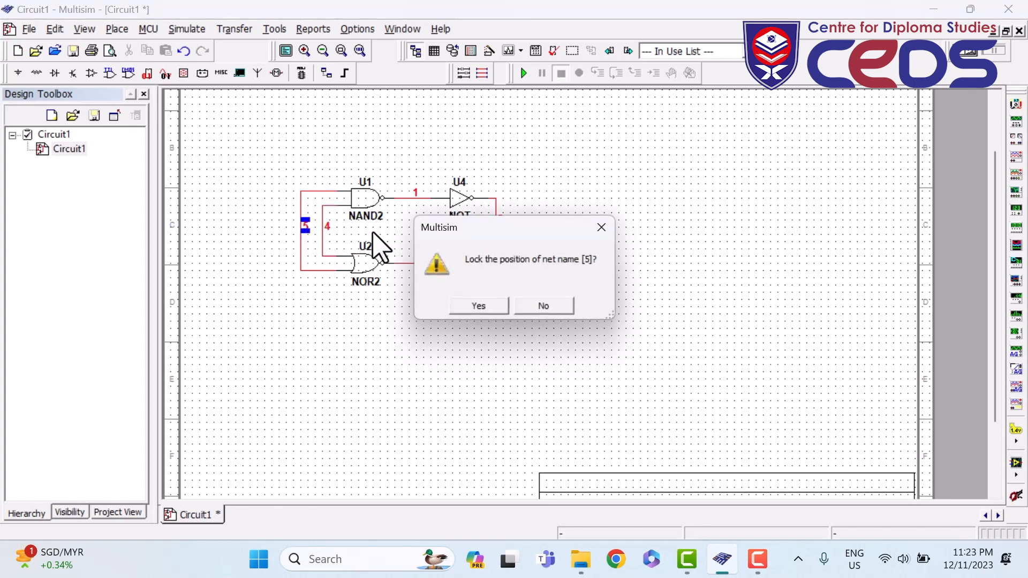
{"action": "left_click", "coordinate": [526, 305]}
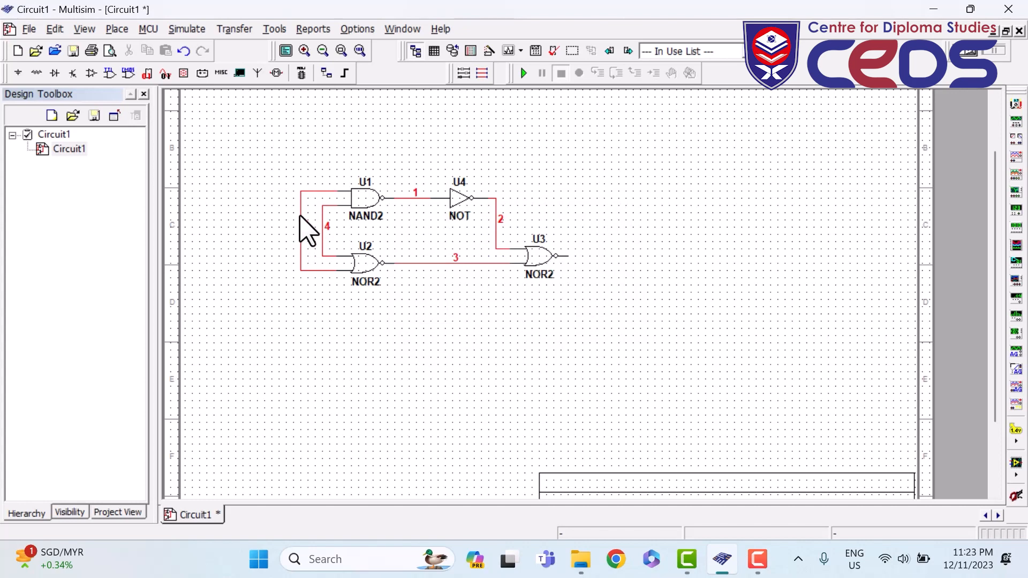
- Rename input wire 5 to A and wire 4 to B
{"action": "double_click", "coordinate": [300, 218]}
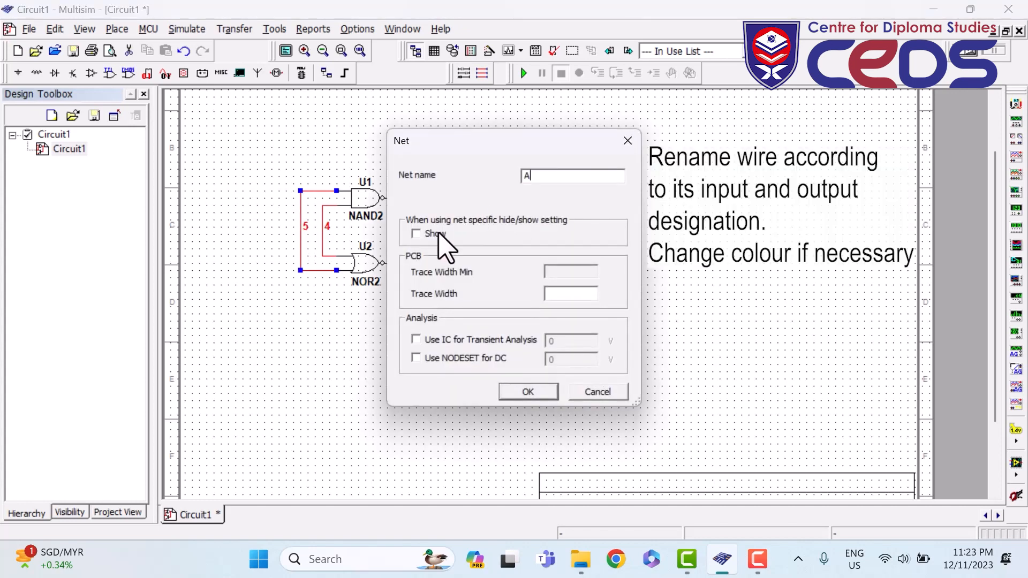
{"action": "left_click", "coordinate": [527, 392]}
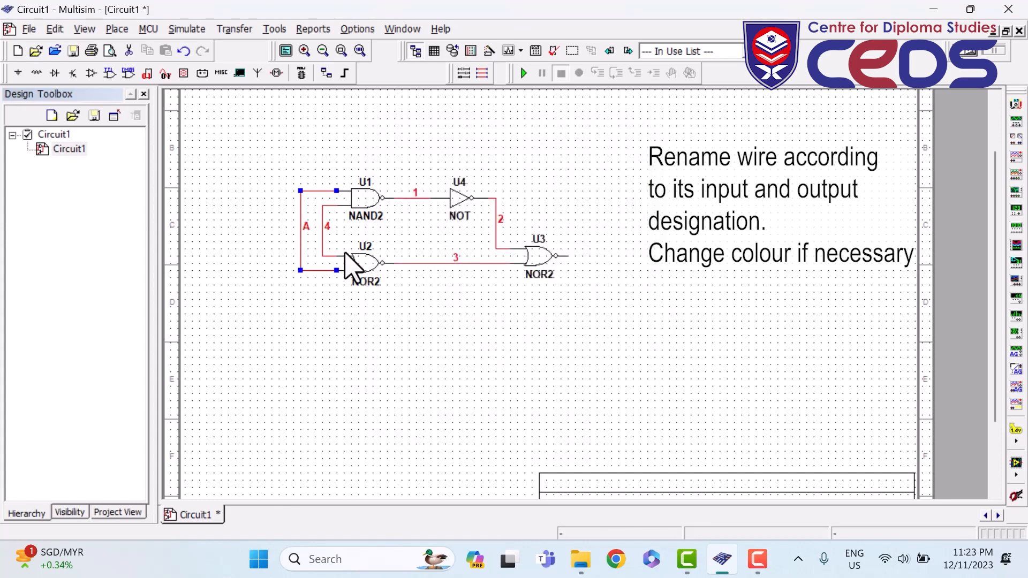
{"action": "left_click", "coordinate": [322, 238]}
{"action": "double_click", "coordinate": [322, 238]}
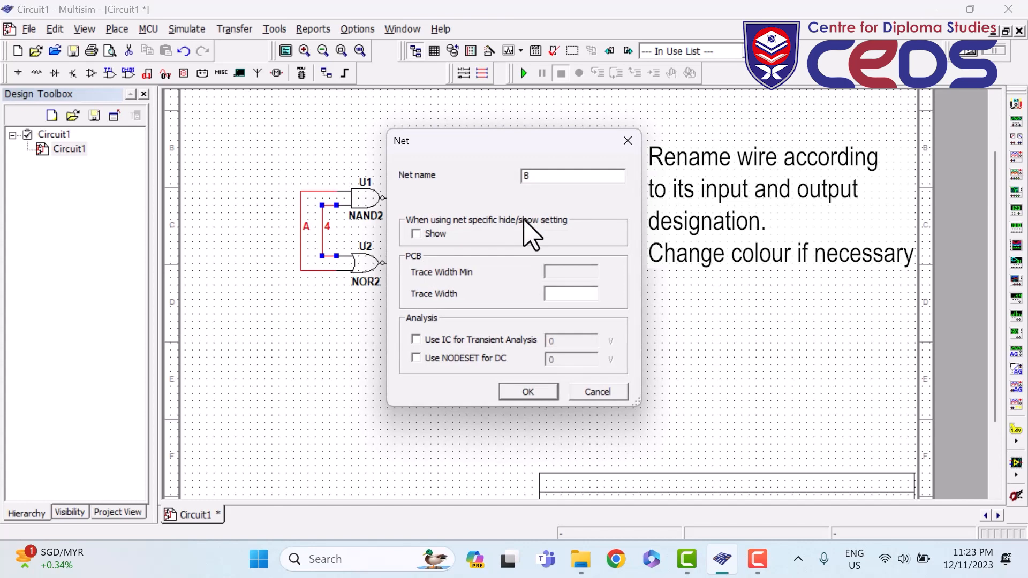
{"action": "left_click", "coordinate": [528, 392]}
{"action": "left_click", "coordinate": [582, 160]}
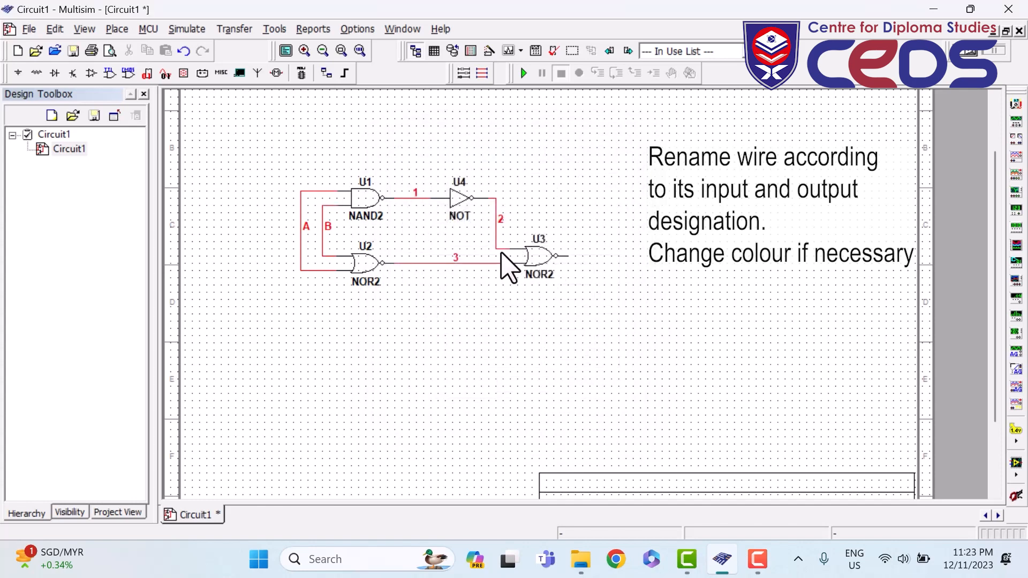
- Rename the NOT-to-NOR wire to C and name the U3 output wire D
{"action": "double_click", "coordinate": [497, 230]}
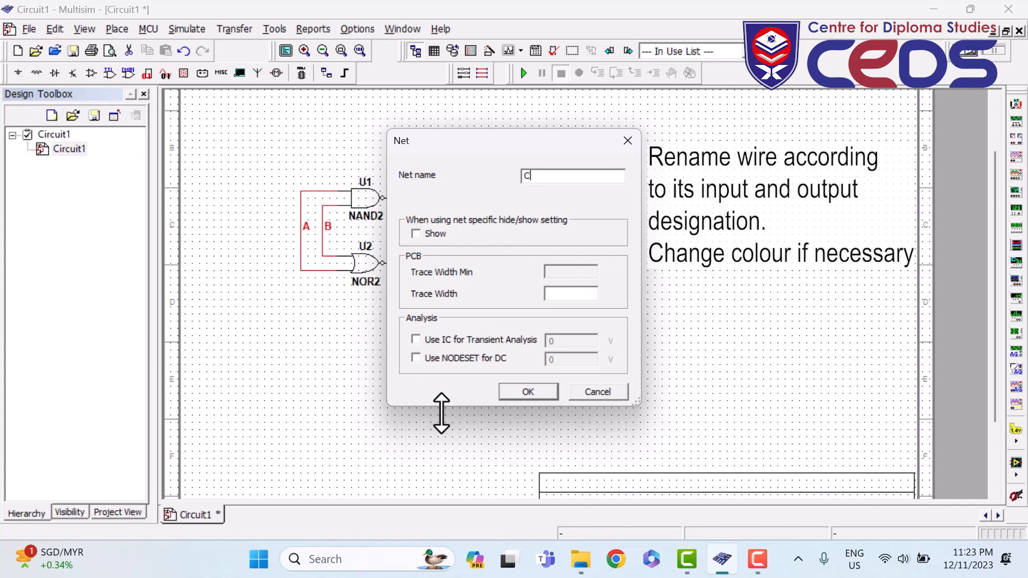
{"action": "left_click", "coordinate": [514, 393]}
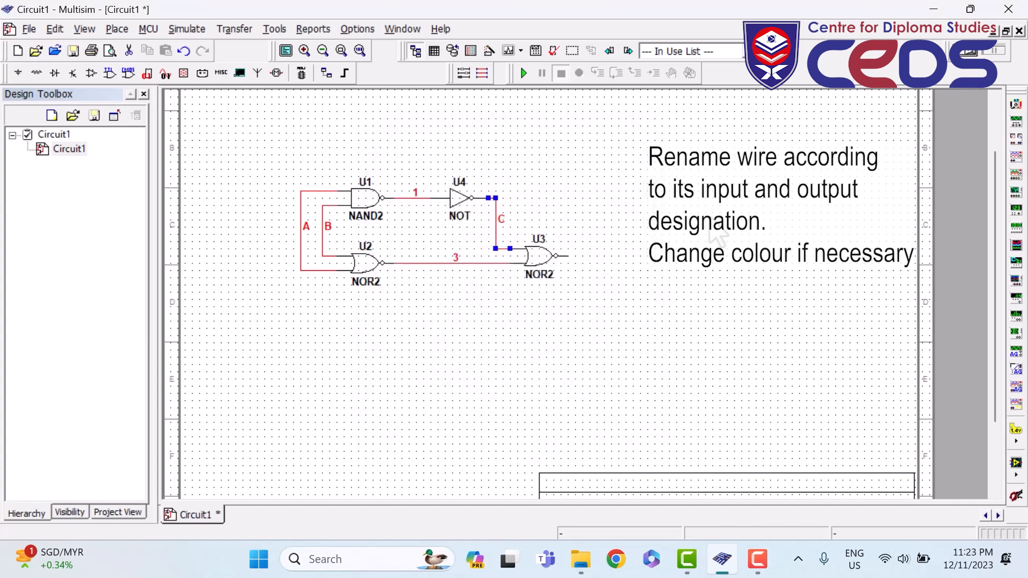
{"action": "double_click", "coordinate": [584, 255]}
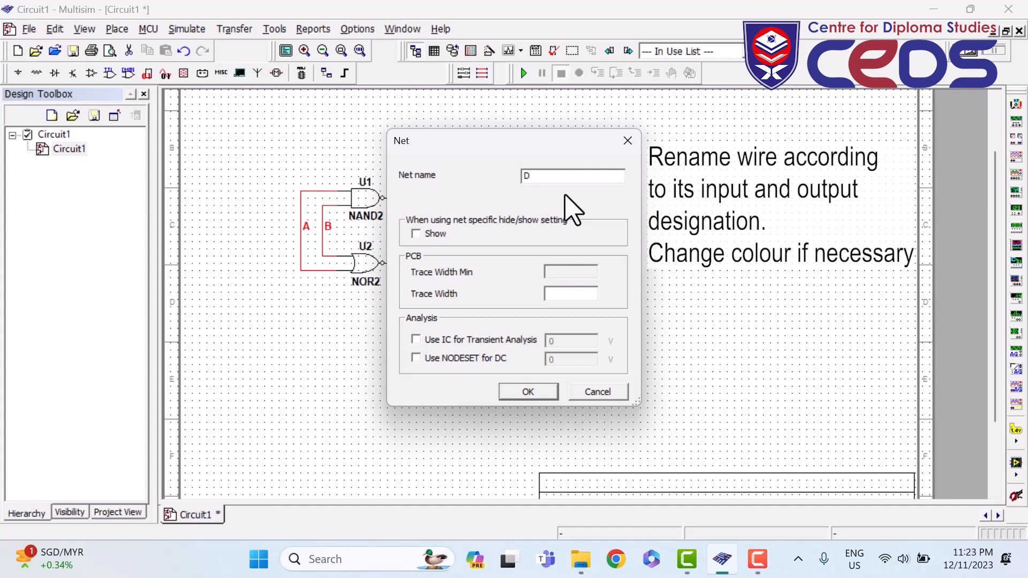
{"action": "left_click", "coordinate": [528, 392]}
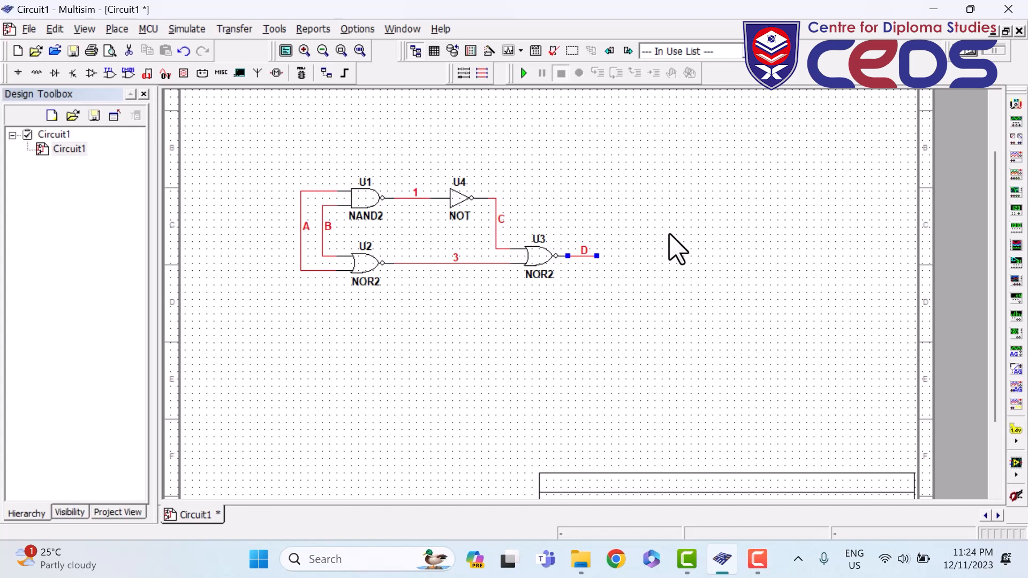
{"action": "left_click", "coordinate": [663, 247]}
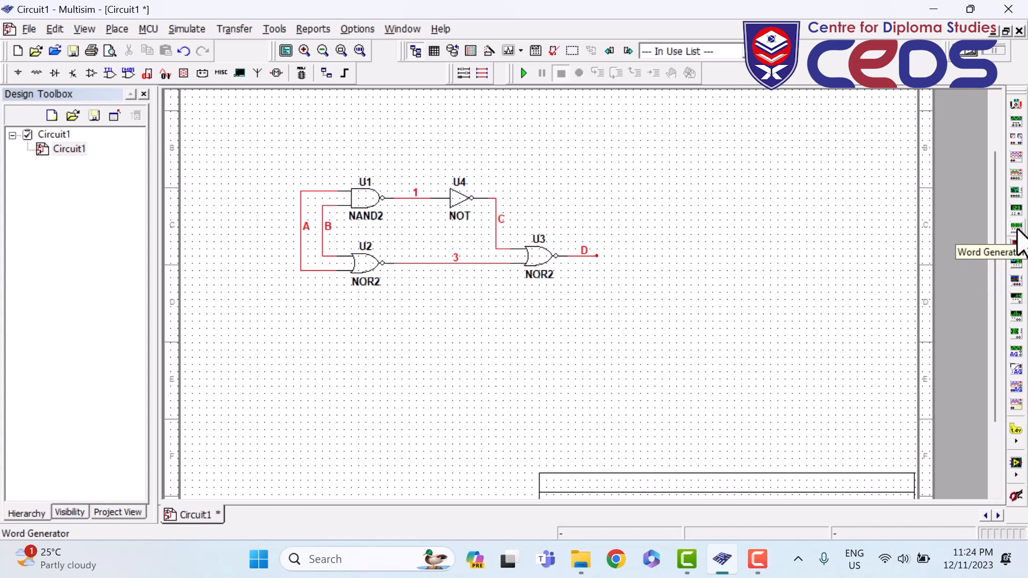
- Place word generator XWG1 below the gates and run a wire from its bit 0 output
{"action": "left_click", "coordinate": [1016, 229]}
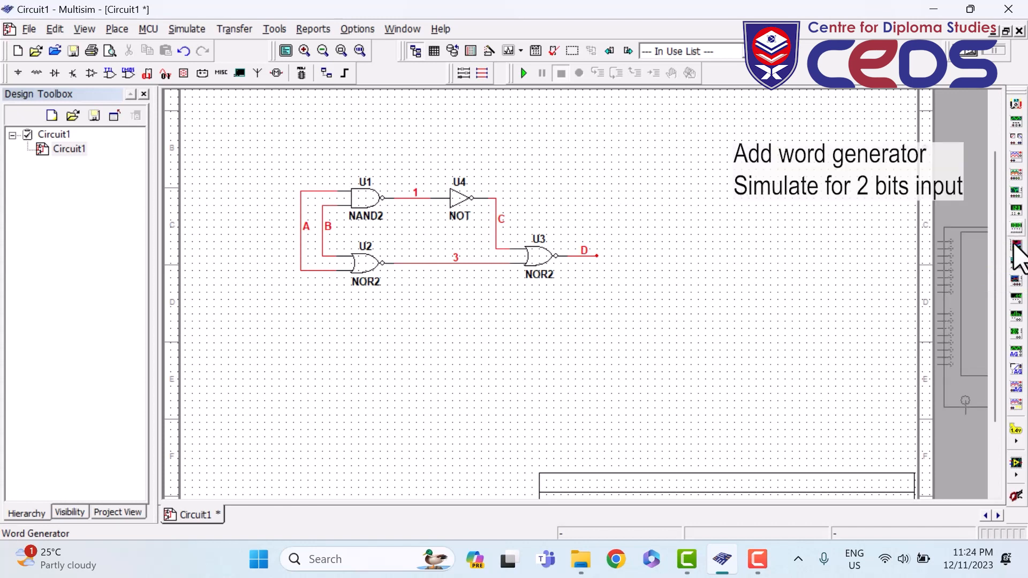
{"action": "left_click", "coordinate": [343, 319]}
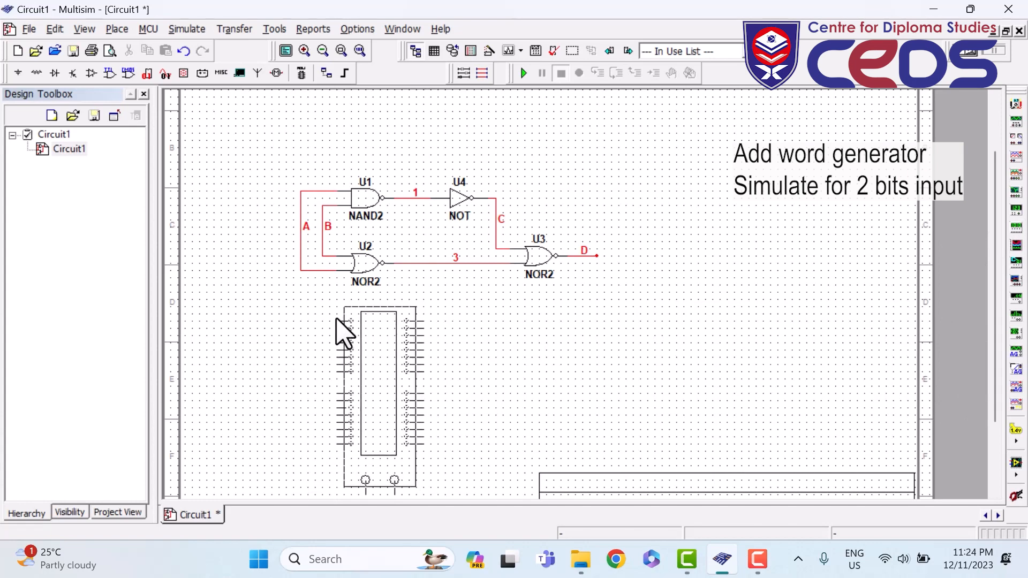
{"action": "left_click", "coordinate": [310, 316]}
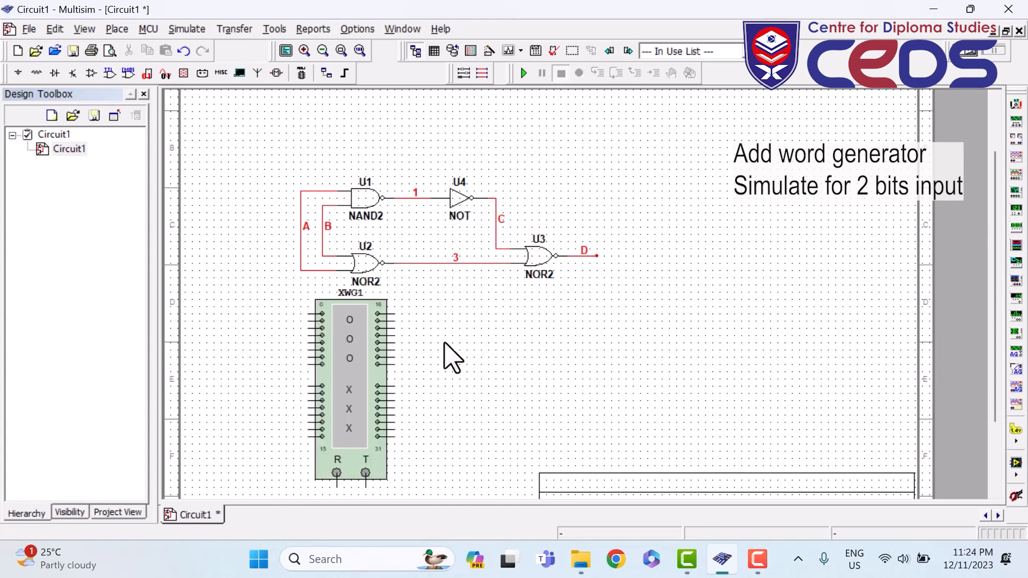
{"action": "scroll", "coordinate": [321, 355], "scroll_direction": "up", "scroll_amount": 1}
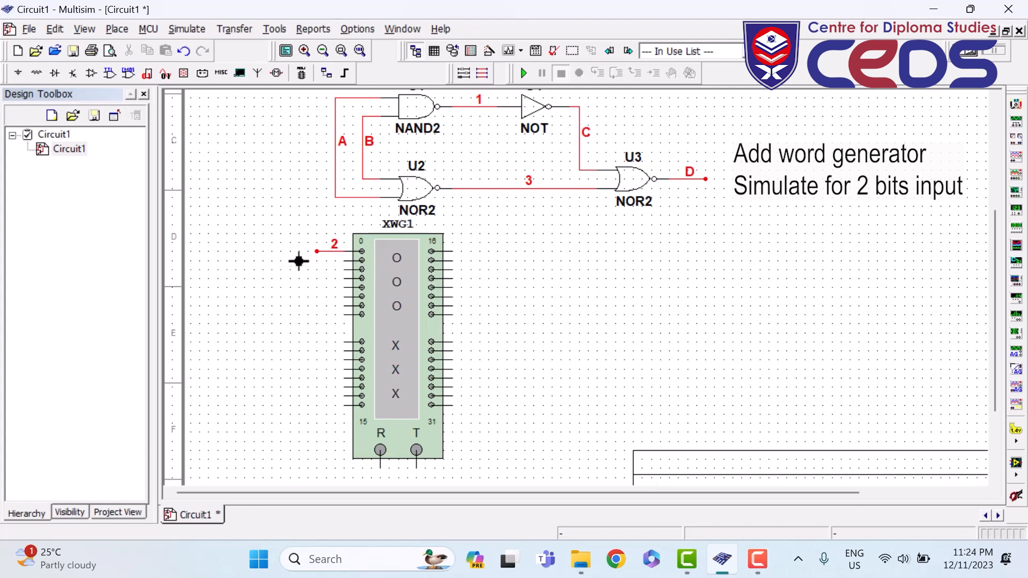
- Name the pin 0 wire B, connecting it to the existing net B
{"action": "double_click", "coordinate": [339, 252]}
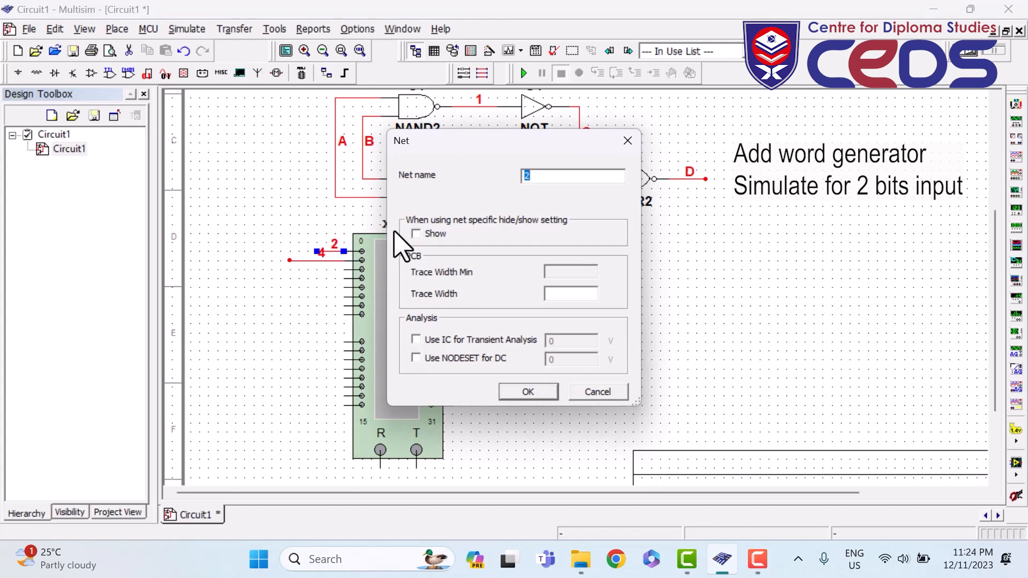
{"action": "type", "text": "B"}
{"action": "left_click", "coordinate": [523, 393]}
{"action": "left_click", "coordinate": [488, 311]}
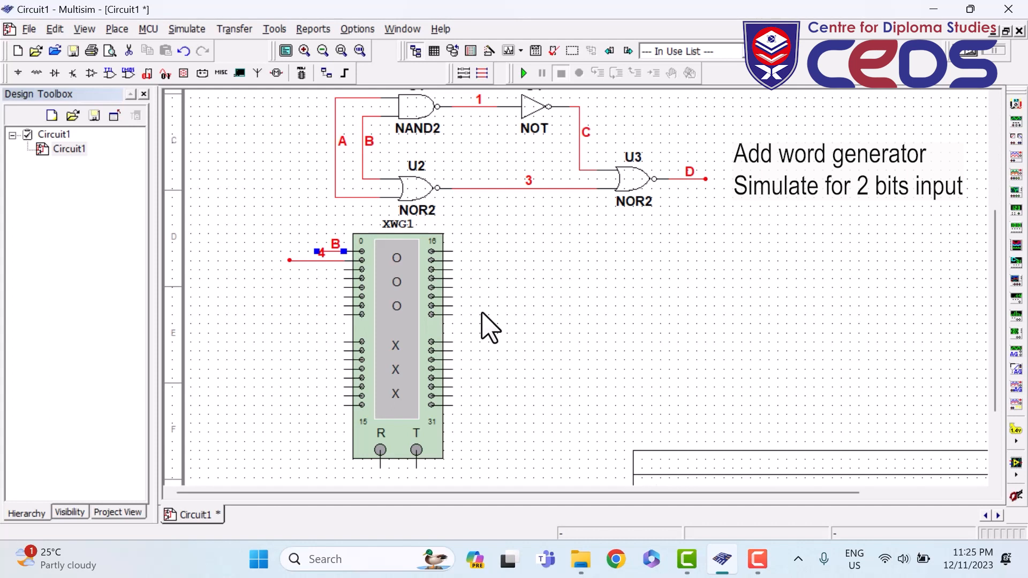
- Name the pin 1 wire A, connecting it to the existing net A
{"action": "double_click", "coordinate": [303, 260]}
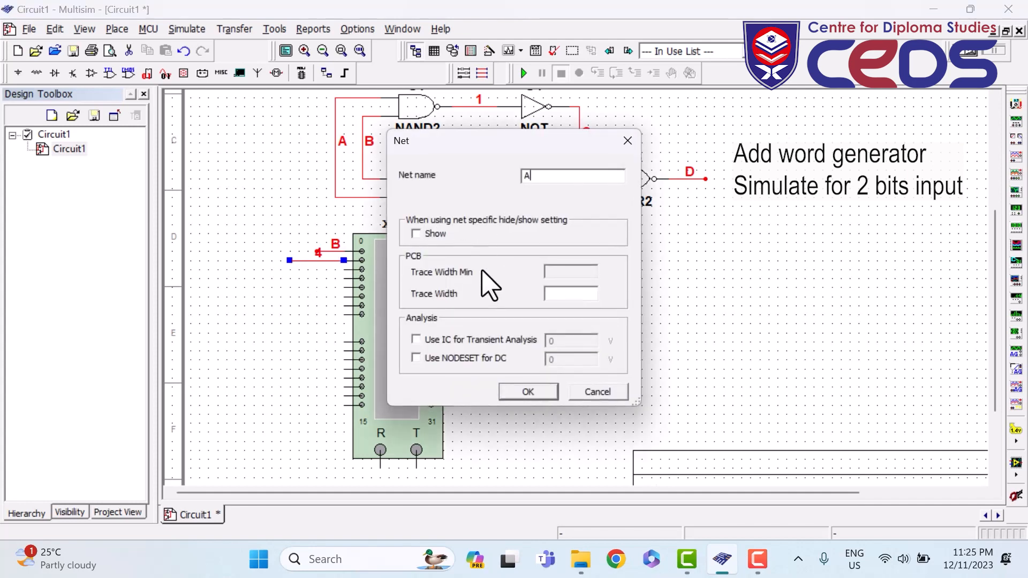
{"action": "left_click", "coordinate": [529, 391]}
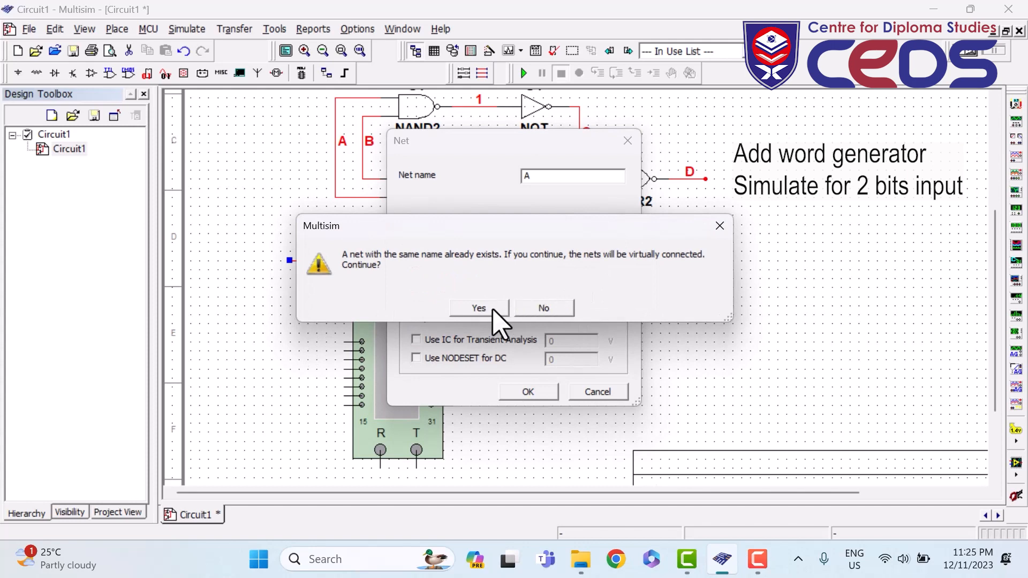
{"action": "left_click", "coordinate": [493, 304]}
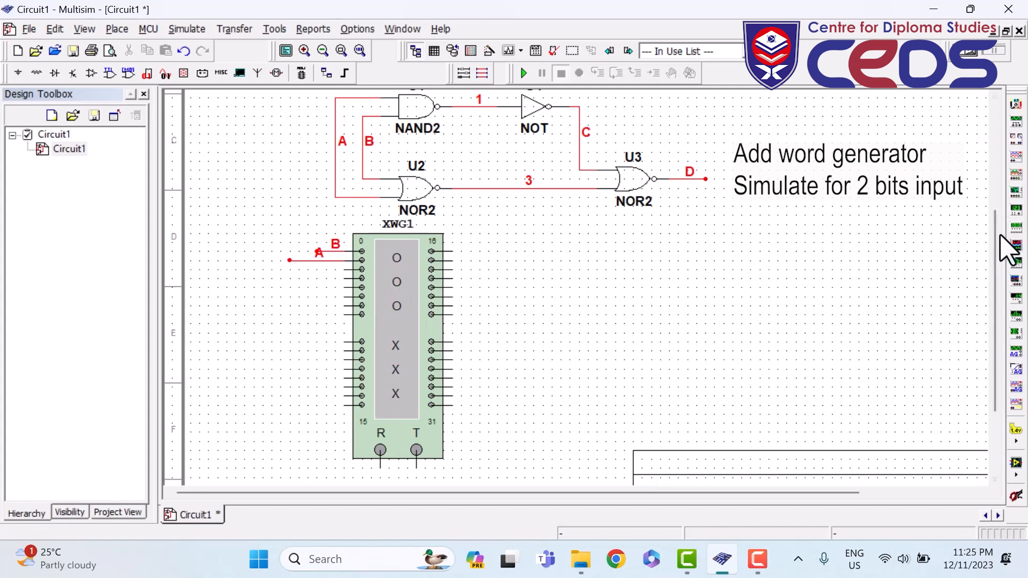
{"action": "mouse_move", "coordinate": [997, 238]}
{"action": "left_mouse_down"}
{"action": "mouse_move", "coordinate": [995, 201]}
{"action": "mouse_move", "coordinate": [991, 234]}
{"action": "left_mouse_up"}
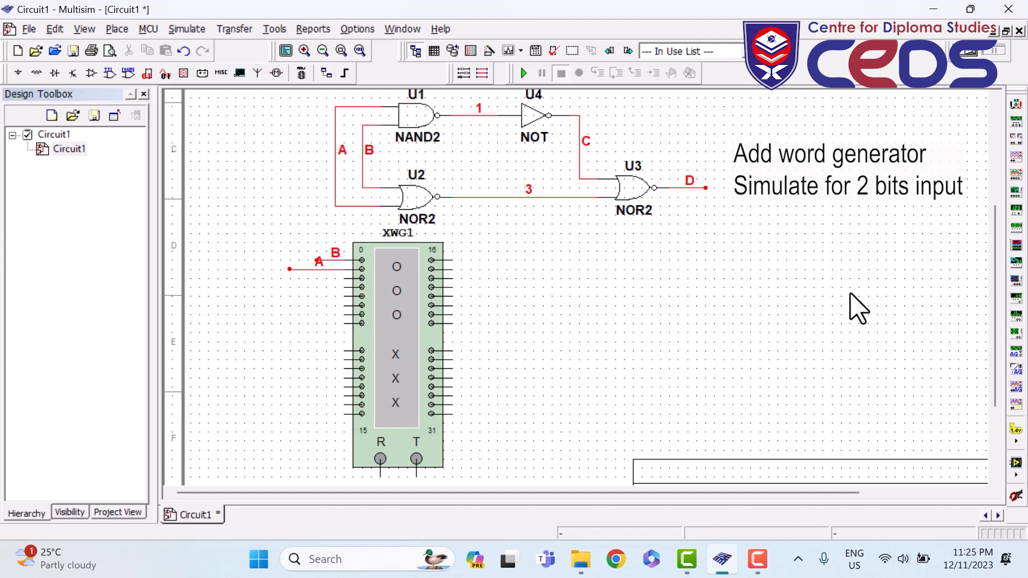
- Load an Up Counter word pattern into word generator XWG1
{"action": "double_click", "coordinate": [389, 302]}
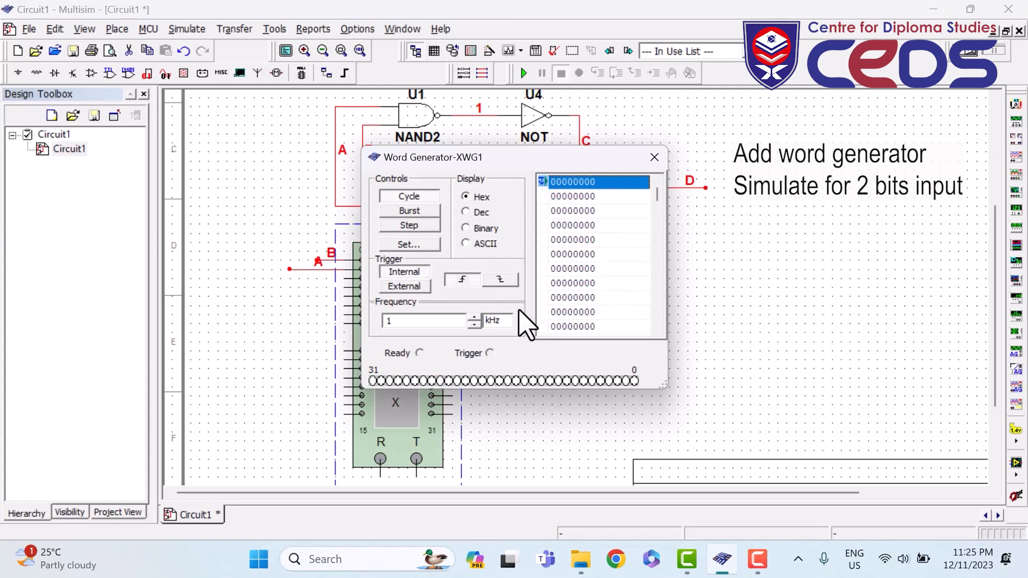
{"action": "left_click", "coordinate": [431, 247]}
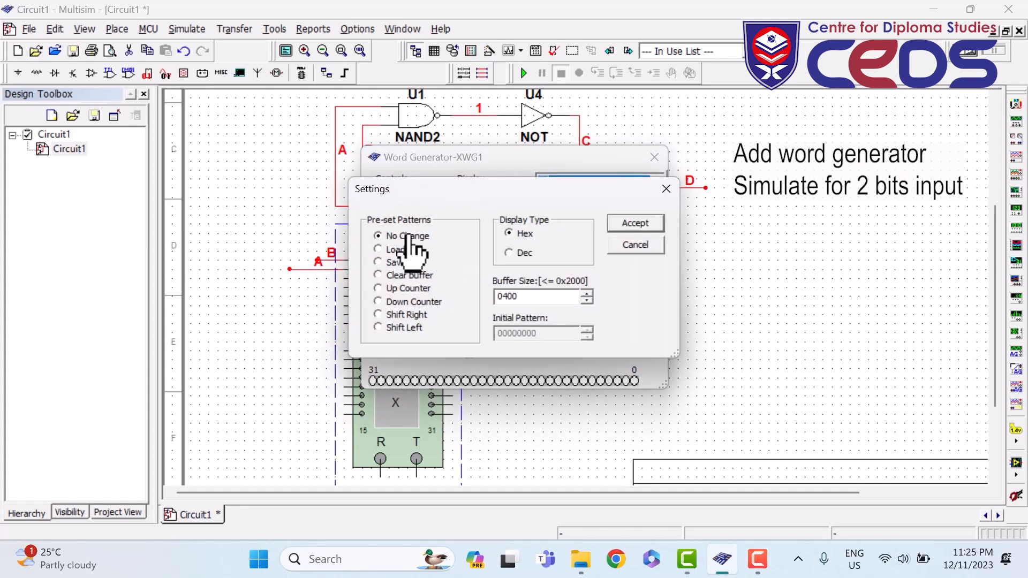
{"action": "left_click", "coordinate": [378, 289]}
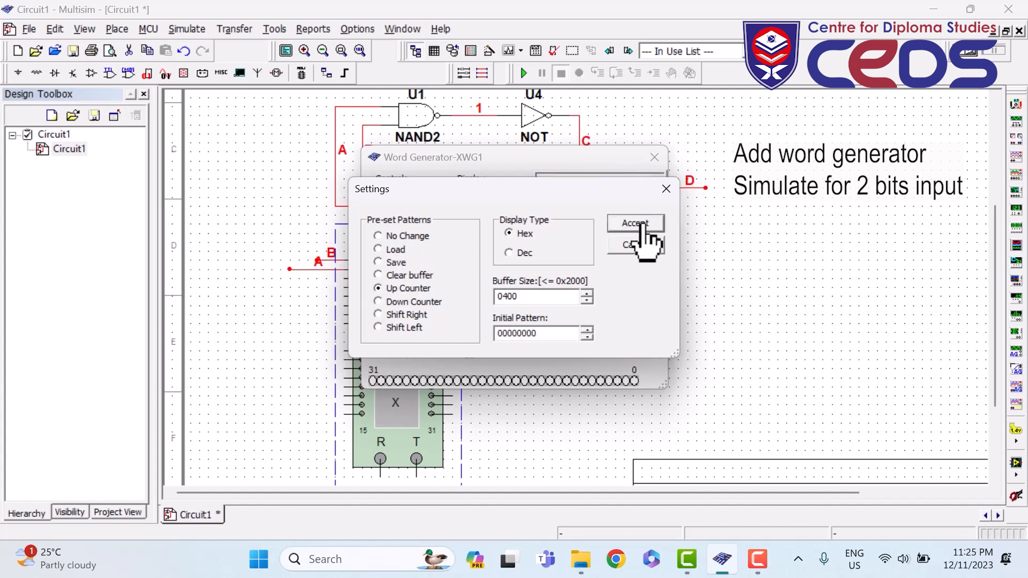
{"action": "left_click", "coordinate": [642, 226]}
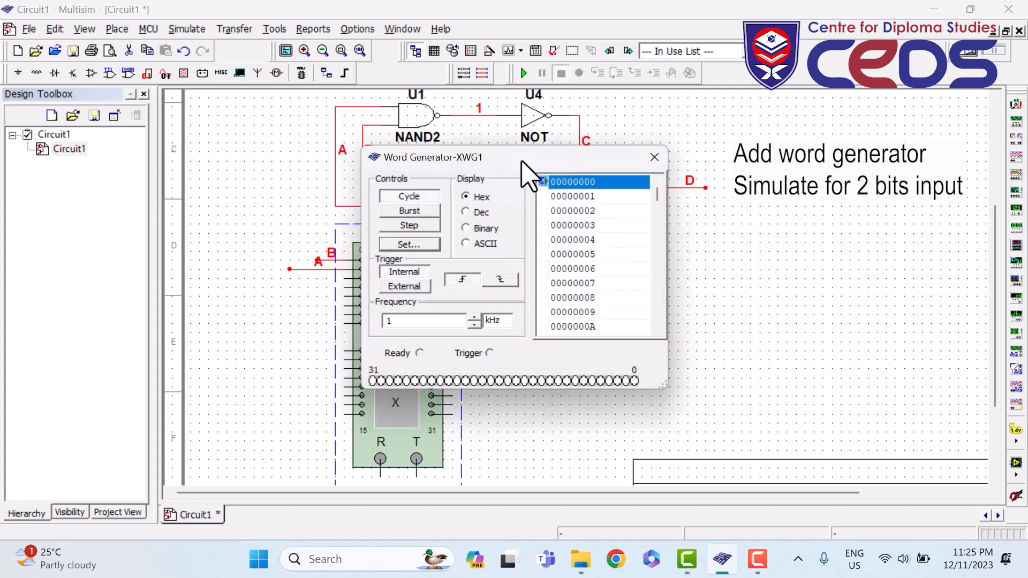
{"action": "left_click_drag", "start_coordinate": [522, 160], "coordinate": [627, 226]}
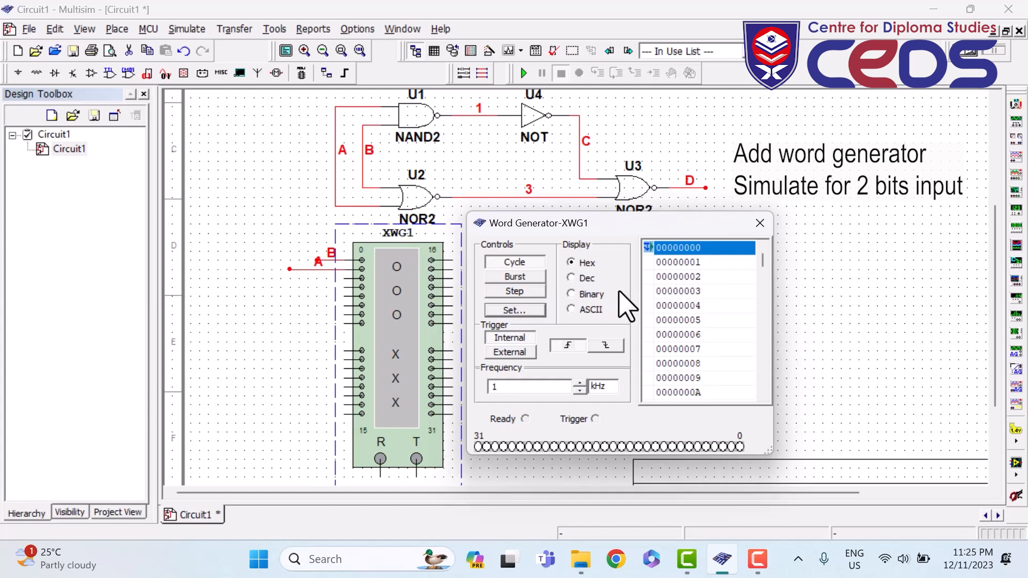
{"action": "left_click", "coordinate": [570, 294]}
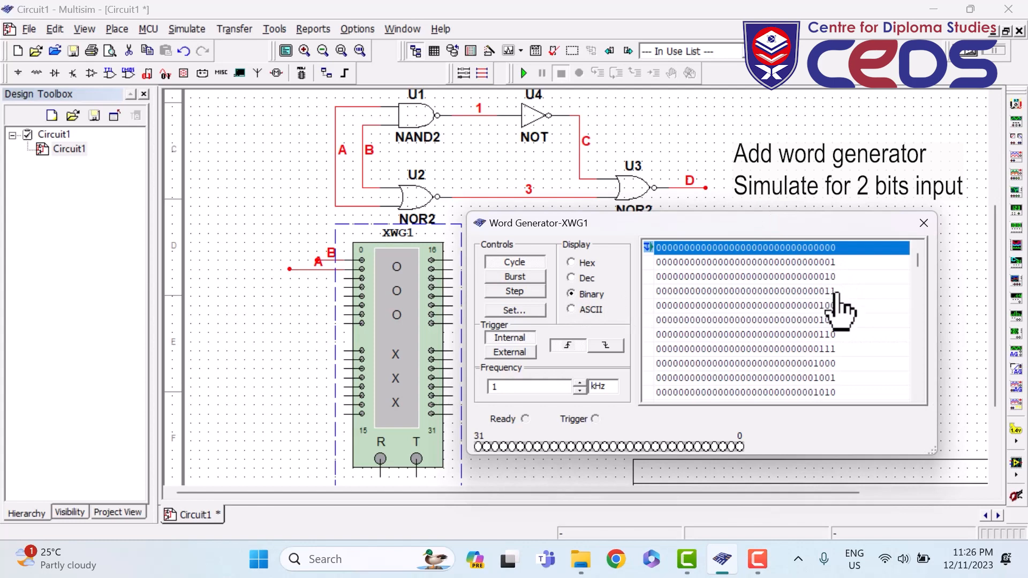
{"action": "left_click", "coordinate": [572, 262]}
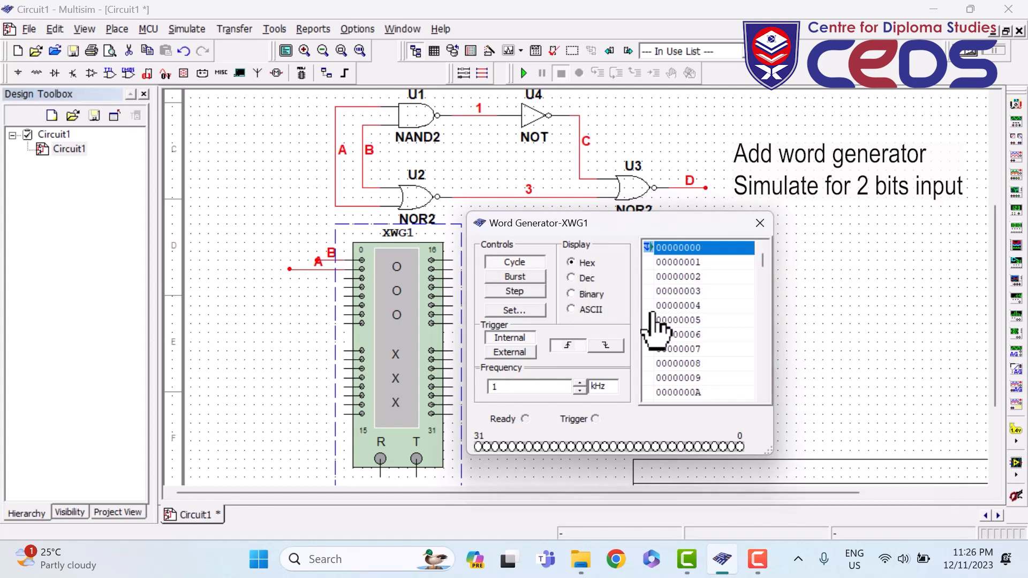
- Make word 00000003 the final position and close the word generator window
{"action": "right_click", "coordinate": [648, 292]}
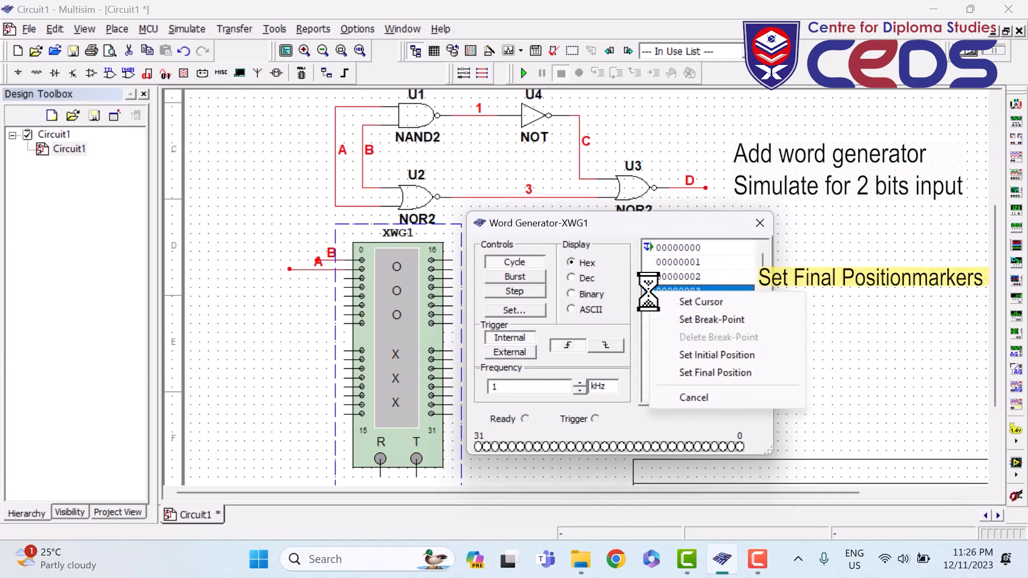
{"action": "left_click", "coordinate": [699, 371]}
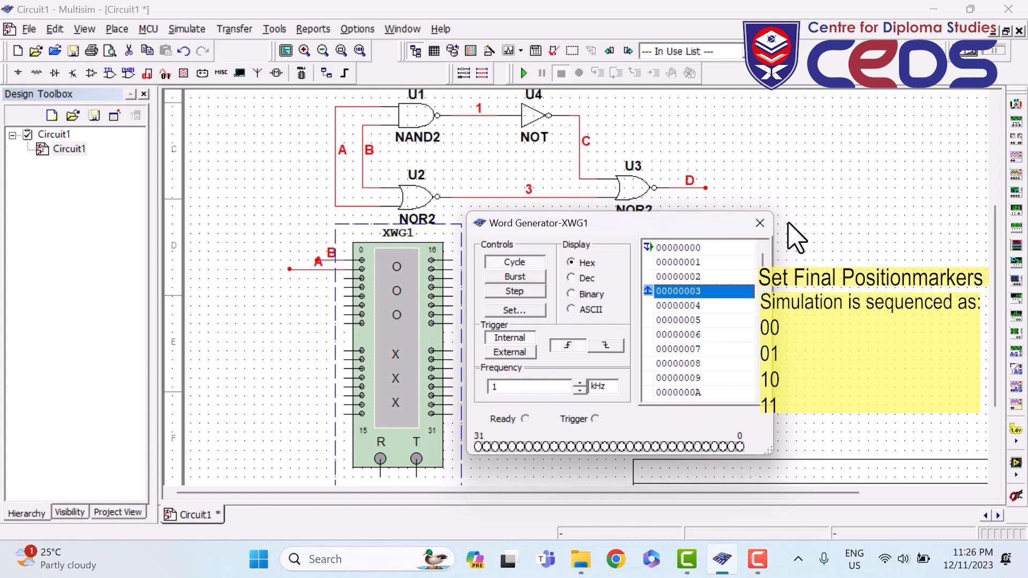
{"action": "left_click", "coordinate": [760, 223]}
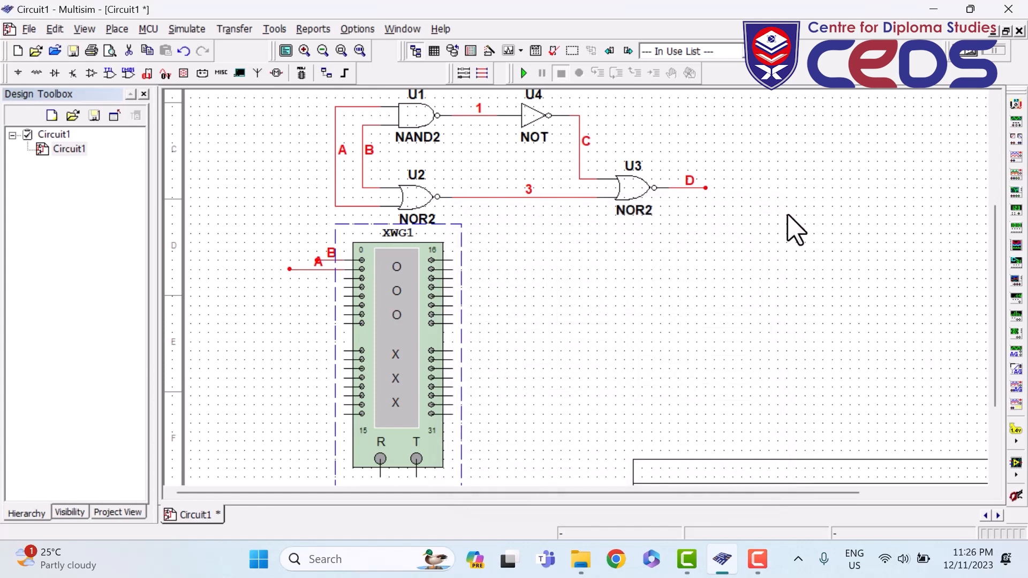
- Place logic analyzer XLA1 right of the circuit and wire its first three input pins
{"action": "left_click", "coordinate": [796, 231]}
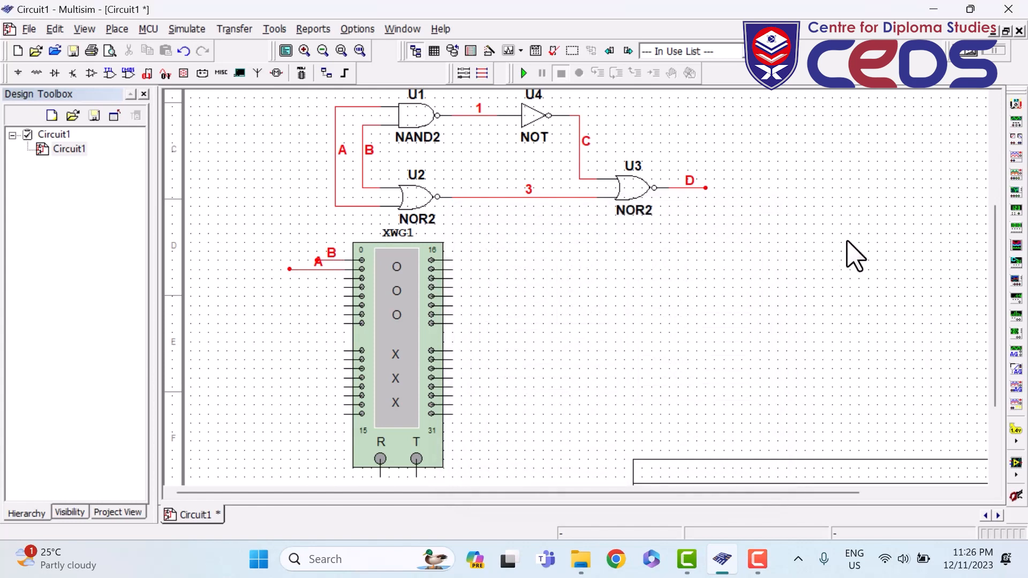
{"action": "left_click", "coordinate": [1017, 252]}
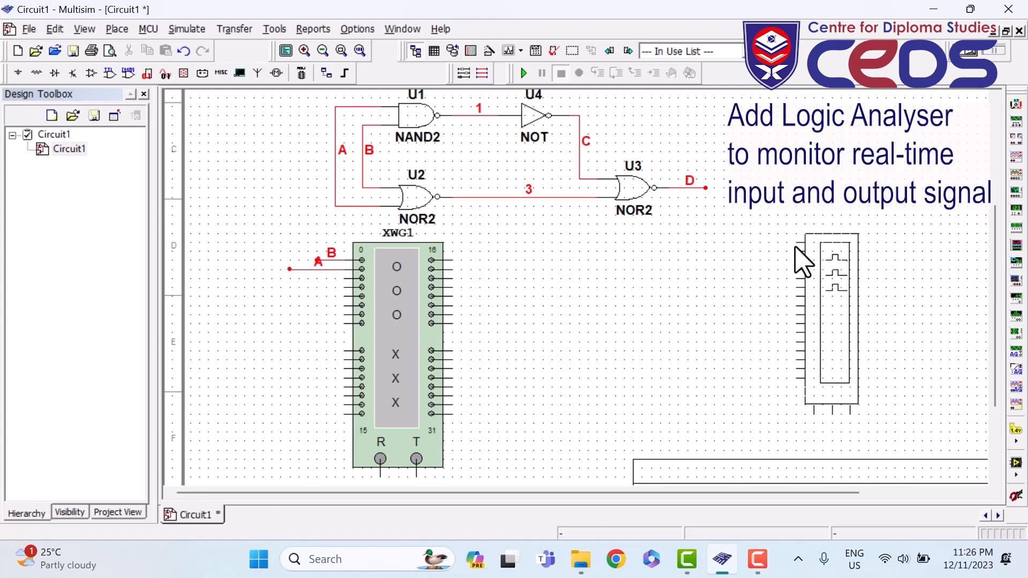
{"action": "left_click", "coordinate": [791, 250]}
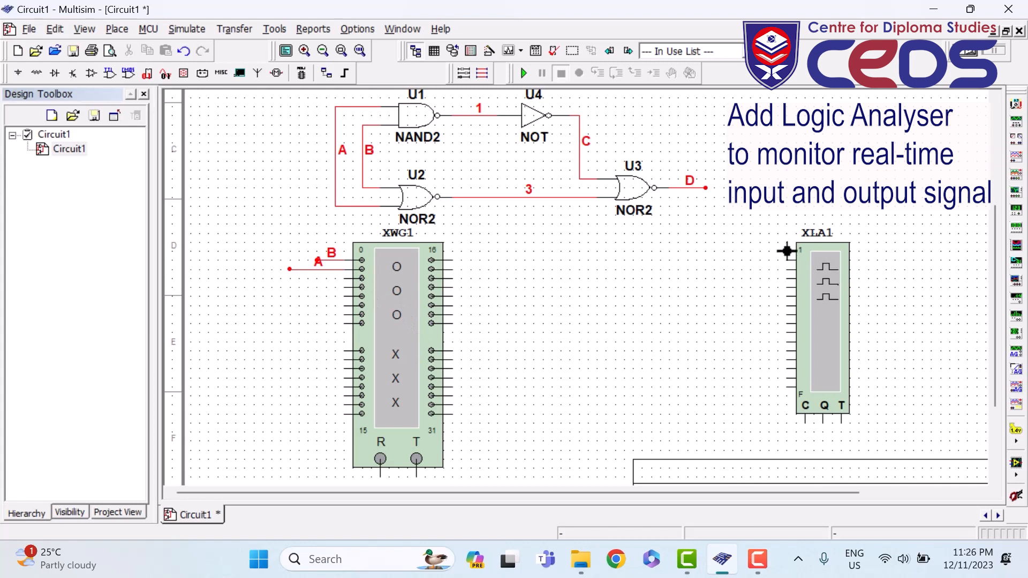
{"action": "left_click_drag", "start_coordinate": [760, 250], "coordinate": [790, 250]}
{"action": "left_click_drag", "start_coordinate": [740, 259], "coordinate": [741, 260]}
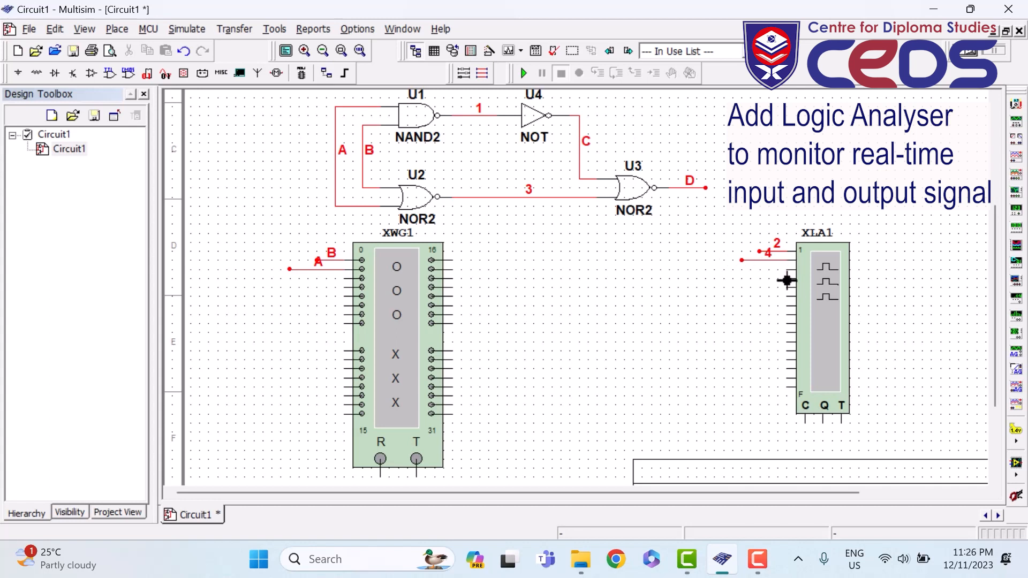
{"action": "left_click", "coordinate": [741, 278]}
- Rename the top two analyser wires to nets B and A, joining them to the existing nets
{"action": "double_click", "coordinate": [774, 251]}
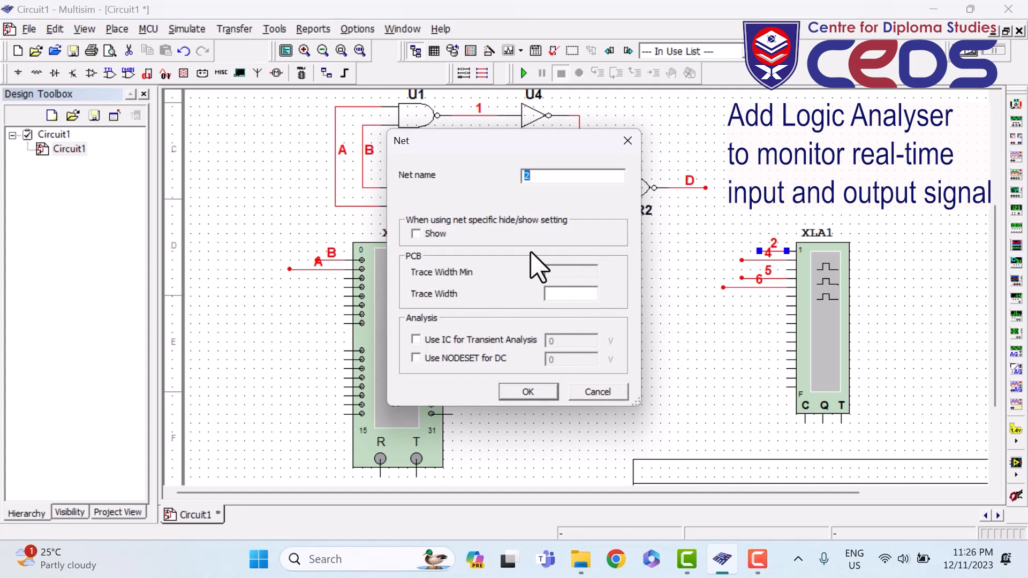
{"action": "type", "text": "B"}
{"action": "left_click", "coordinate": [538, 392]}
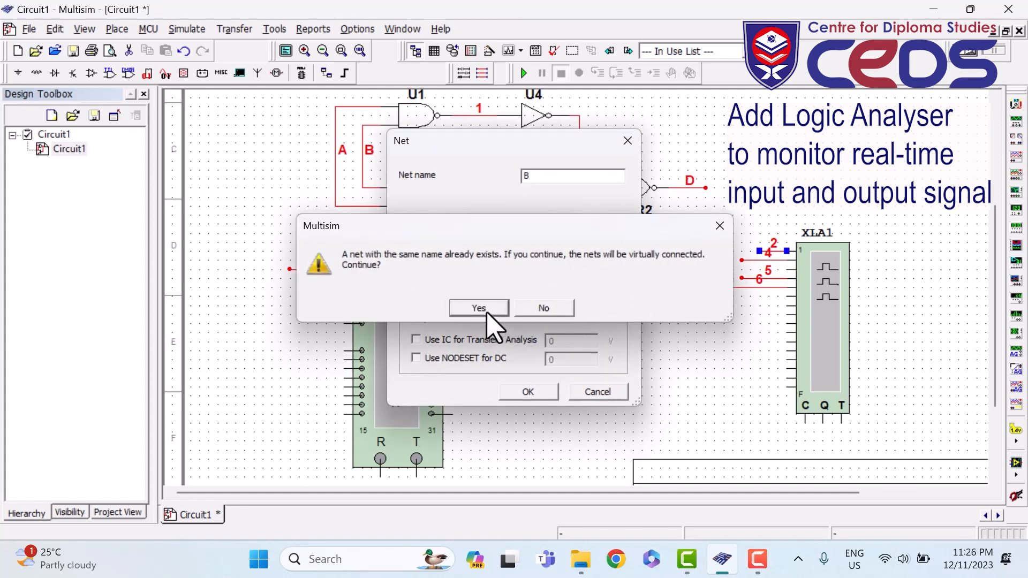
{"action": "left_click", "coordinate": [484, 307]}
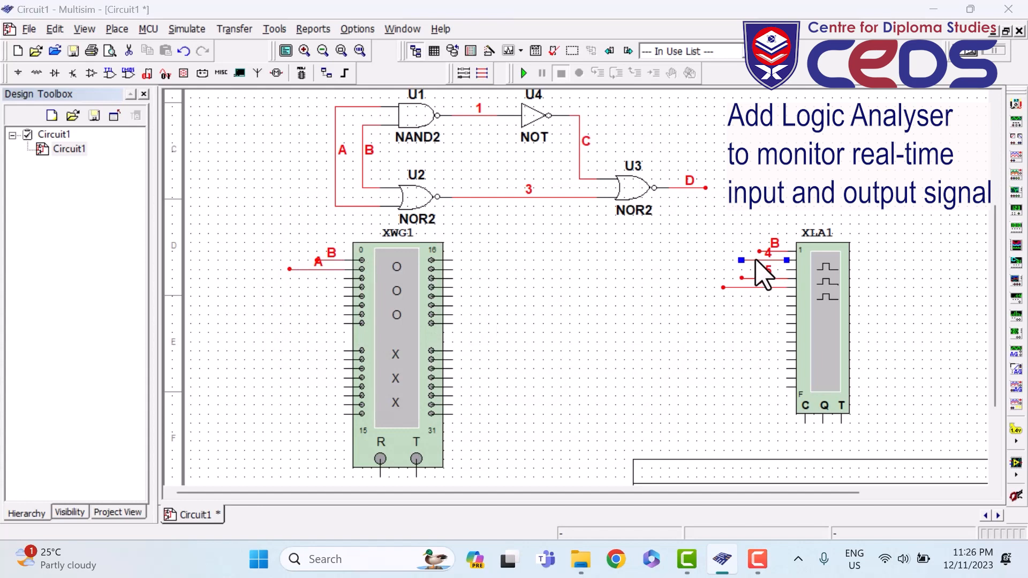
{"action": "double_click", "coordinate": [756, 260]}
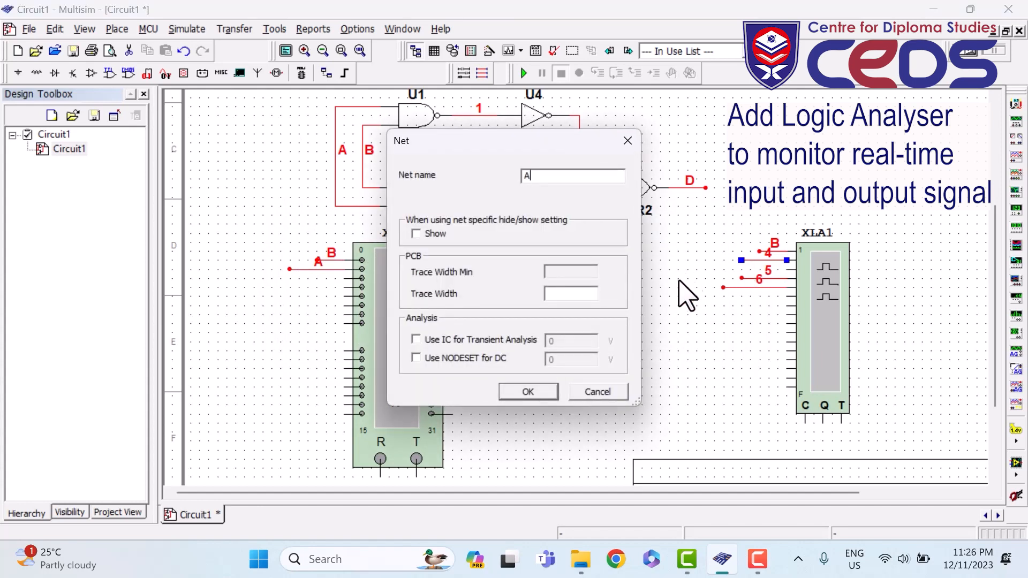
{"action": "left_click", "coordinate": [527, 391]}
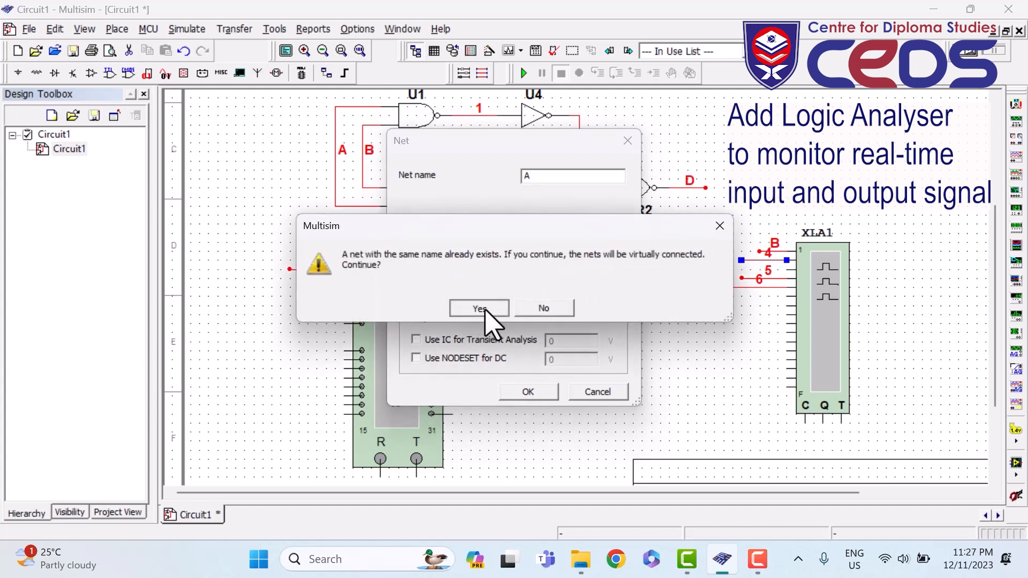
{"action": "left_click", "coordinate": [481, 309]}
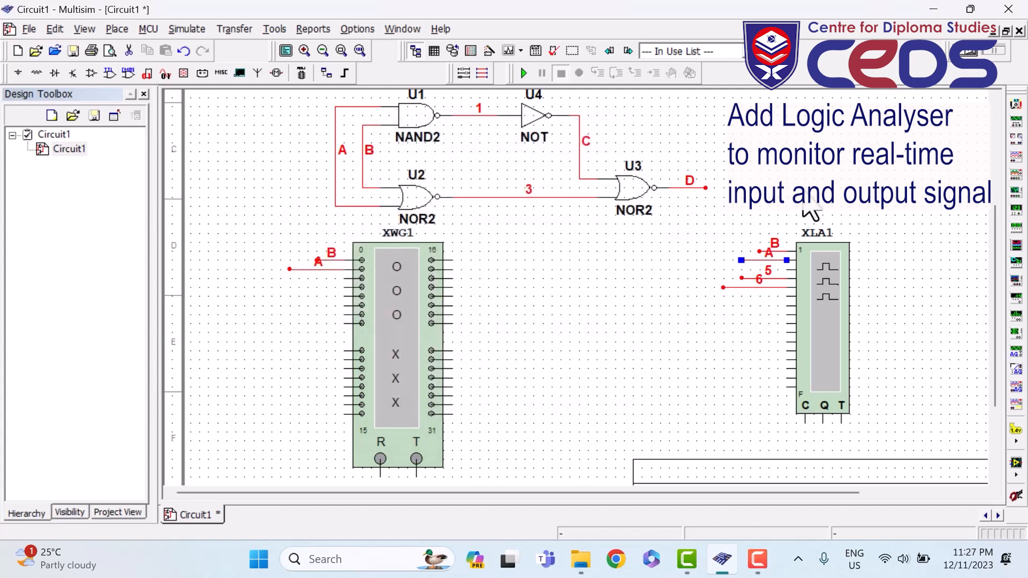
- Change wire B's colour to blue
{"action": "right_click", "coordinate": [364, 167]}
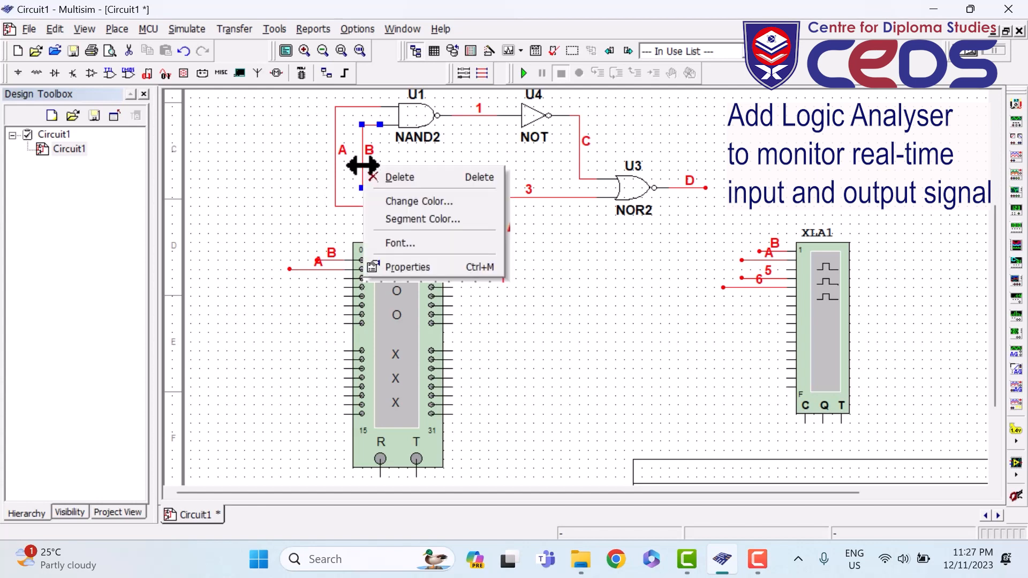
{"action": "left_click", "coordinate": [411, 202]}
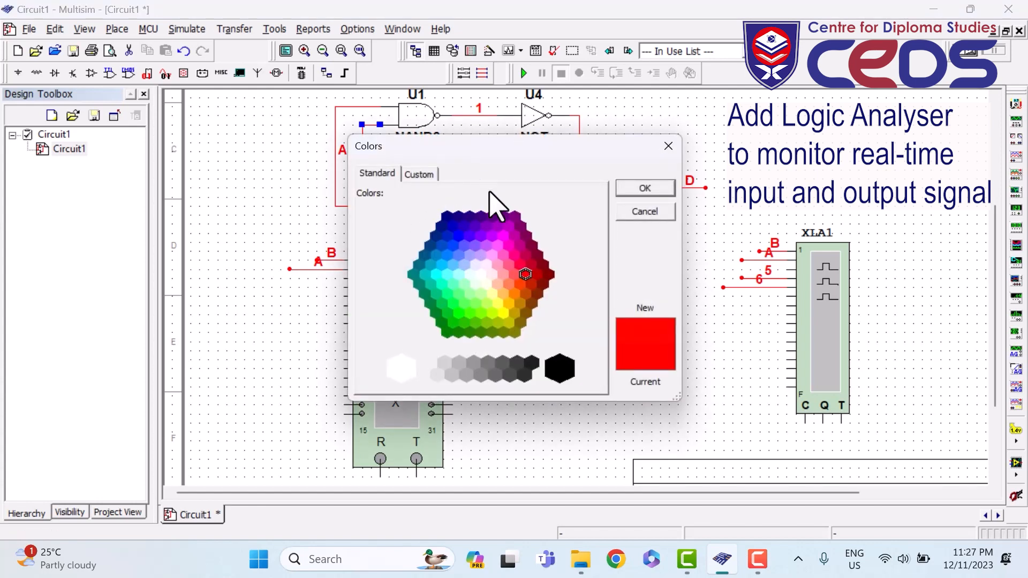
{"action": "left_click", "coordinate": [452, 244]}
{"action": "left_click", "coordinate": [641, 188]}
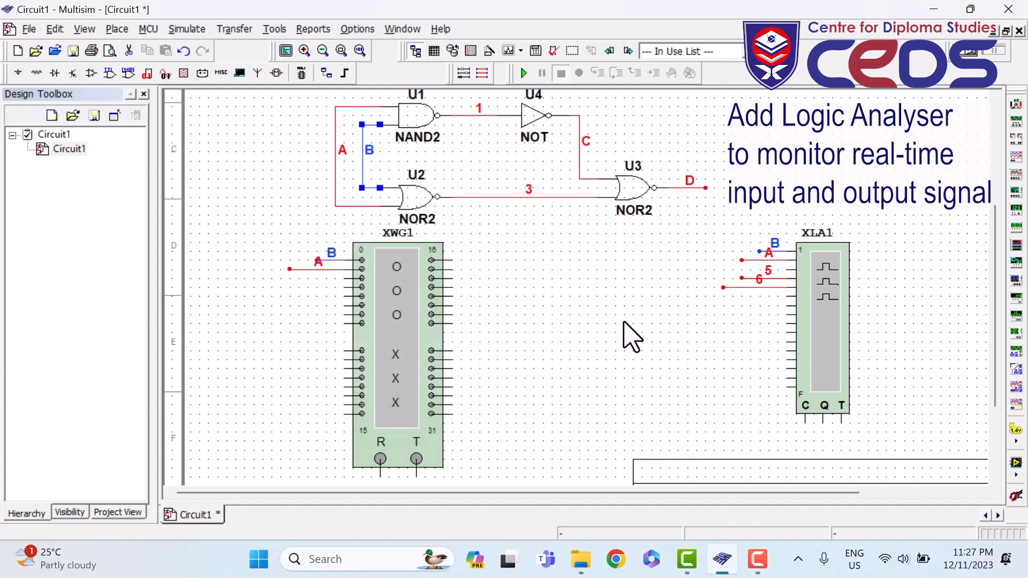
{"action": "left_click", "coordinate": [712, 131]}
- Rename the third and fourth analyser wires to nets C and D, joining the existing nets
{"action": "double_click", "coordinate": [770, 279]}
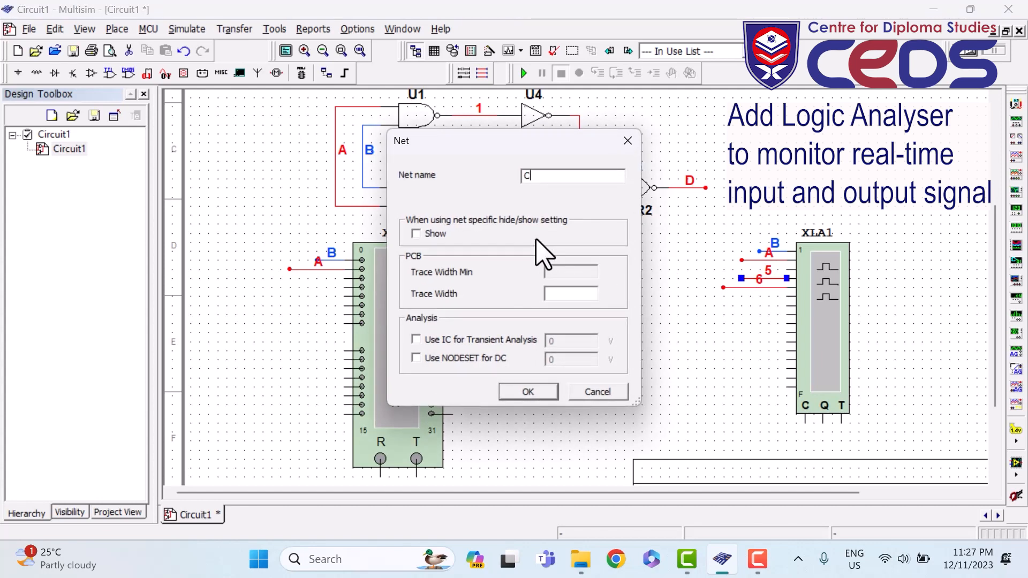
{"action": "left_click", "coordinate": [528, 392]}
{"action": "left_click", "coordinate": [477, 310]}
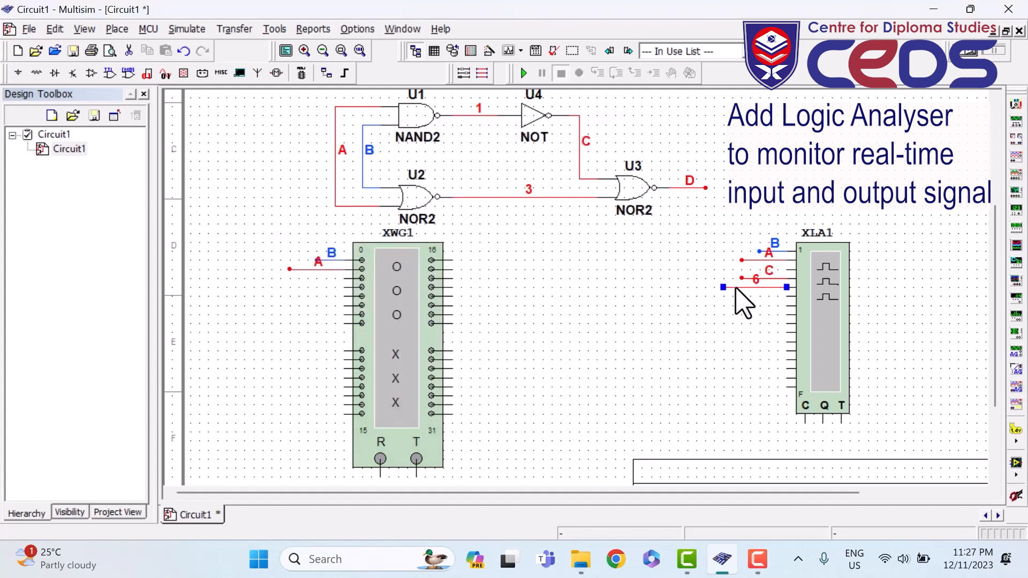
{"action": "double_click", "coordinate": [735, 287]}
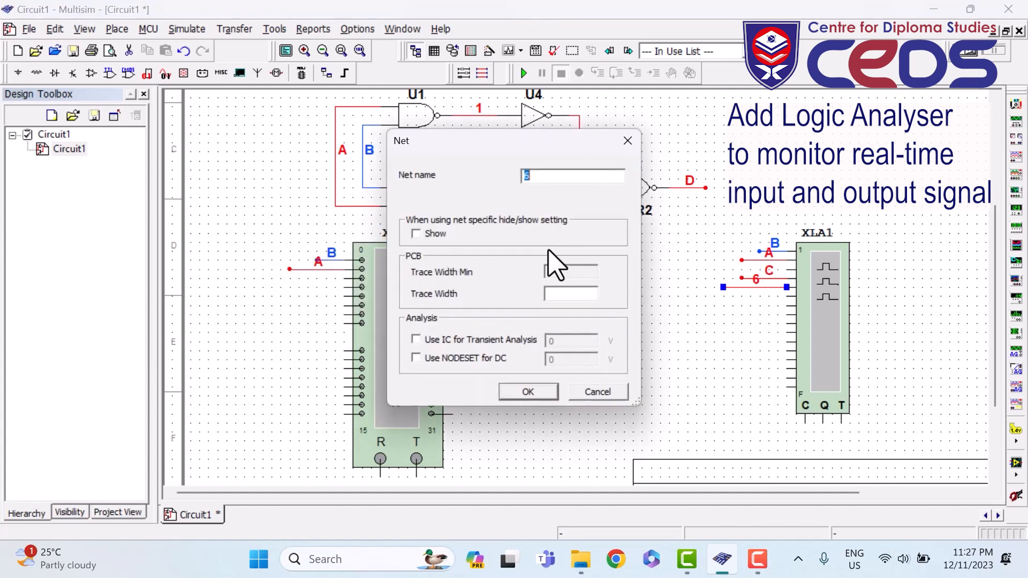
{"action": "type", "text": "D"}
{"action": "left_click", "coordinate": [526, 391]}
{"action": "left_click", "coordinate": [480, 308]}
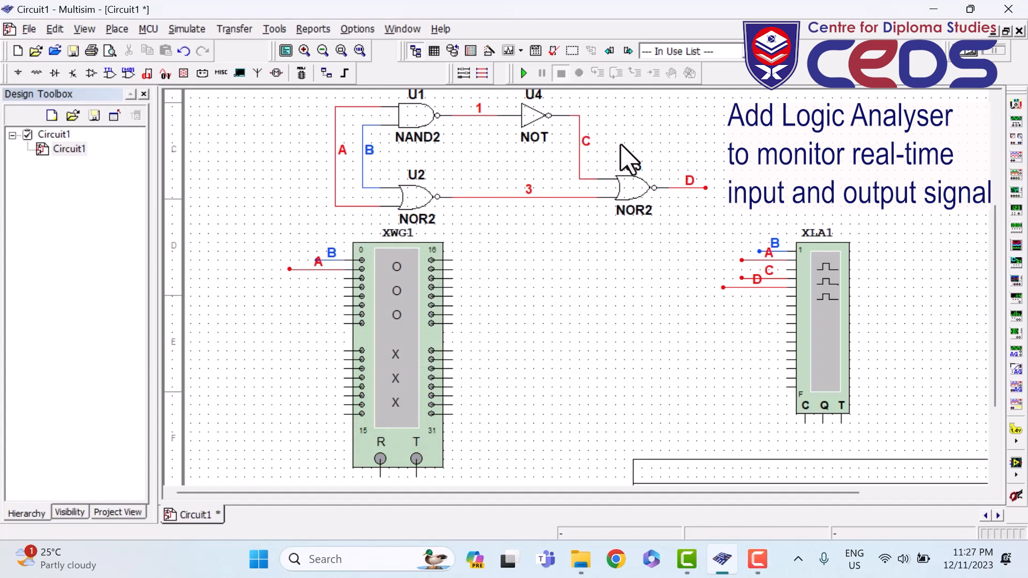
- Colour wire C green and output wire D purple
{"action": "left_click", "coordinate": [580, 154]}
{"action": "right_click", "coordinate": [580, 153]}
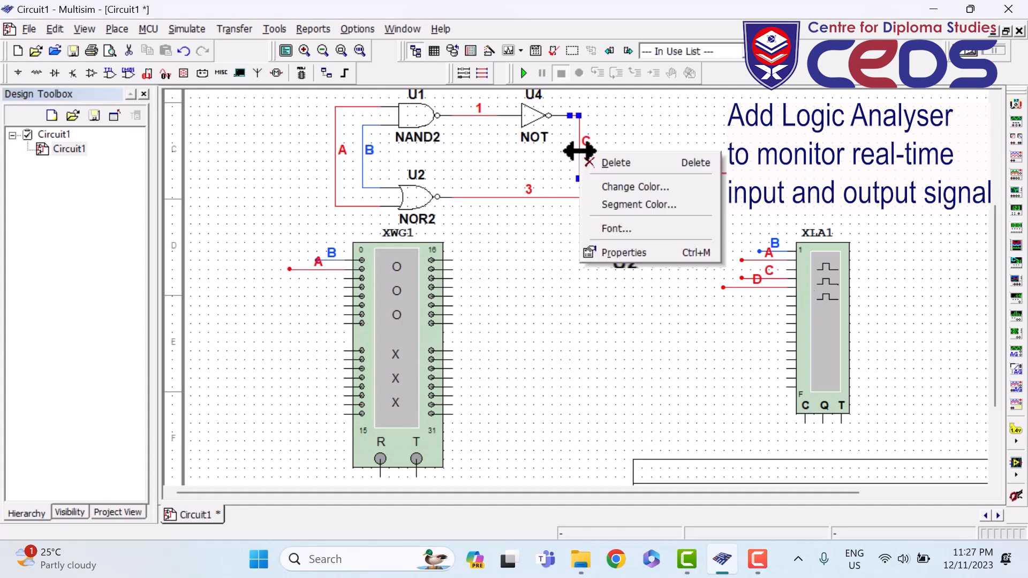
{"action": "left_click", "coordinate": [621, 186]}
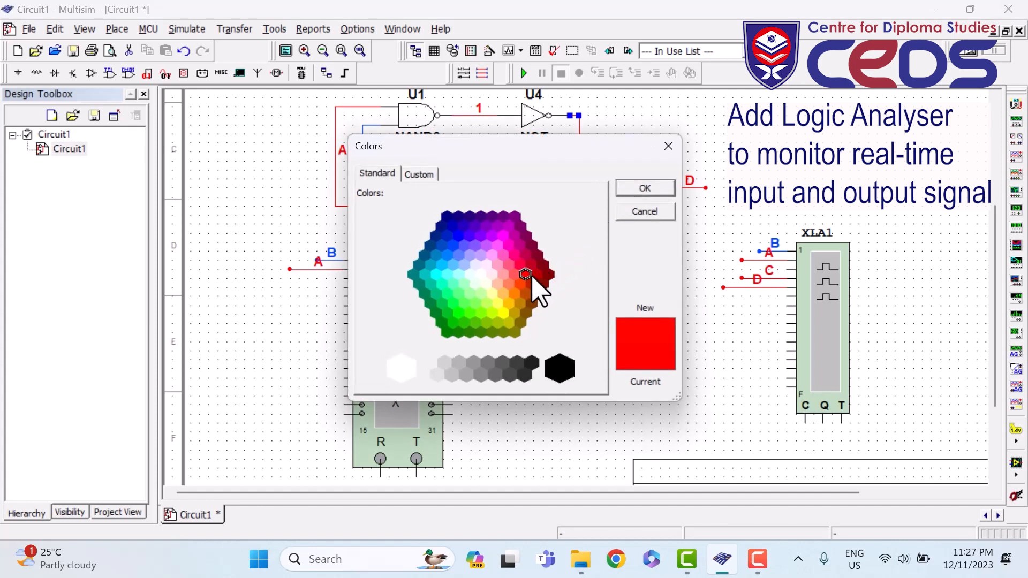
{"action": "left_click", "coordinate": [442, 306]}
{"action": "left_click", "coordinate": [630, 191]}
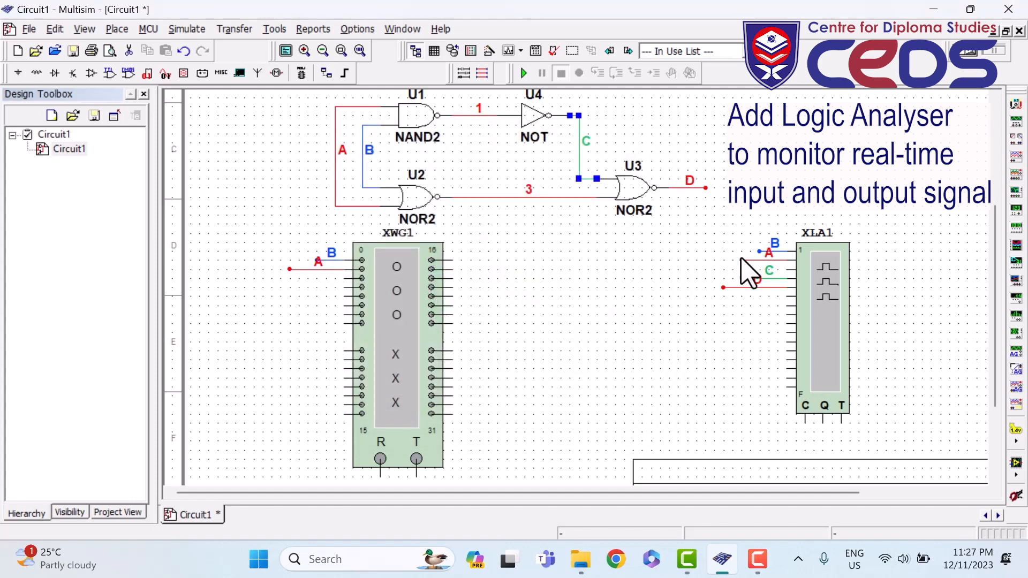
{"action": "left_click", "coordinate": [687, 189]}
{"action": "right_click", "coordinate": [687, 188]}
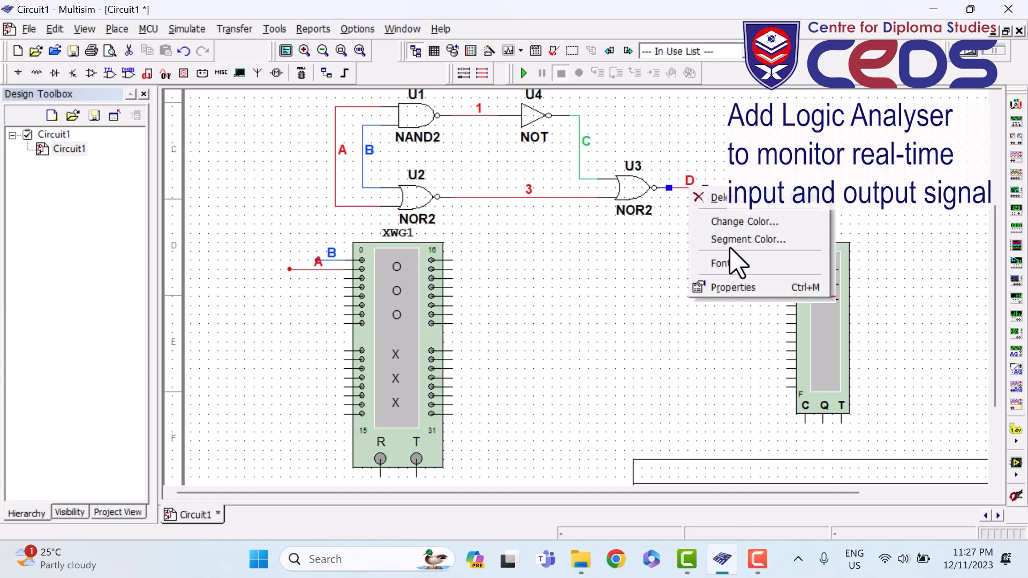
{"action": "left_click", "coordinate": [737, 223]}
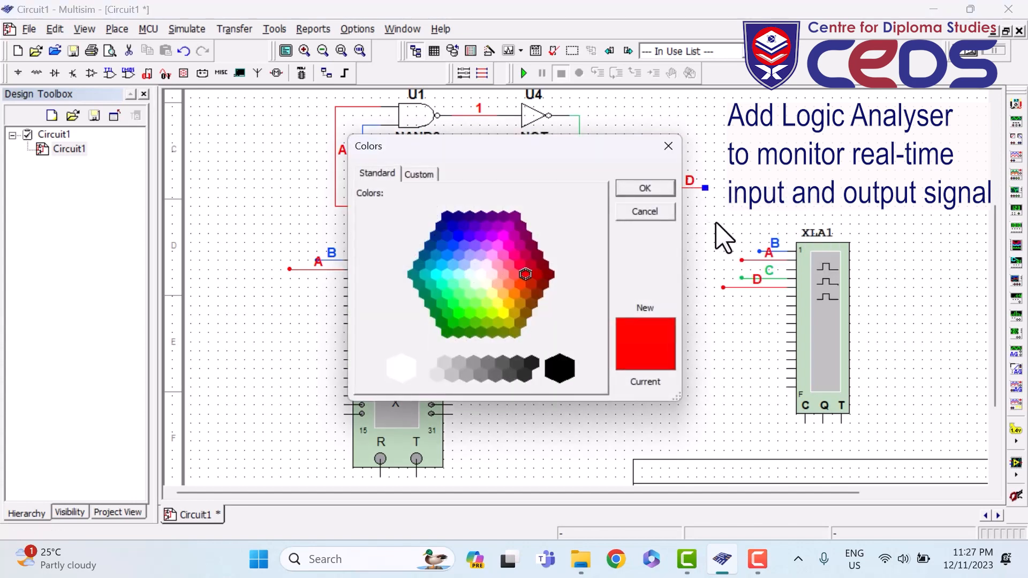
{"action": "left_click", "coordinate": [470, 242]}
{"action": "left_click", "coordinate": [640, 190]}
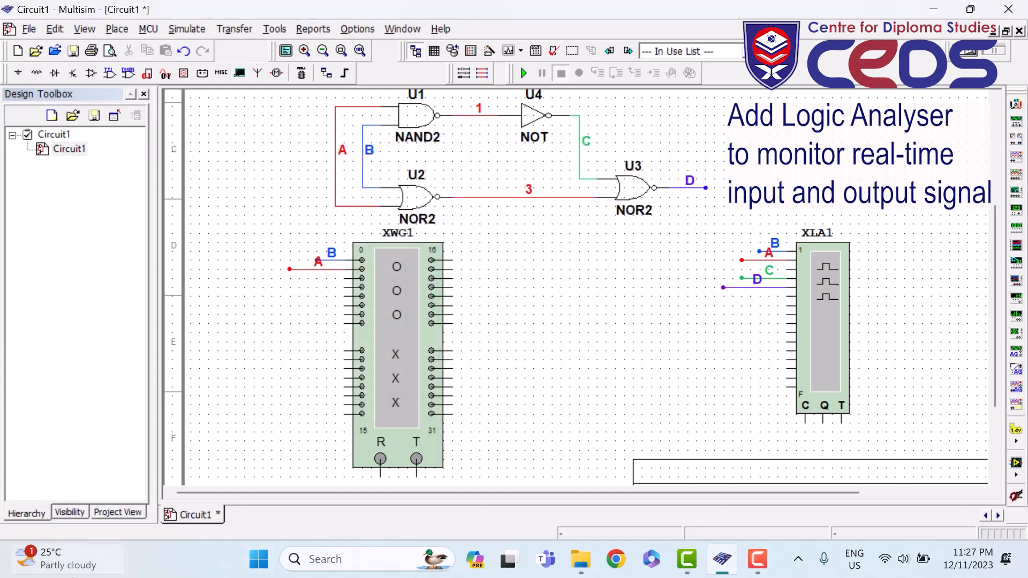
- Open the Word Generator XWG1 and Logic Analyzer XLA1 panels and arrange them side by side
{"action": "double_click", "coordinate": [412, 316]}
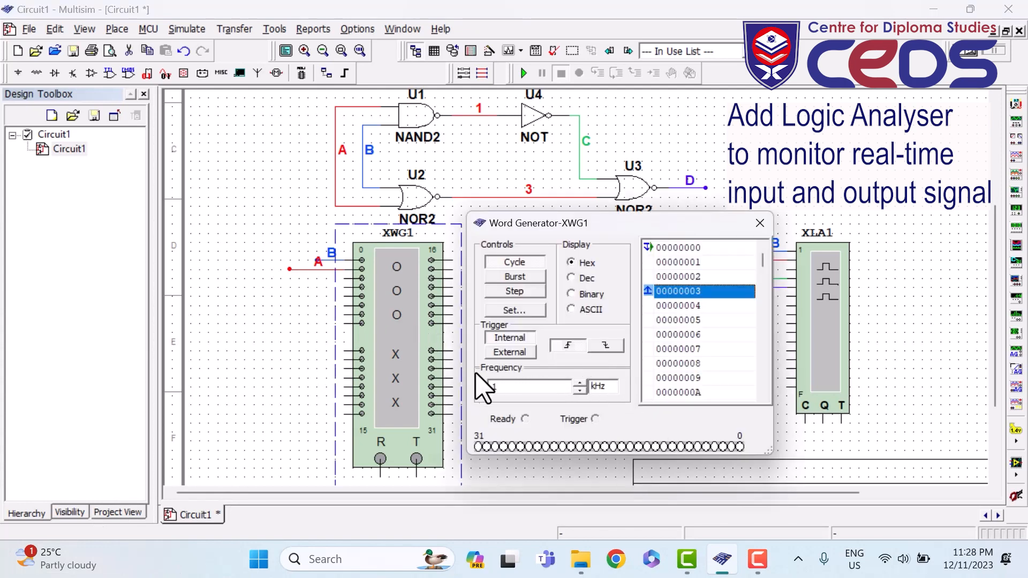
{"action": "left_click_drag", "start_coordinate": [636, 226], "coordinate": [355, 153]}
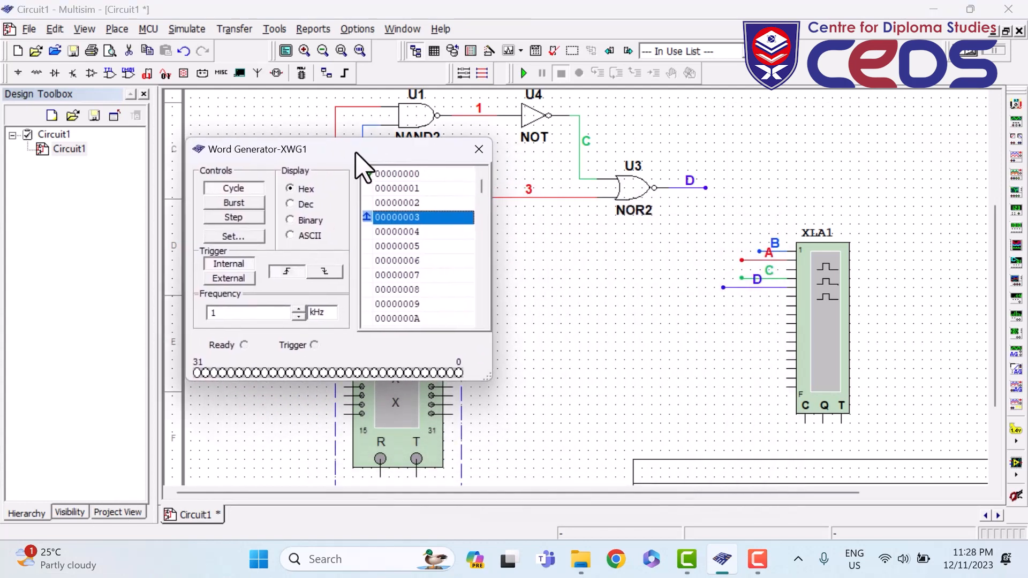
{"action": "double_click", "coordinate": [816, 309]}
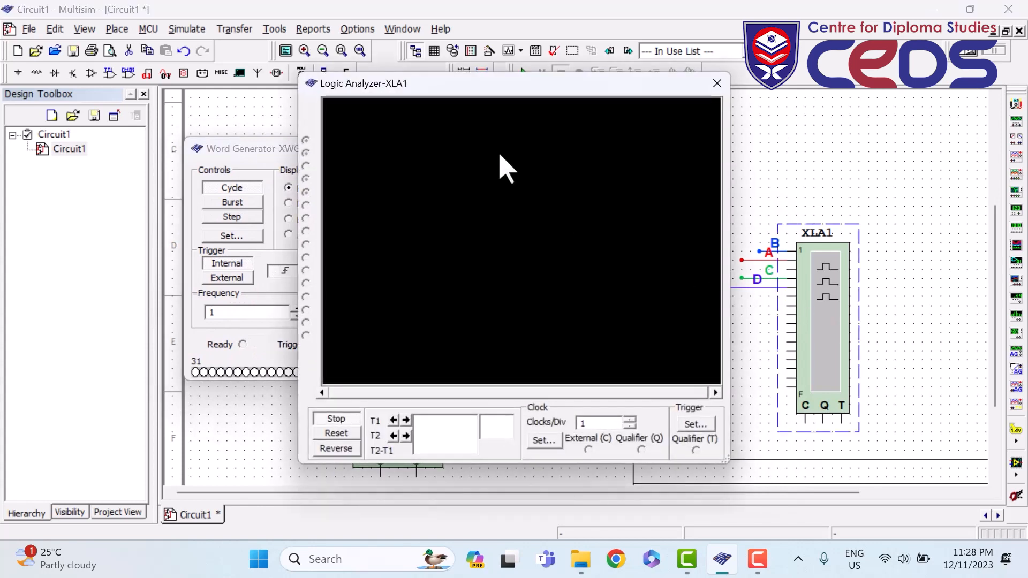
{"action": "left_click_drag", "start_coordinate": [452, 89], "coordinate": [670, 129]}
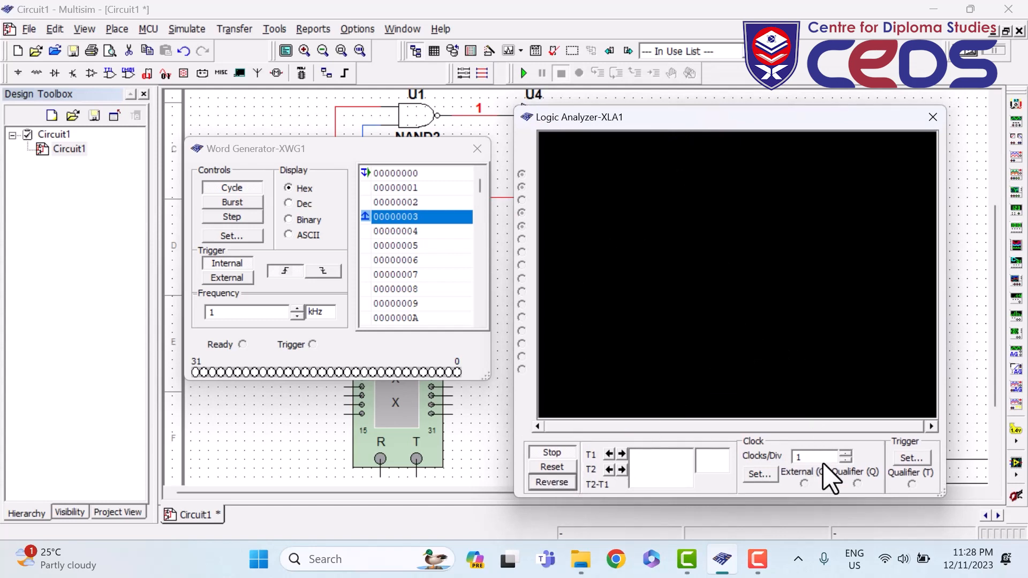
- Set the Logic Analyzer's internal clock rate to 1 kHz
{"action": "left_click", "coordinate": [759, 474]}
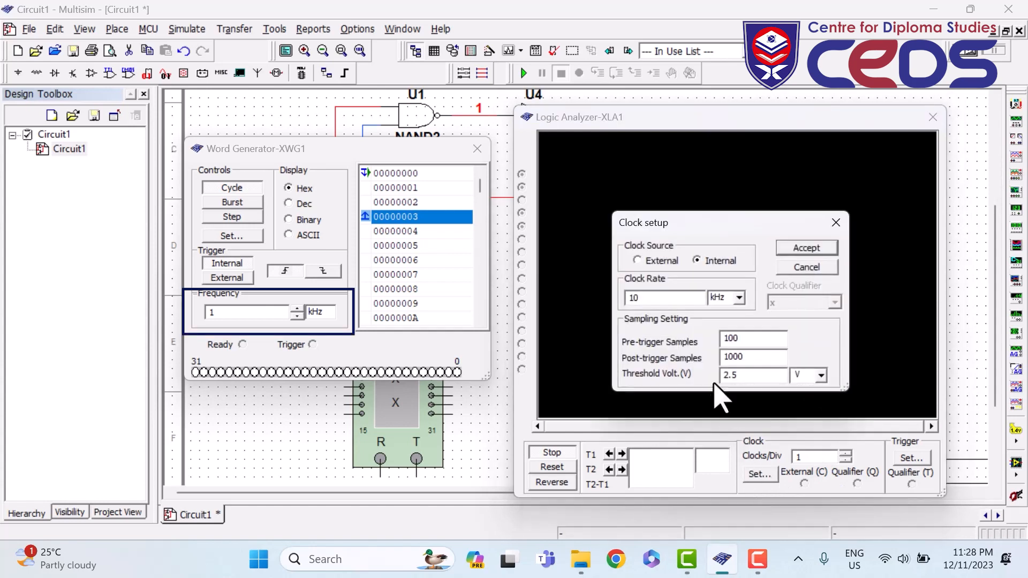
{"action": "left_click", "coordinate": [835, 222]}
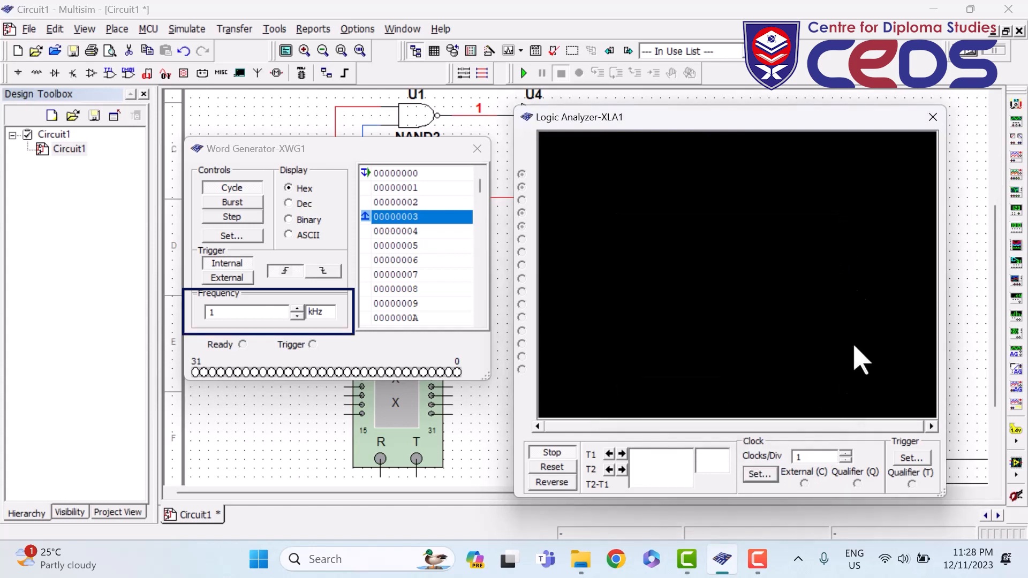
{"action": "left_click", "coordinate": [770, 474]}
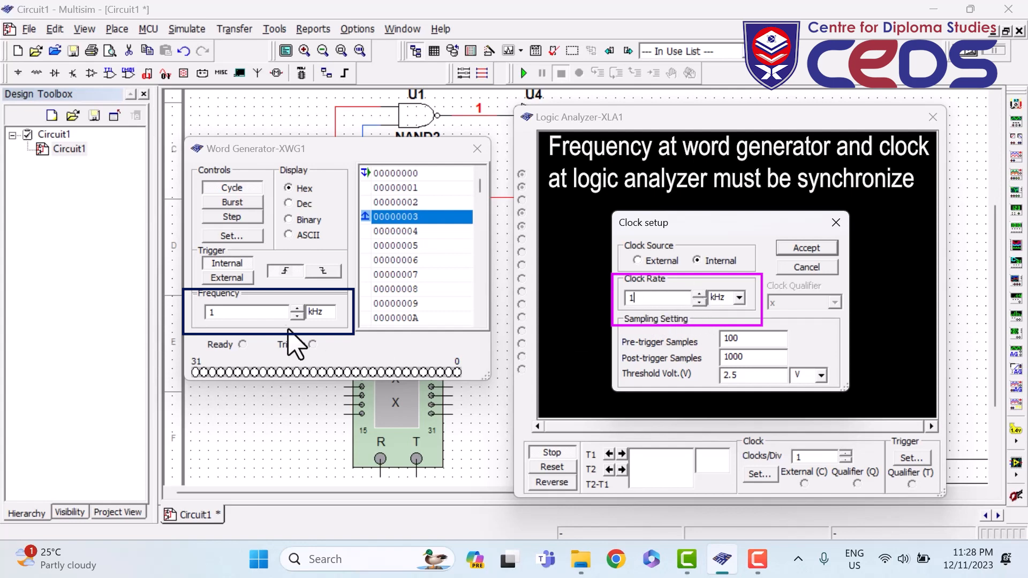
{"action": "left_click", "coordinate": [807, 248]}
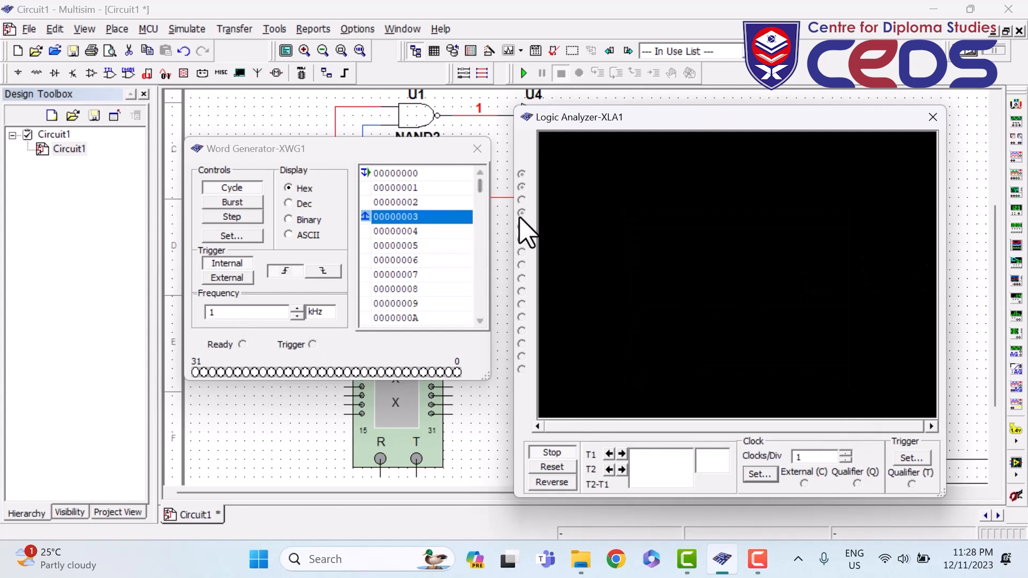
- Run and stop the simulation, switch the analyzer display to white, and scroll back to 0 ms
{"action": "left_click", "coordinate": [523, 73]}
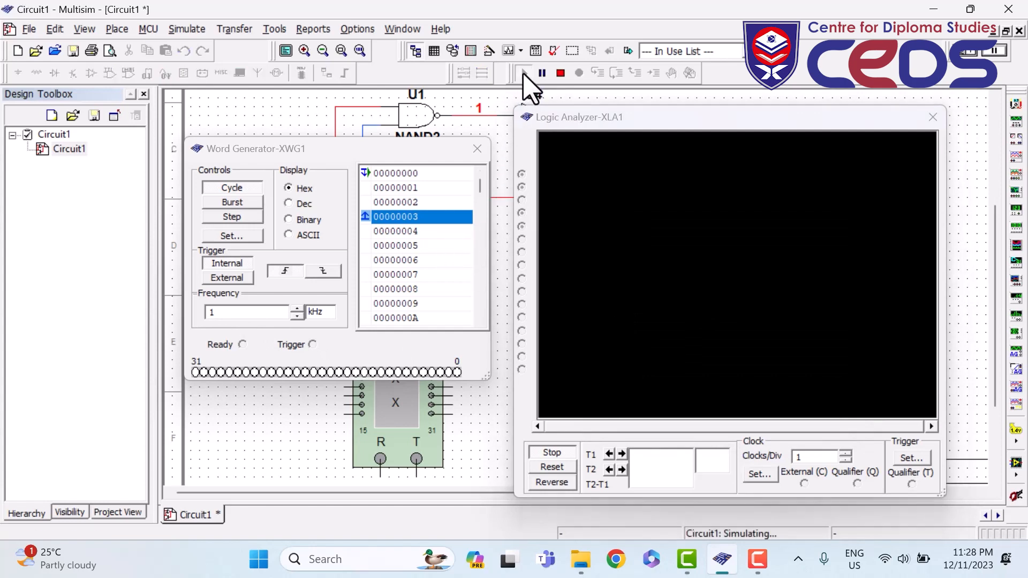
{"action": "left_click", "coordinate": [557, 452]}
{"action": "left_click", "coordinate": [560, 73]}
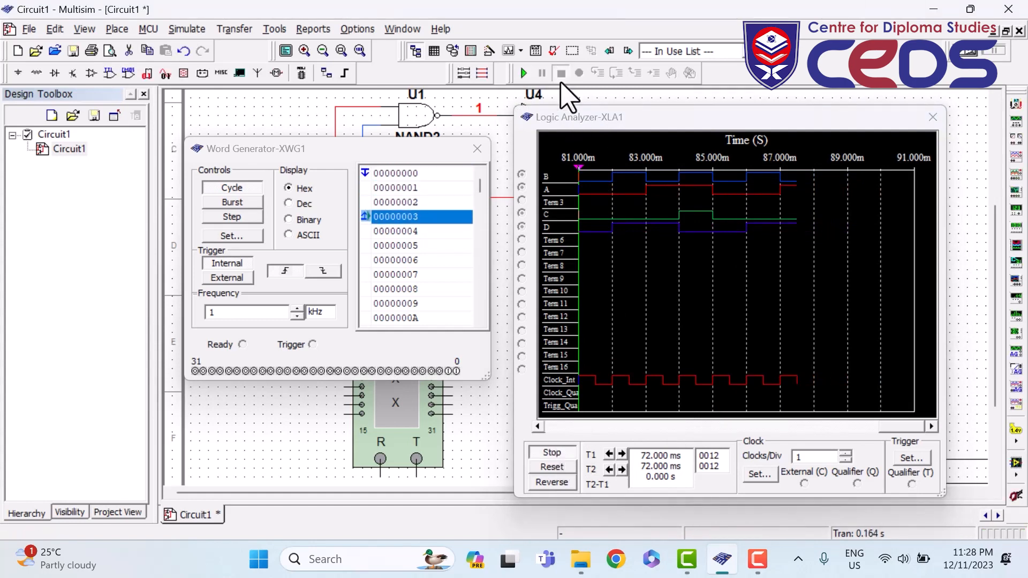
{"action": "left_click", "coordinate": [553, 482]}
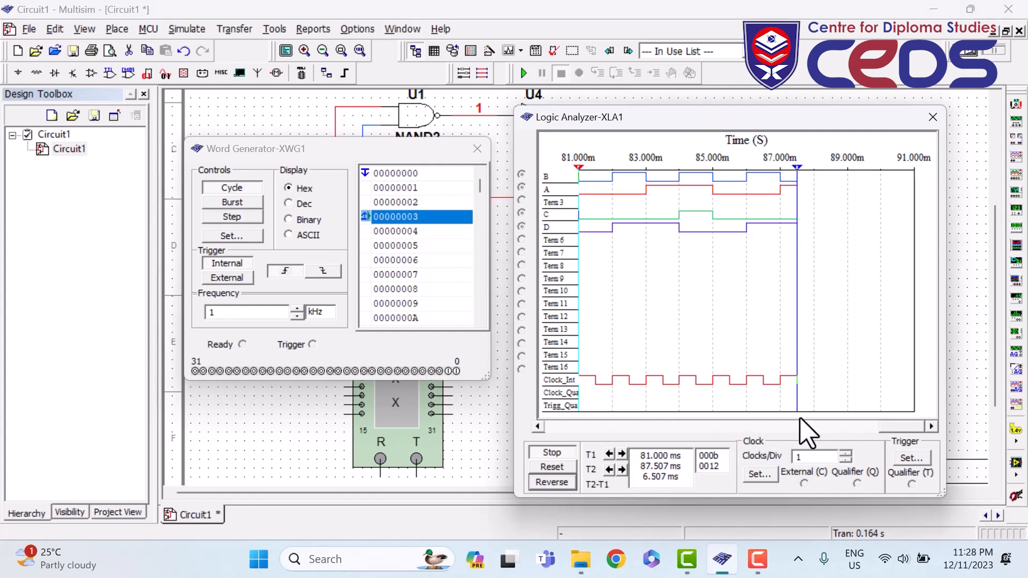
{"action": "left_click_drag", "start_coordinate": [854, 436], "coordinate": [537, 431]}
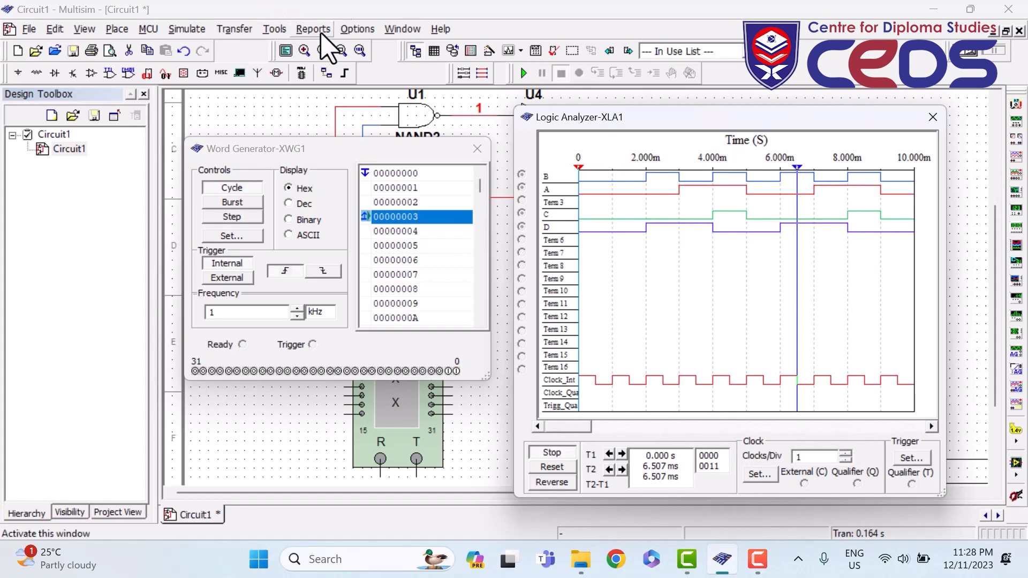
- Open View > Grapher, maximize it, and reverse colours to a white background
{"action": "left_click", "coordinate": [86, 30]}
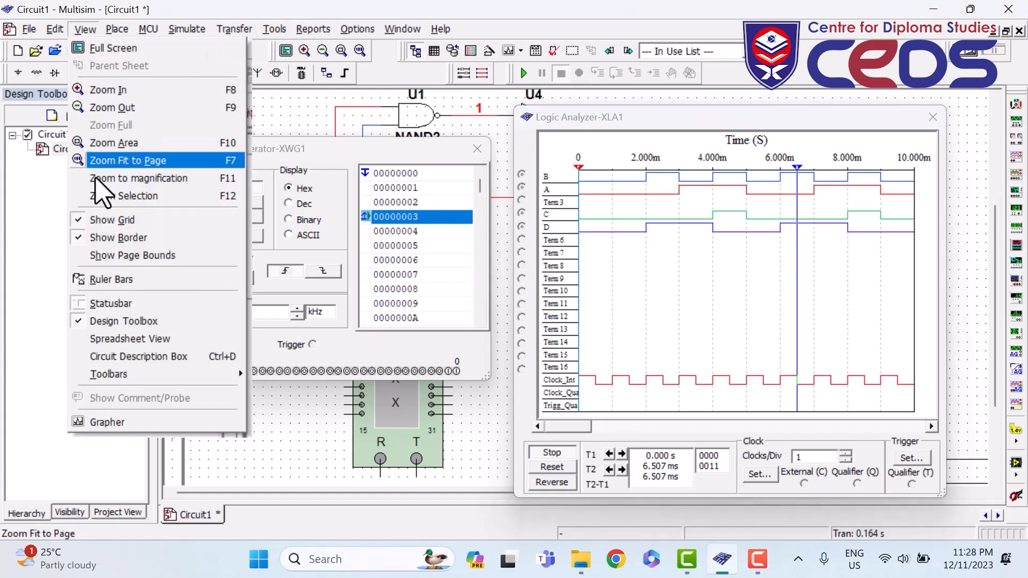
{"action": "left_click", "coordinate": [95, 422]}
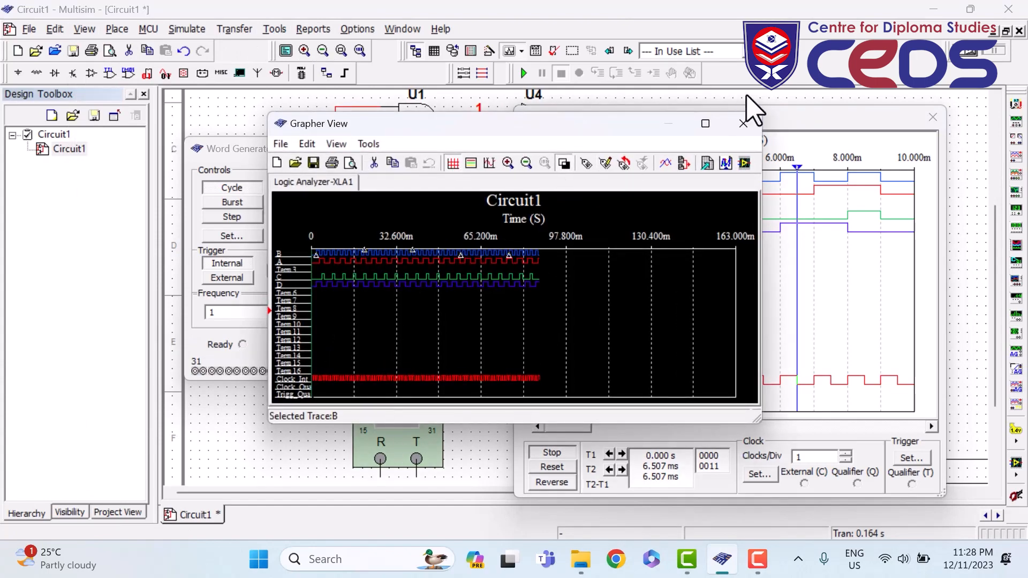
{"action": "left_click", "coordinate": [705, 124]}
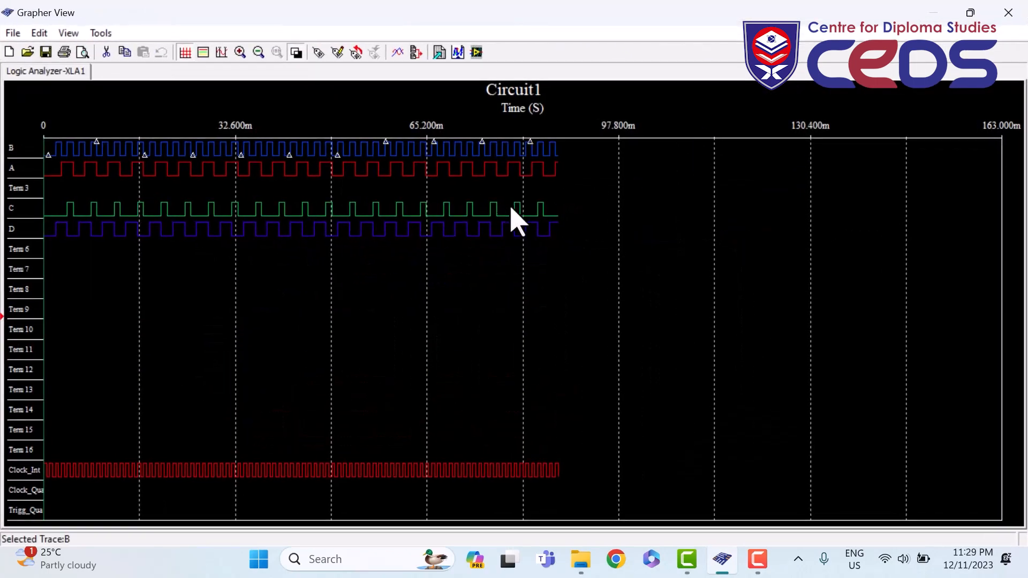
{"action": "left_click", "coordinate": [295, 52]}
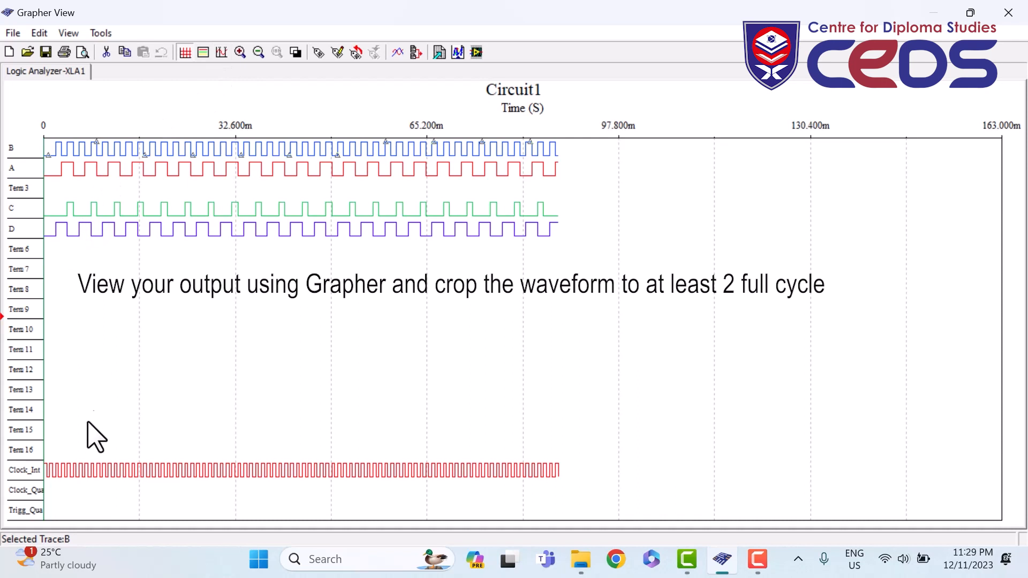
- Turn on the Grapher cursors, reposition the readout table, then close it
{"action": "key", "text": "F10"}
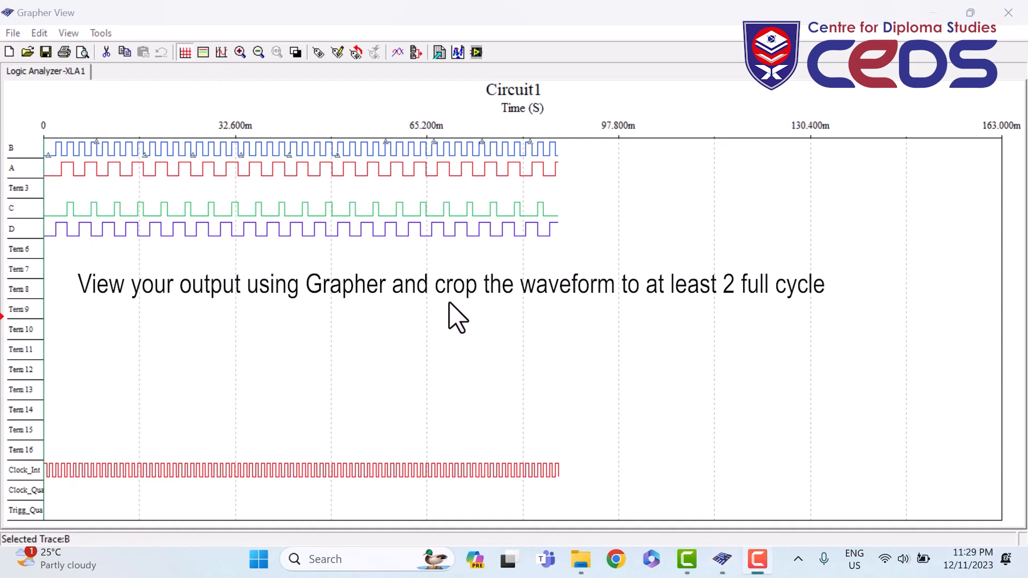
{"action": "left_click", "coordinate": [221, 52]}
{"action": "mouse_move", "coordinate": [195, 127]}
{"action": "left_mouse_down"}
{"action": "mouse_move", "coordinate": [234, 143]}
{"action": "mouse_move", "coordinate": [203, 139]}
{"action": "left_mouse_up"}
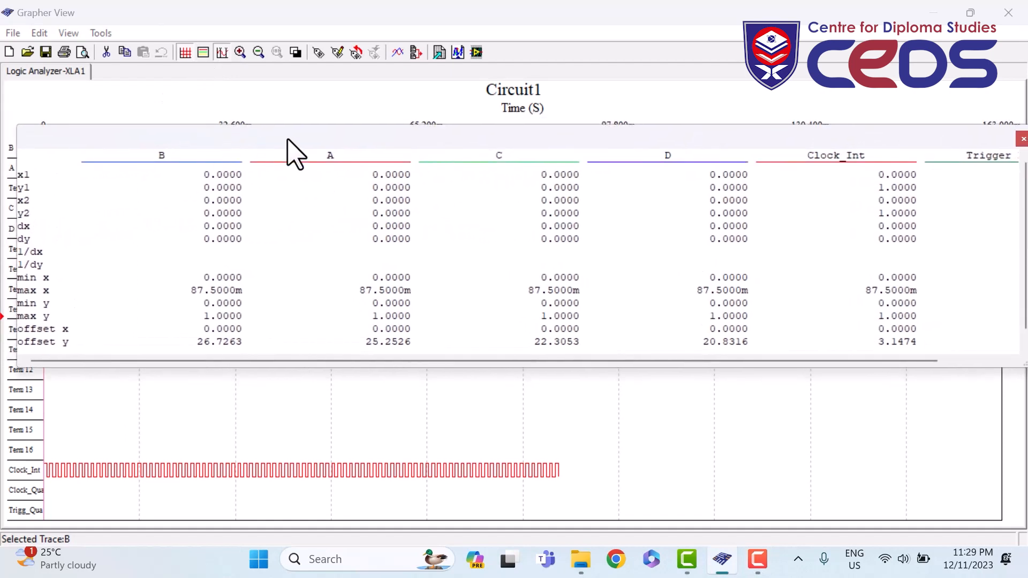
{"action": "left_click_drag", "start_coordinate": [332, 139], "coordinate": [161, 160]}
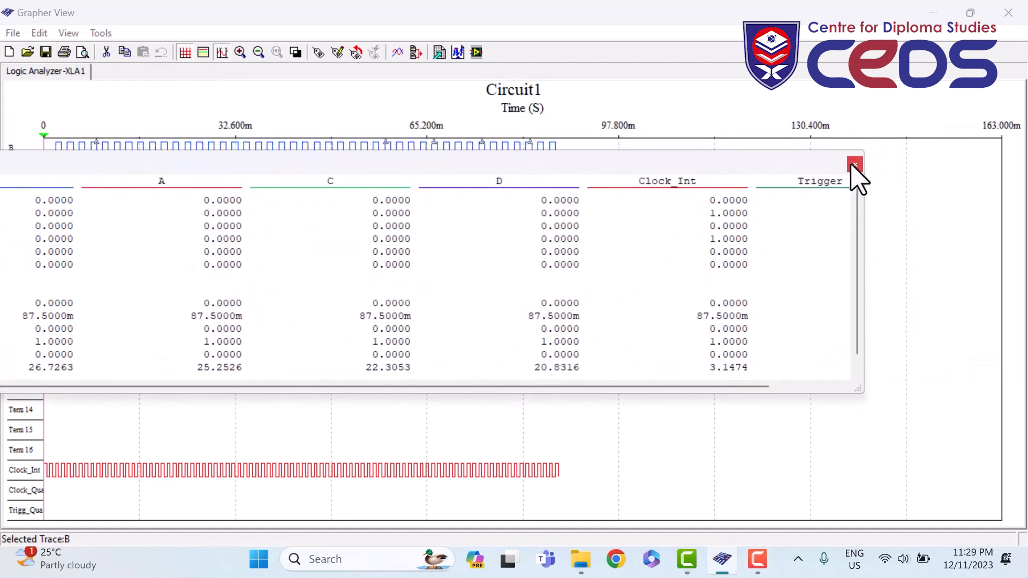
{"action": "left_click", "coordinate": [854, 165]}
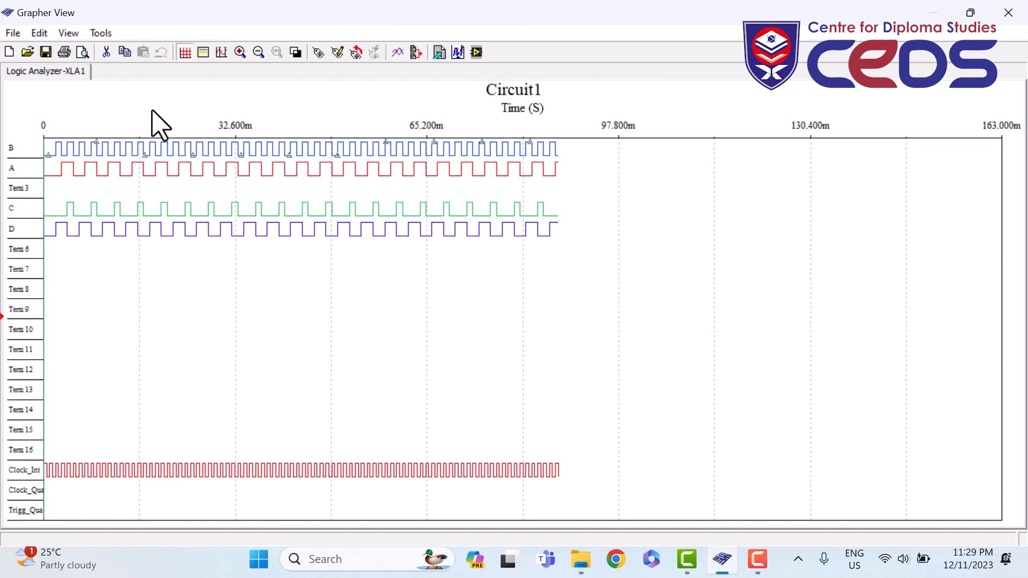
- Place the Grapher cursors at about 5.06 ms and 13.1 ms
{"action": "left_click", "coordinate": [225, 53]}
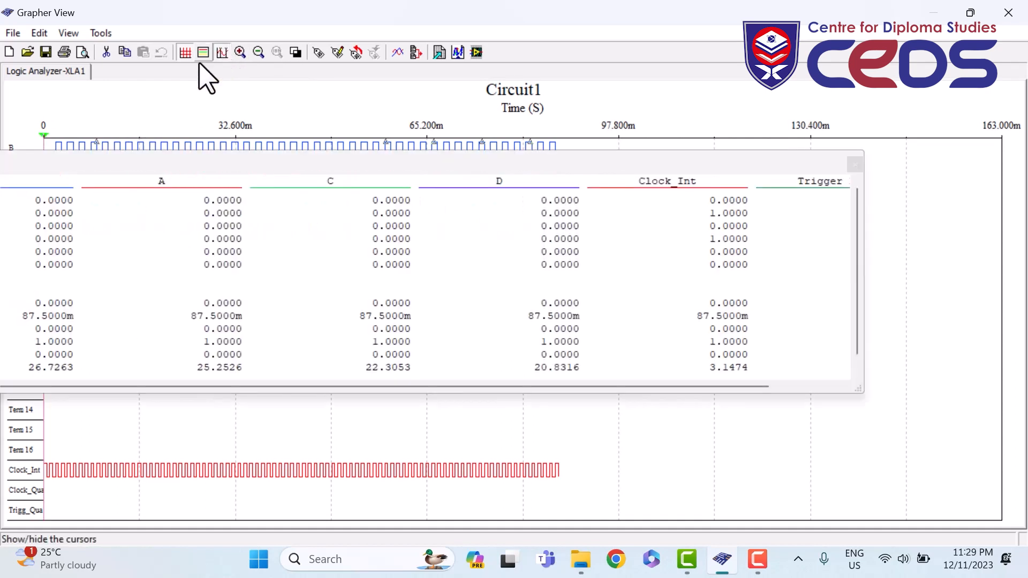
{"action": "mouse_move", "coordinate": [54, 147]}
{"action": "left_mouse_down"}
{"action": "mouse_move", "coordinate": [280, 144]}
{"action": "mouse_move", "coordinate": [377, 233]}
{"action": "mouse_move", "coordinate": [419, 326]}
{"action": "left_mouse_up"}
{"action": "left_click", "coordinate": [44, 136]}
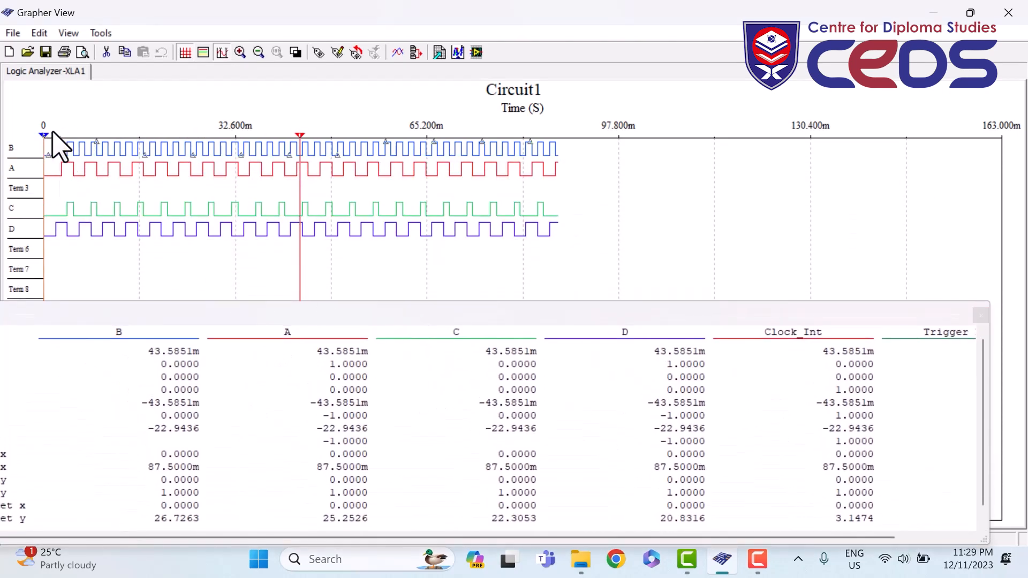
{"action": "left_click_drag", "start_coordinate": [44, 135], "coordinate": [73, 136]}
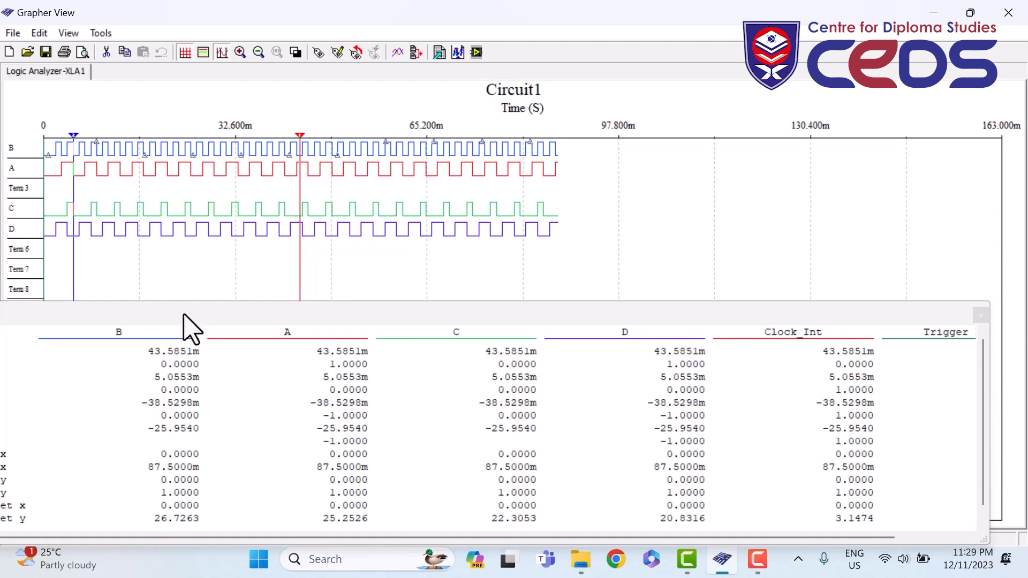
{"action": "mouse_move", "coordinate": [182, 314]}
{"action": "left_mouse_down"}
{"action": "mouse_move", "coordinate": [195, 289]}
{"action": "mouse_move", "coordinate": [248, 291]}
{"action": "mouse_move", "coordinate": [270, 278]}
{"action": "left_mouse_up"}
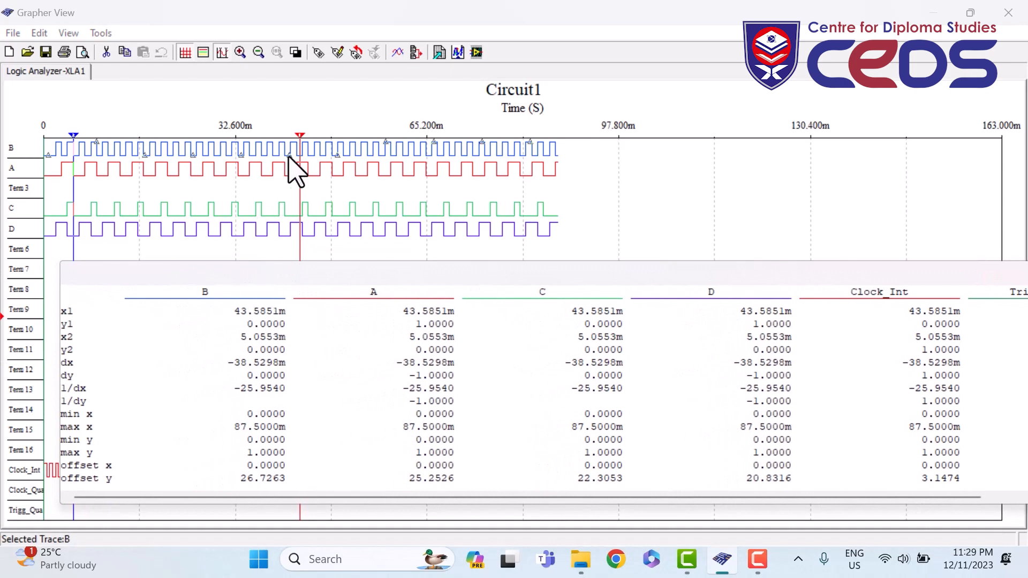
{"action": "left_click_drag", "start_coordinate": [300, 140], "coordinate": [119, 129]}
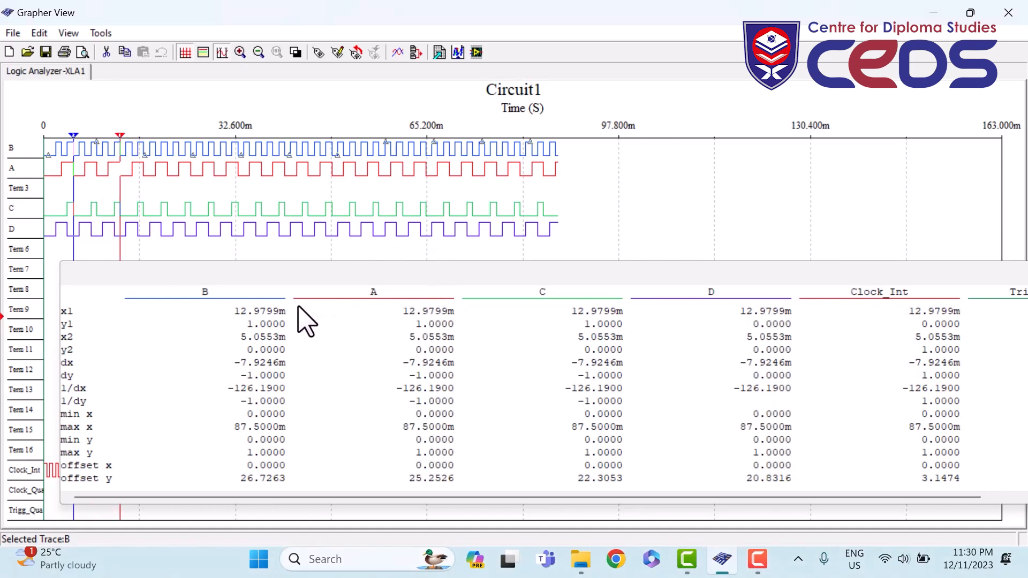
{"action": "key", "text": "F10"}
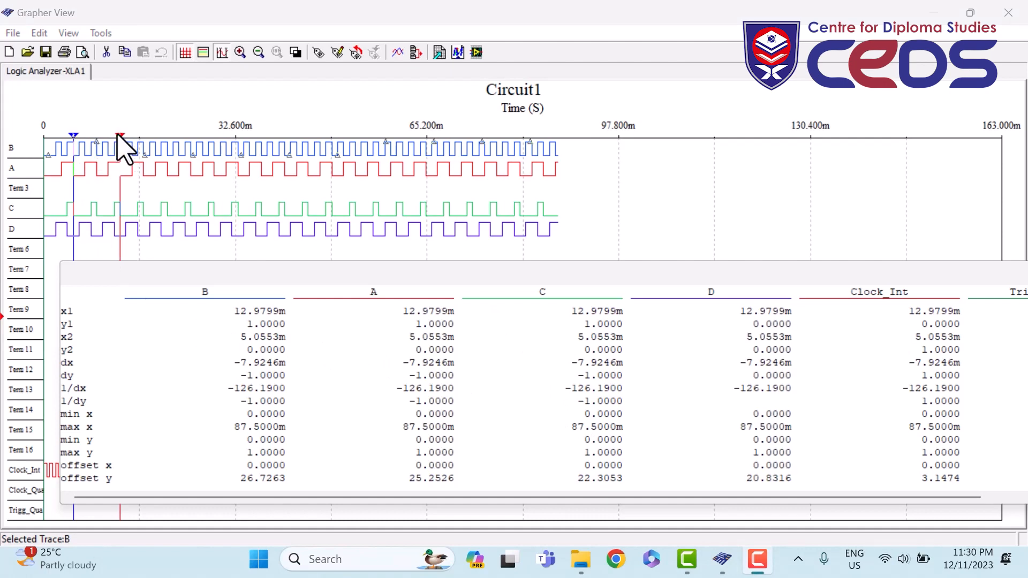
{"action": "mouse_move", "coordinate": [117, 135]}
{"action": "left_mouse_down"}
{"action": "mouse_move", "coordinate": [140, 136]}
{"action": "mouse_move", "coordinate": [120, 135]}
{"action": "left_mouse_up"}
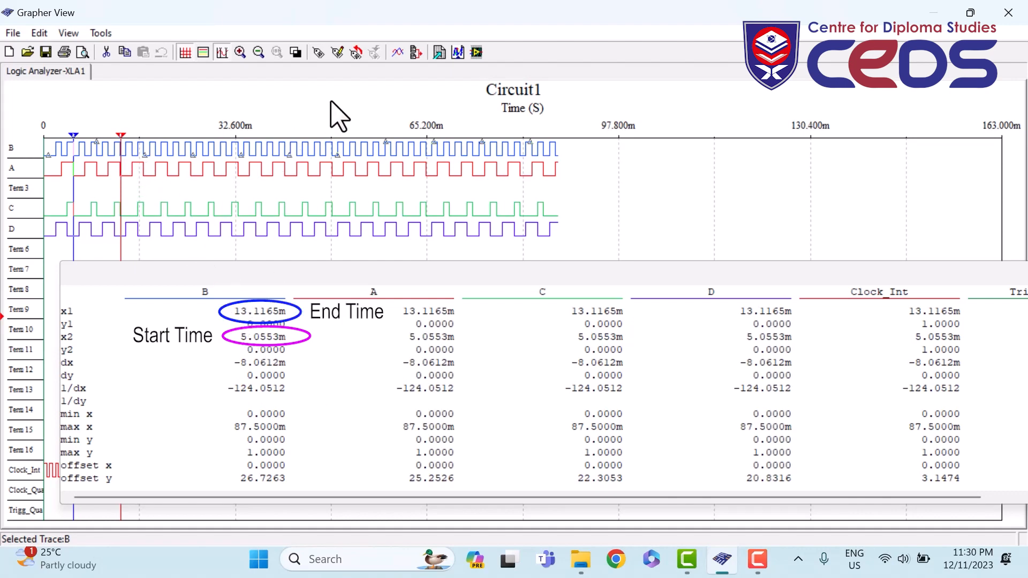
- Set the Top Axis range from 5E-3 to 13E-3 in the graph properties
{"action": "left_click", "coordinate": [339, 54]}
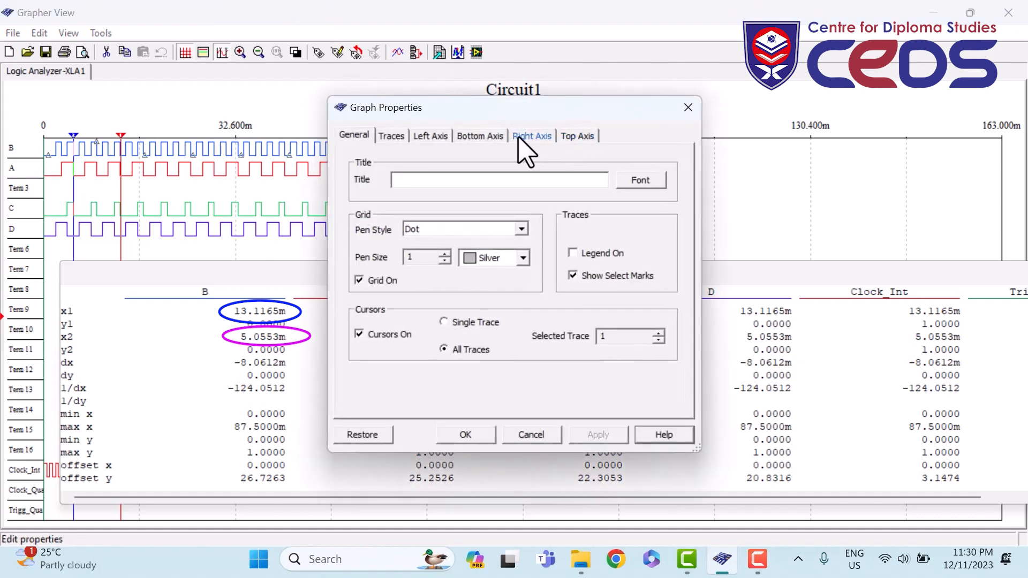
{"action": "left_click_drag", "start_coordinate": [515, 109], "coordinate": [524, 63]}
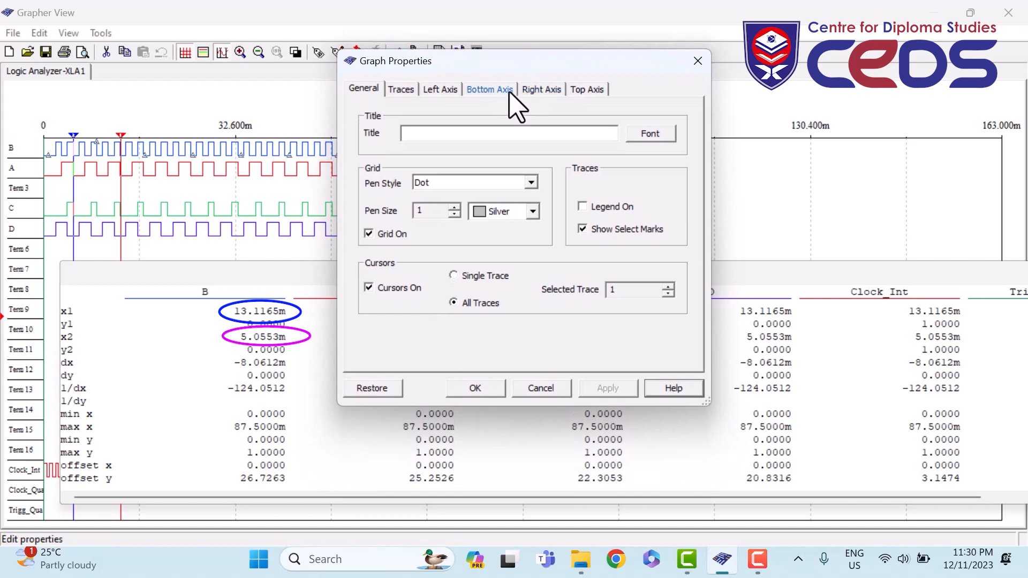
{"action": "left_click", "coordinate": [541, 91]}
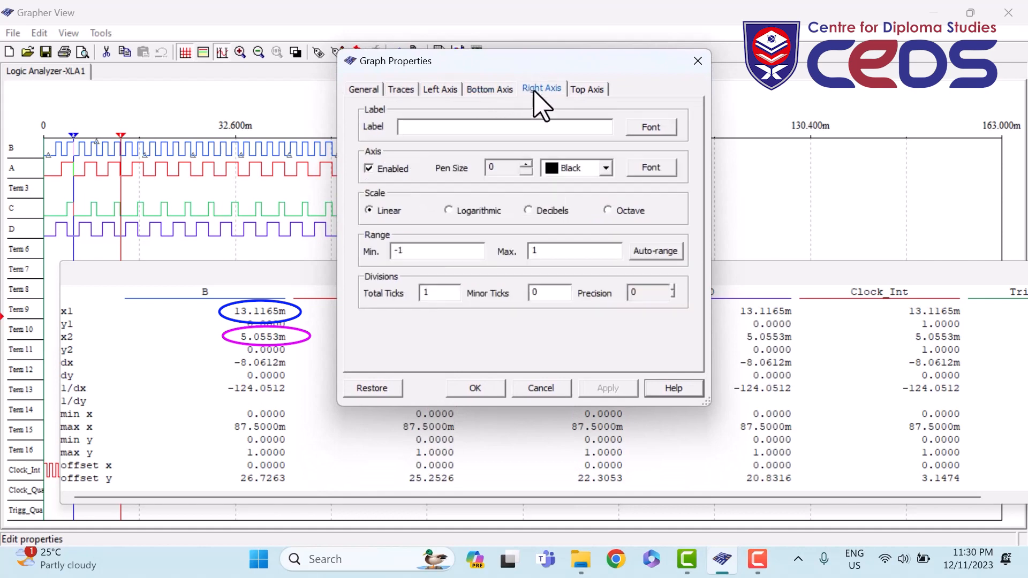
{"action": "left_click", "coordinate": [578, 92]}
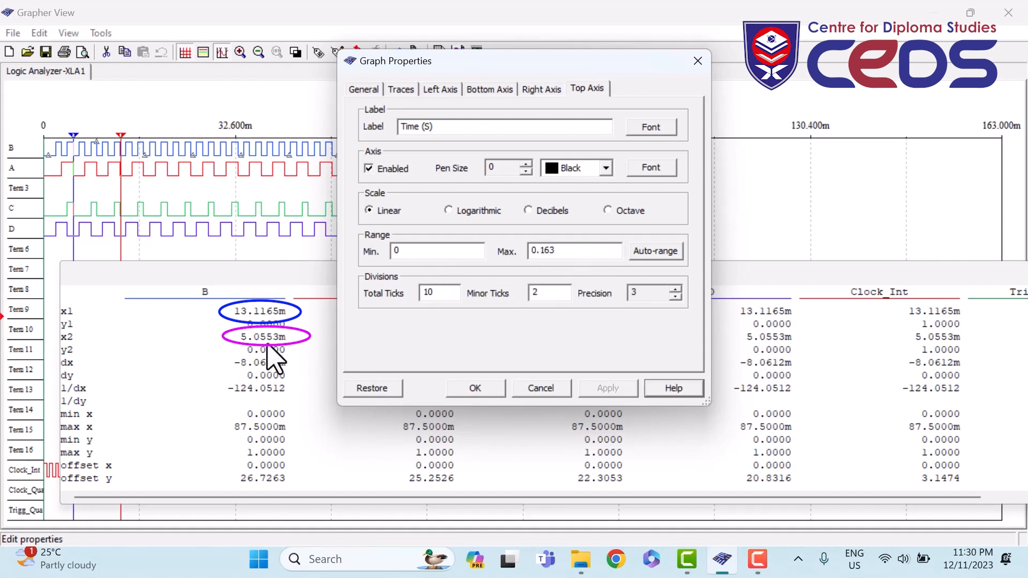
{"action": "left_click_drag", "start_coordinate": [403, 253], "coordinate": [381, 254]}
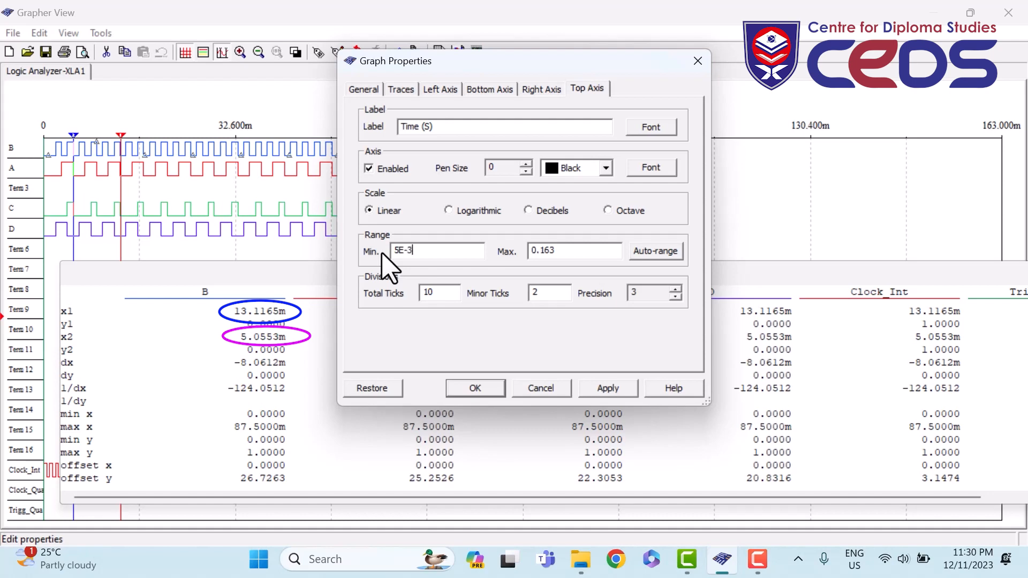
{"action": "type", "text": "5E-3"}
{"action": "left_click_drag", "start_coordinate": [557, 250], "coordinate": [516, 249]}
{"action": "left_click", "coordinate": [474, 395]}
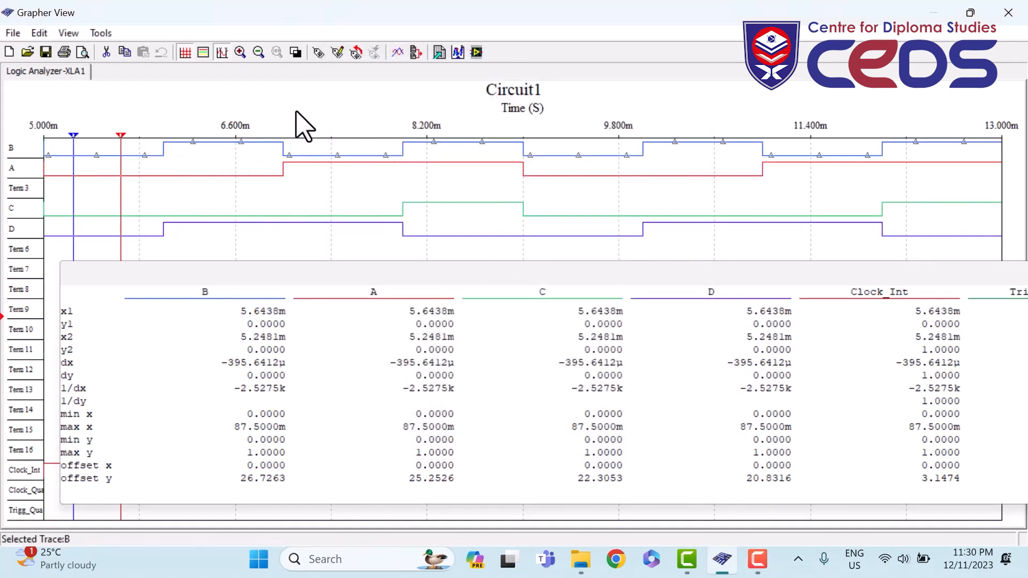
- Hide the cursors, select the Clock_Int trace, and start a new blank circuit
{"action": "left_click", "coordinate": [223, 54]}
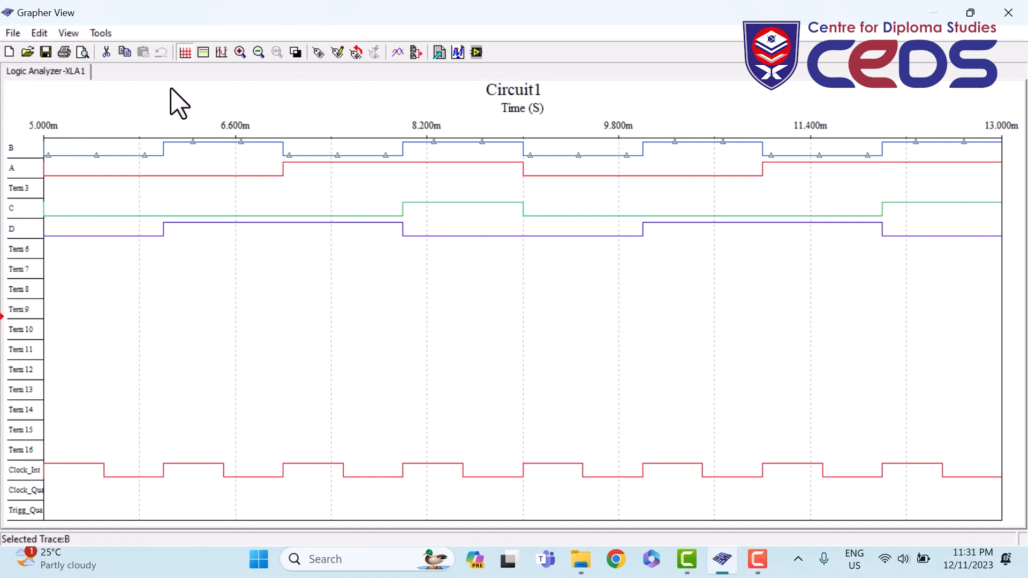
{"action": "left_click", "coordinate": [316, 464]}
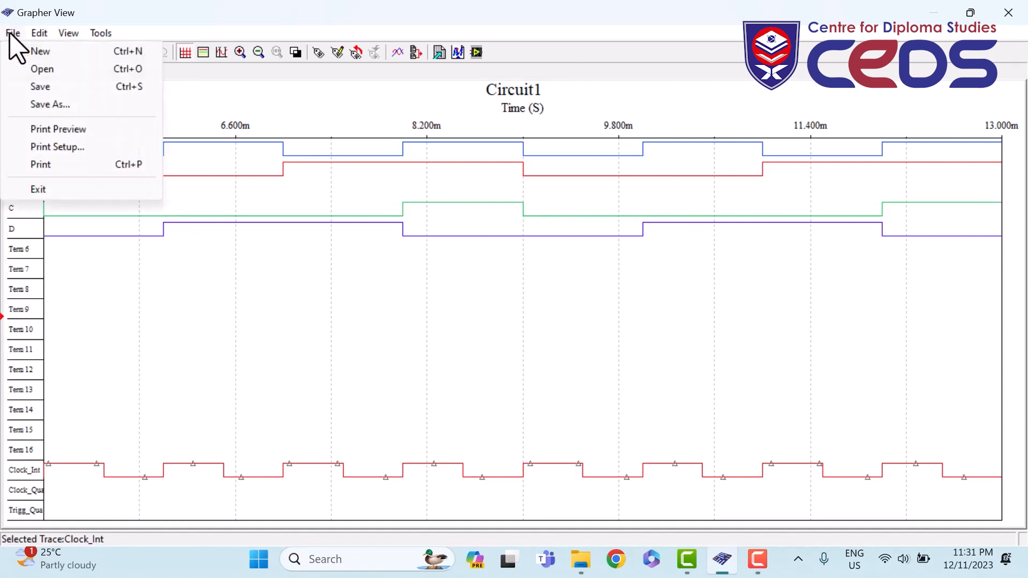
{"action": "left_click", "coordinate": [282, 340]}
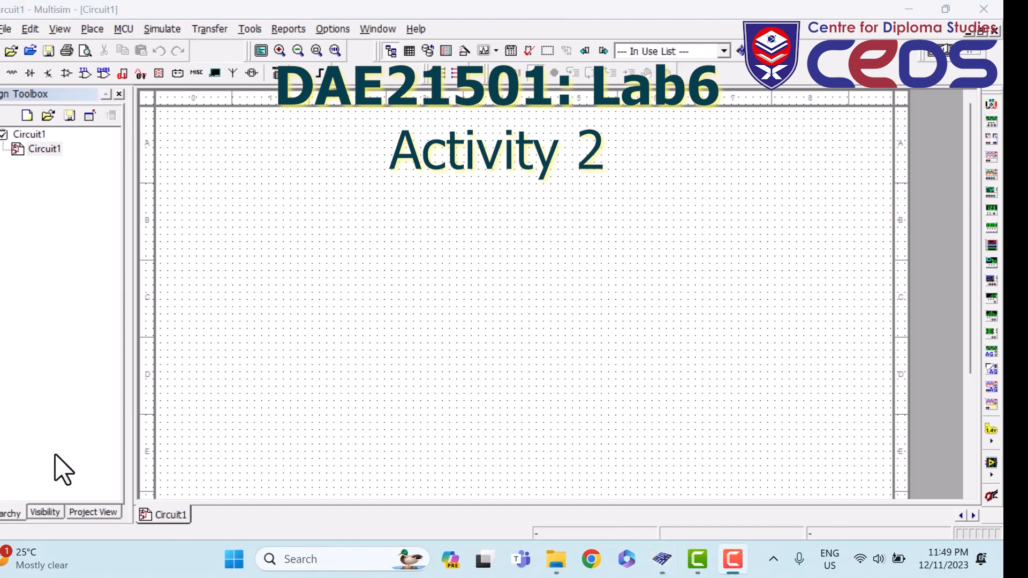
- Place the example1 title block at the bottom-right corner of the Circuit1 sheet
{"action": "left_click", "coordinate": [90, 29]}
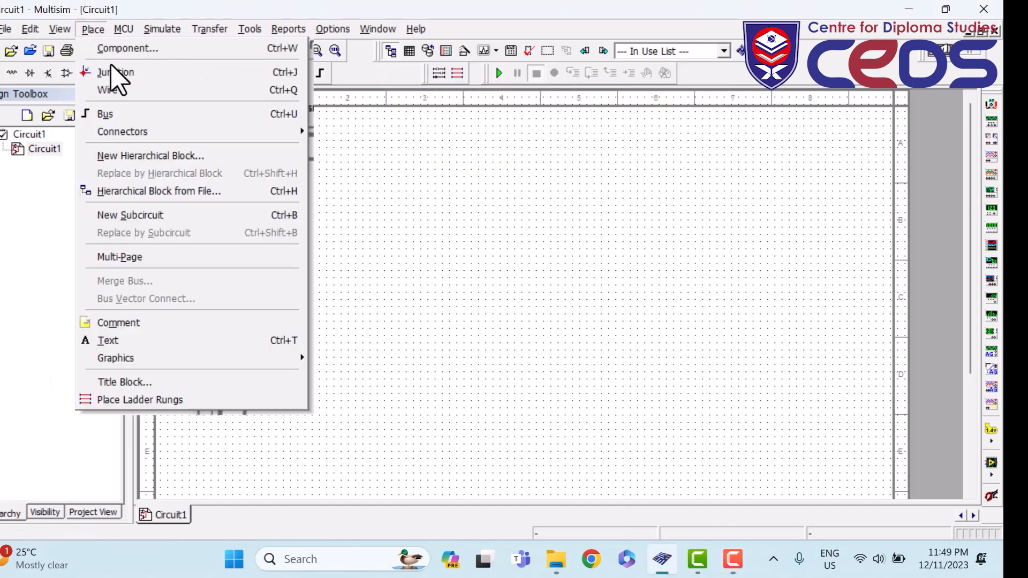
{"action": "left_click", "coordinate": [141, 382]}
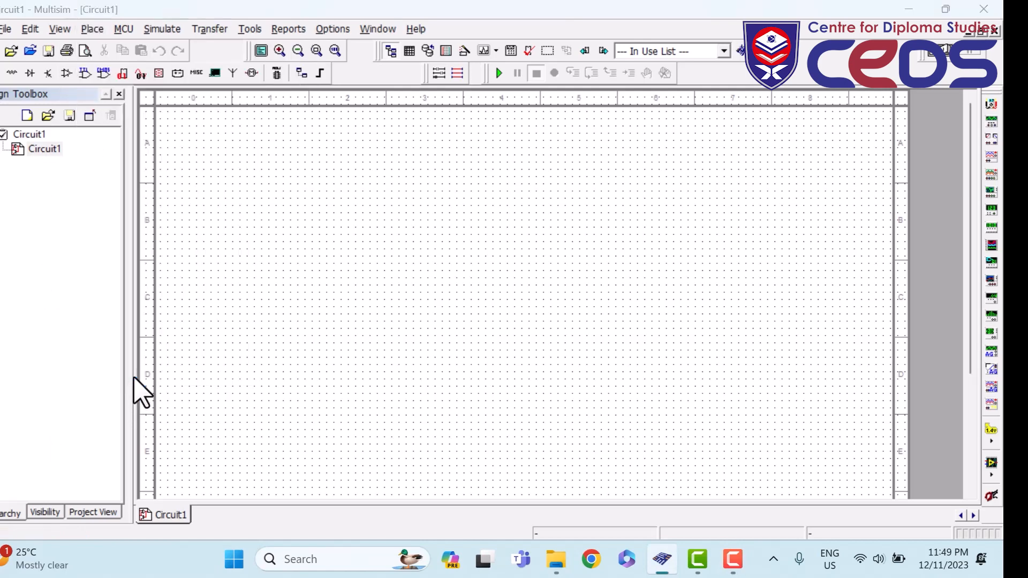
{"action": "left_click", "coordinate": [389, 260]}
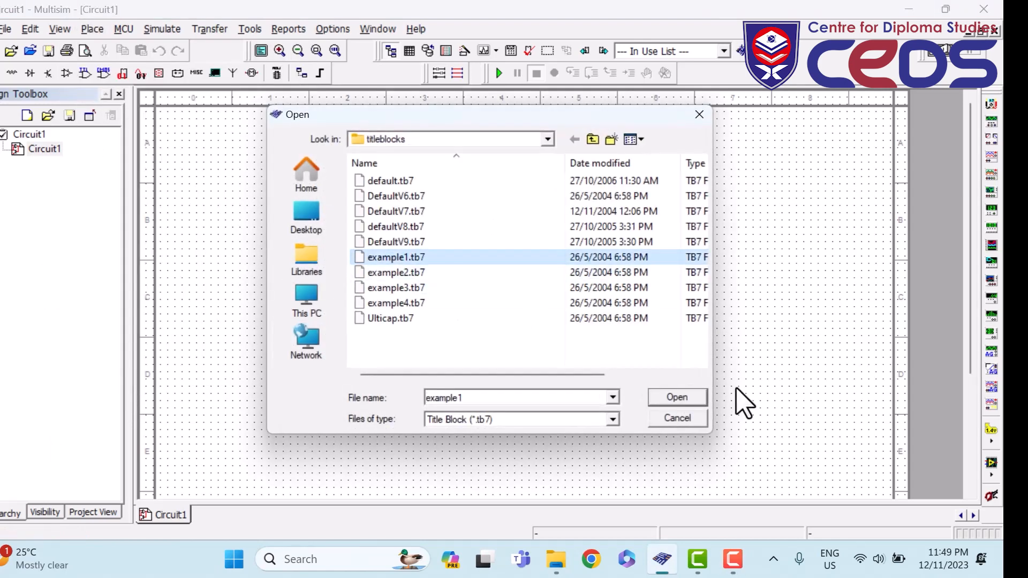
{"action": "left_click", "coordinate": [680, 402]}
{"action": "scroll", "coordinate": [646, 370], "scroll_direction": "down", "scroll_amount": 3}
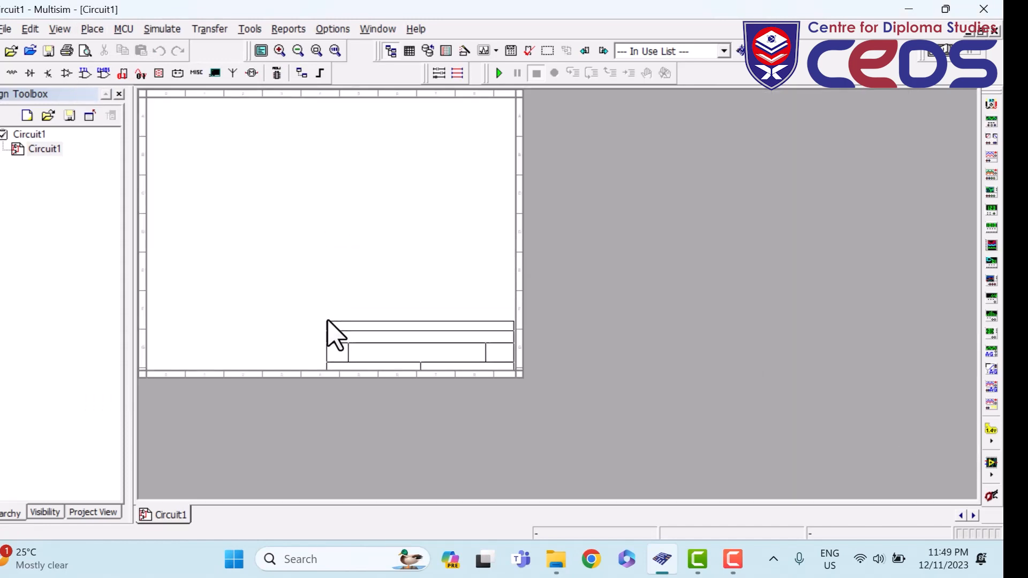
{"action": "left_click", "coordinate": [327, 320]}
{"action": "scroll", "coordinate": [344, 355], "scroll_direction": "up", "scroll_amount": 3}
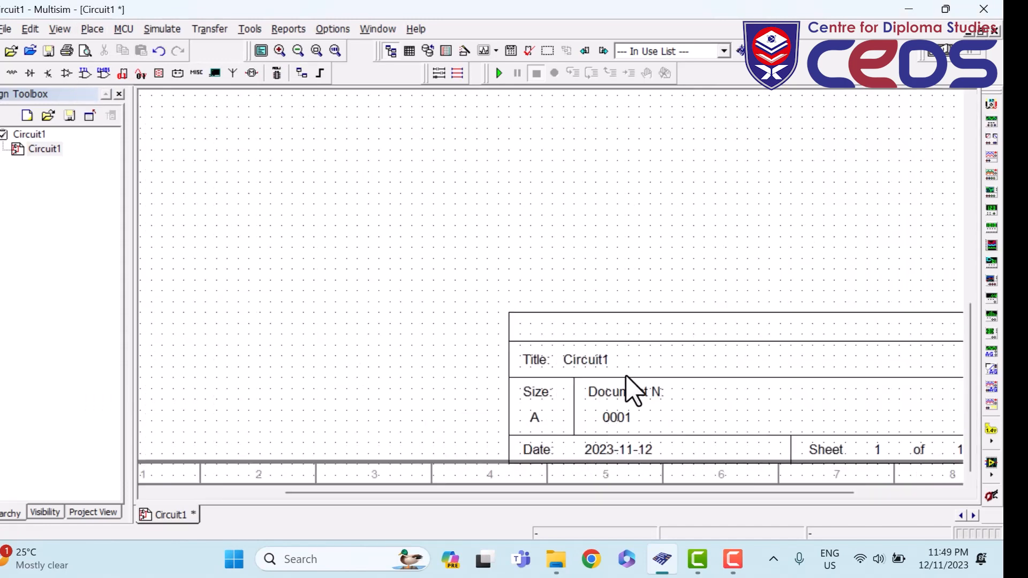
- Fill the title block with 'Lab6 Act2' plus the student's name, and the matric number as Document No
{"action": "double_click", "coordinate": [580, 362]}
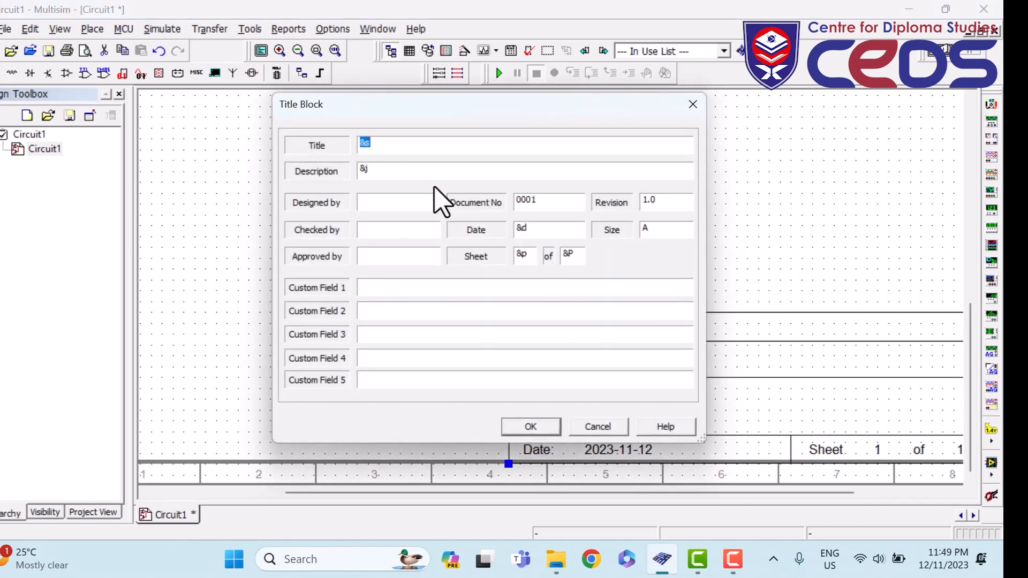
{"action": "type", "text": "Lab6 Act2: Azmi"}
{"action": "left_click_drag", "start_coordinate": [555, 211], "coordinate": [500, 204]}
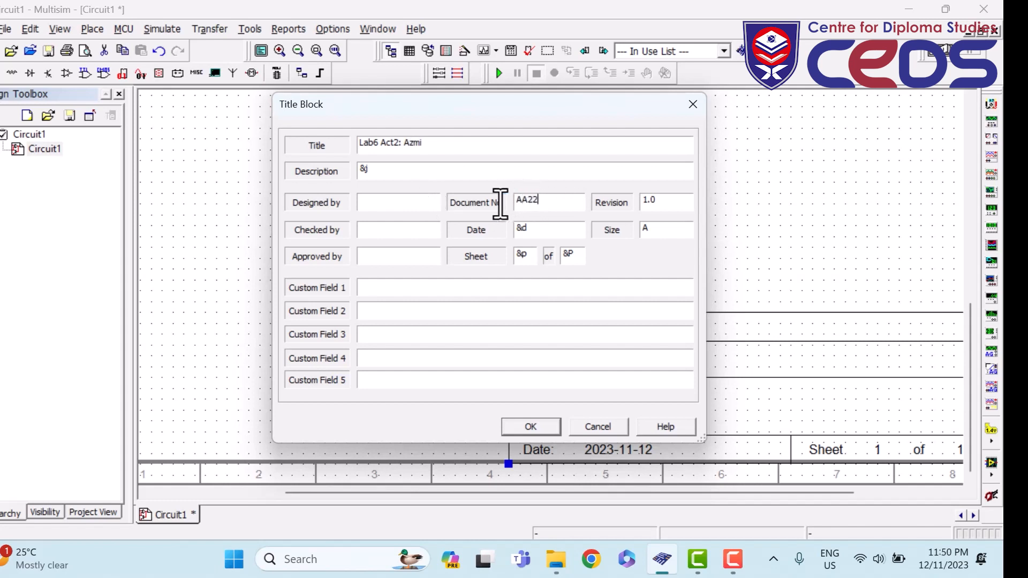
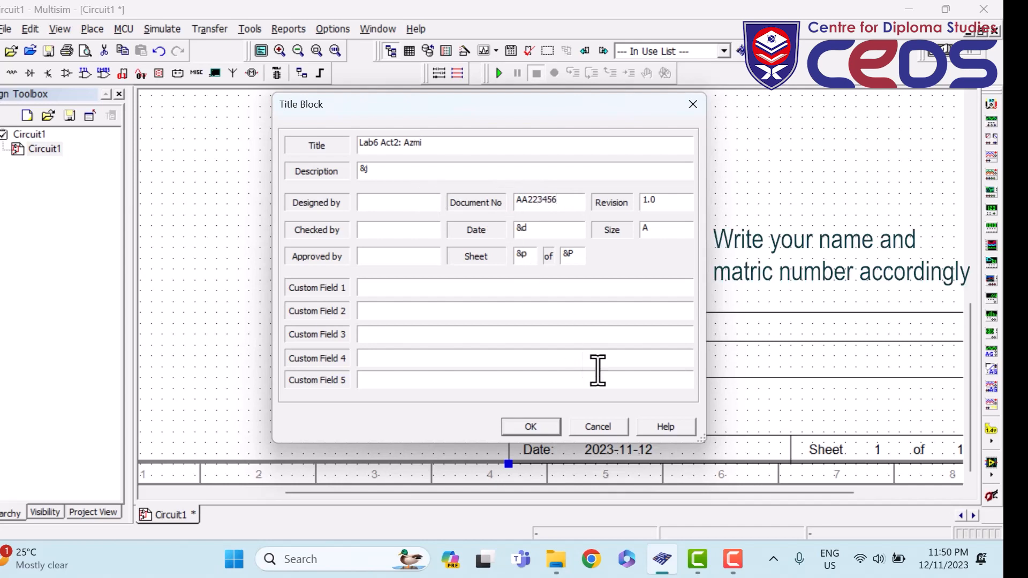
{"action": "left_click", "coordinate": [541, 428]}
{"action": "scroll", "coordinate": [391, 249], "scroll_direction": "down", "scroll_amount": 1}
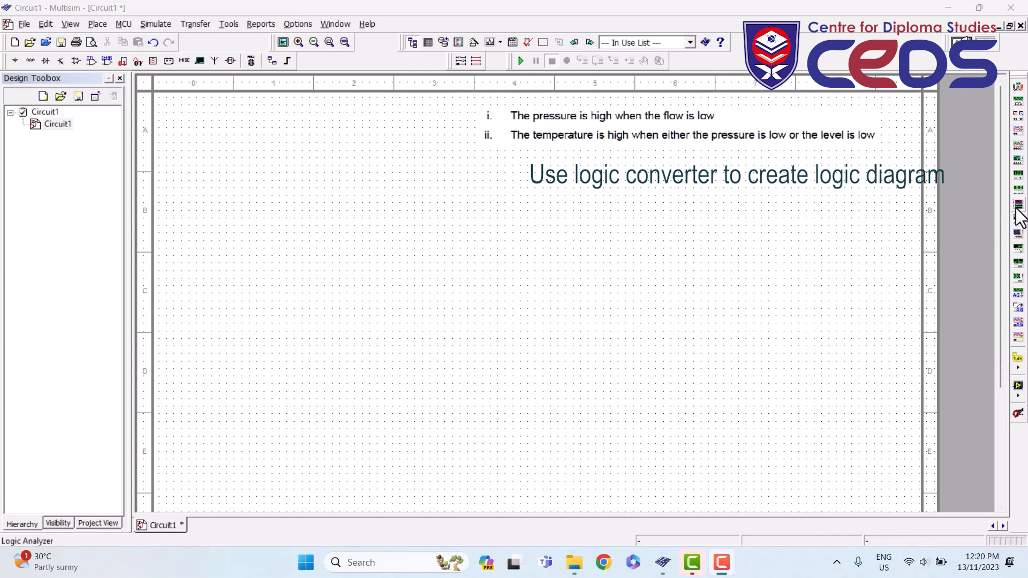
- Place logic converter XLC1 at the sheet's top-left and open its panel below the condition statements
{"action": "left_click", "coordinate": [1017, 219]}
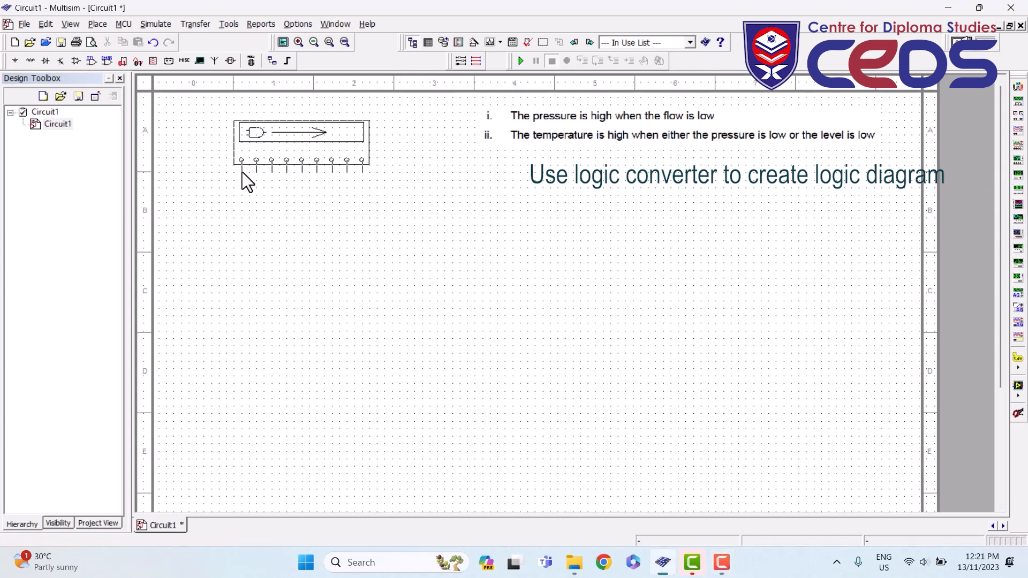
{"action": "left_click", "coordinate": [242, 172]}
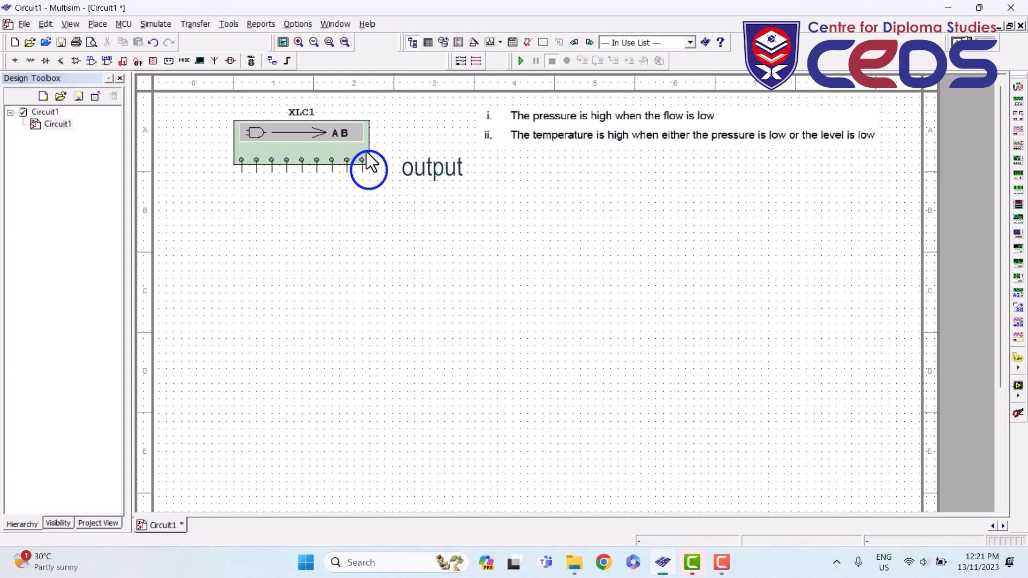
{"action": "double_click", "coordinate": [333, 148]}
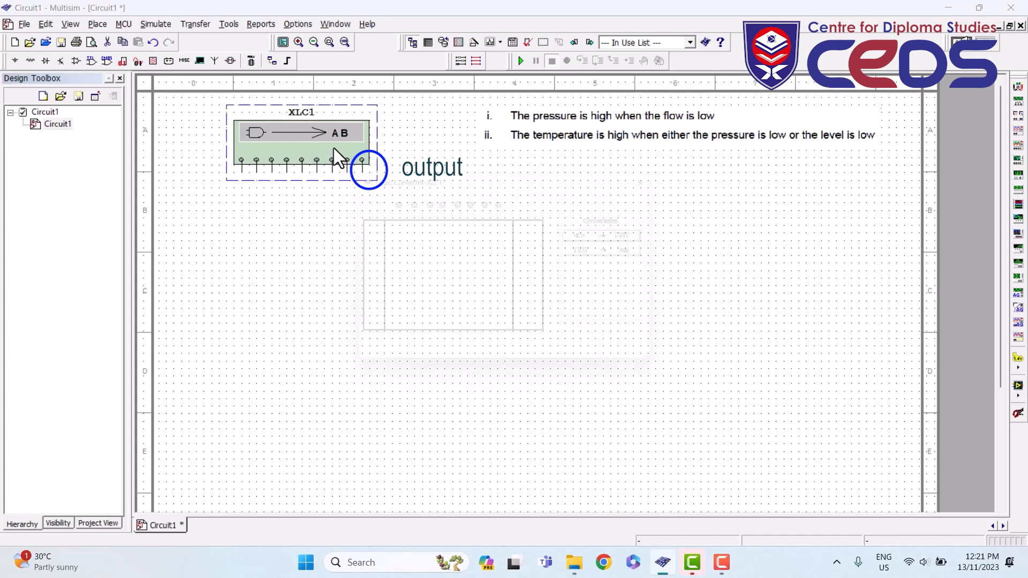
{"action": "left_click_drag", "start_coordinate": [525, 178], "coordinate": [674, 167]}
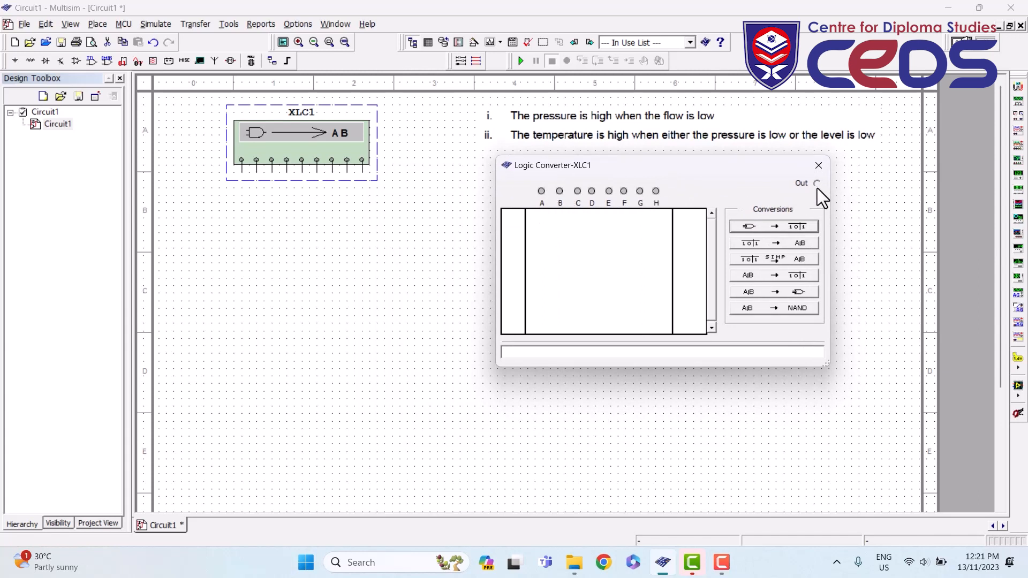
- Activate inputs A, B, C and D for a 16-row truth table, and set row 004's output to 0
{"action": "left_click", "coordinate": [540, 192]}
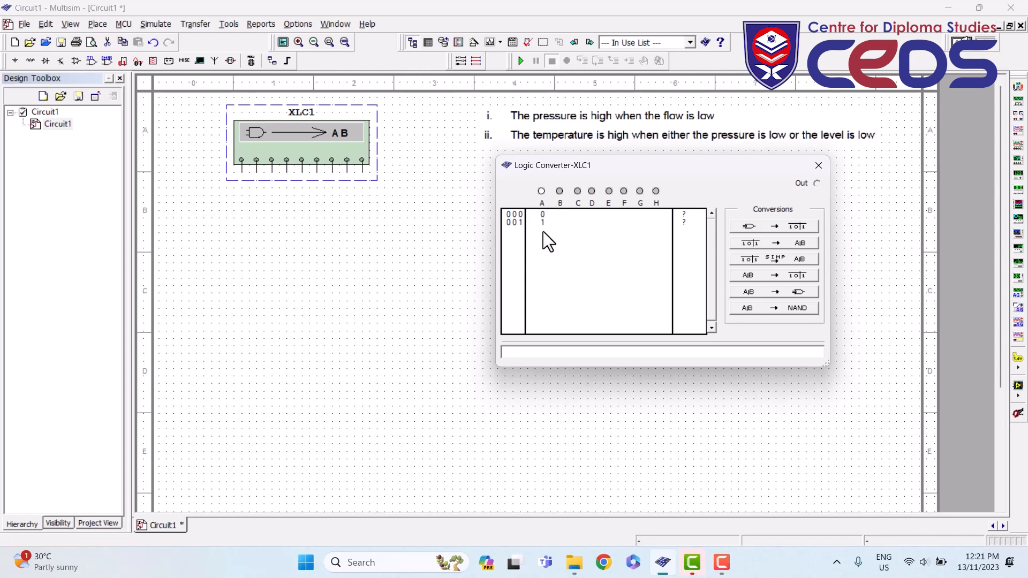
{"action": "left_click", "coordinate": [560, 192]}
{"action": "left_click", "coordinate": [577, 192]}
{"action": "left_click", "coordinate": [592, 191]}
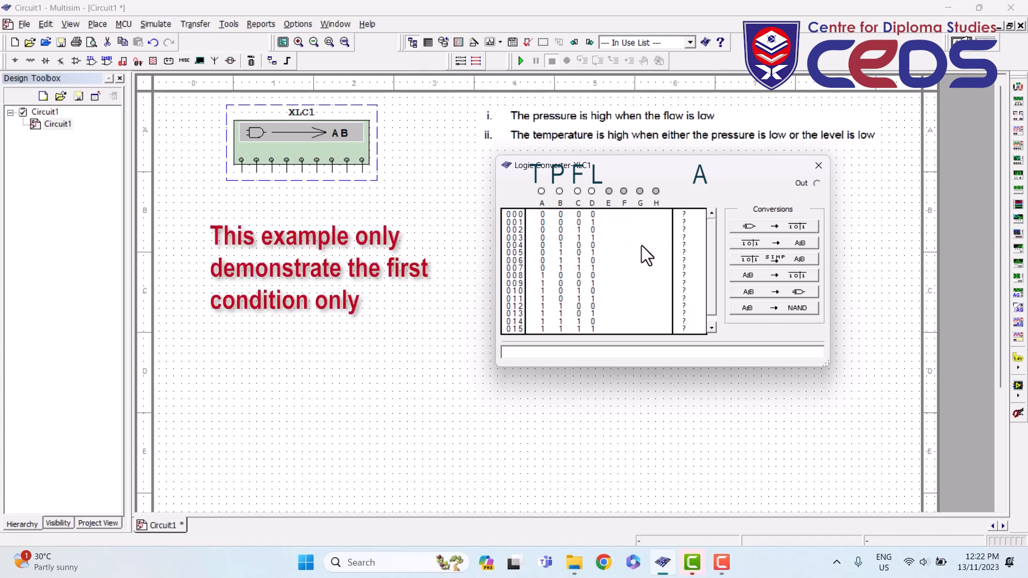
{"action": "left_click", "coordinate": [684, 246]}
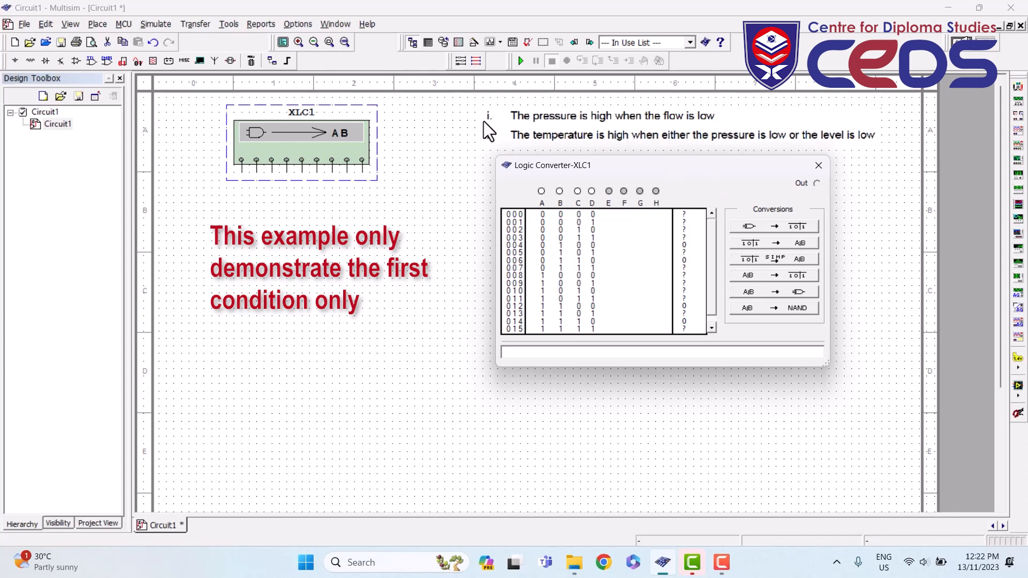
- Fill the outputs for rows 000–007: 0 at row 006, and 1 at rows 000, 001, 005 and 007
{"action": "left_click", "coordinate": [684, 245]}
{"action": "left_click", "coordinate": [684, 261]}
{"action": "left_click", "coordinate": [686, 215]}
{"action": "left_click", "coordinate": [686, 216]}
{"action": "left_click", "coordinate": [684, 224]}
{"action": "left_click", "coordinate": [686, 224]}
{"action": "left_click", "coordinate": [685, 245]}
{"action": "left_click", "coordinate": [684, 253]}
{"action": "left_click", "coordinate": [685, 253]}
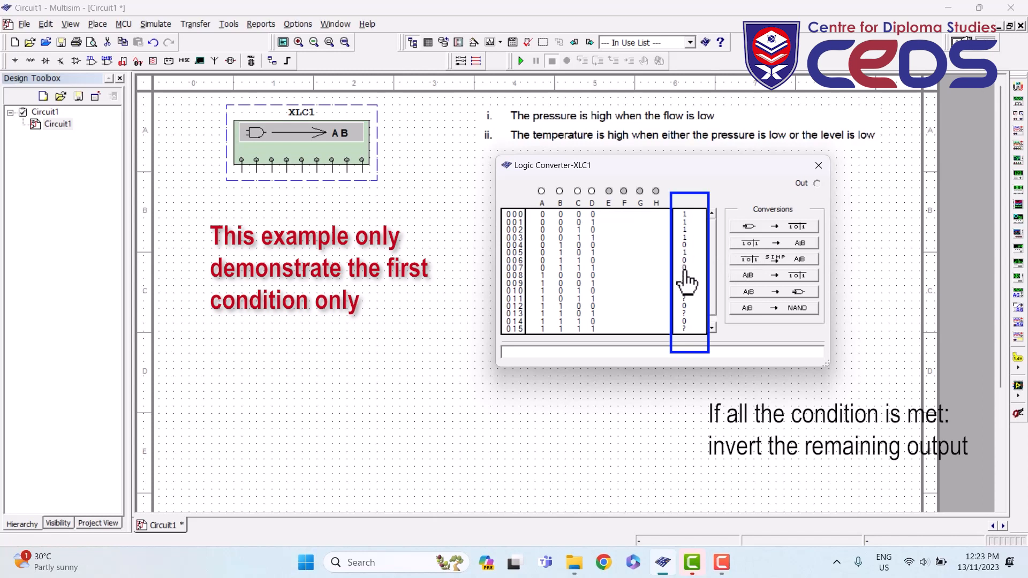
{"action": "left_click", "coordinate": [684, 270]}
- Fill the outputs for rows 008–015: 0 at rows 012 and 014, and 1 at the rest
{"action": "left_click", "coordinate": [686, 277]}
{"action": "left_click", "coordinate": [686, 277]}
{"action": "left_click", "coordinate": [685, 285]}
{"action": "left_click", "coordinate": [685, 286]}
{"action": "left_click", "coordinate": [685, 292]}
{"action": "left_click", "coordinate": [685, 299]}
{"action": "left_click", "coordinate": [685, 299]}
{"action": "left_click", "coordinate": [686, 306]}
{"action": "left_click", "coordinate": [684, 314]}
{"action": "left_click", "coordinate": [684, 321]}
{"action": "left_click", "coordinate": [685, 329]}
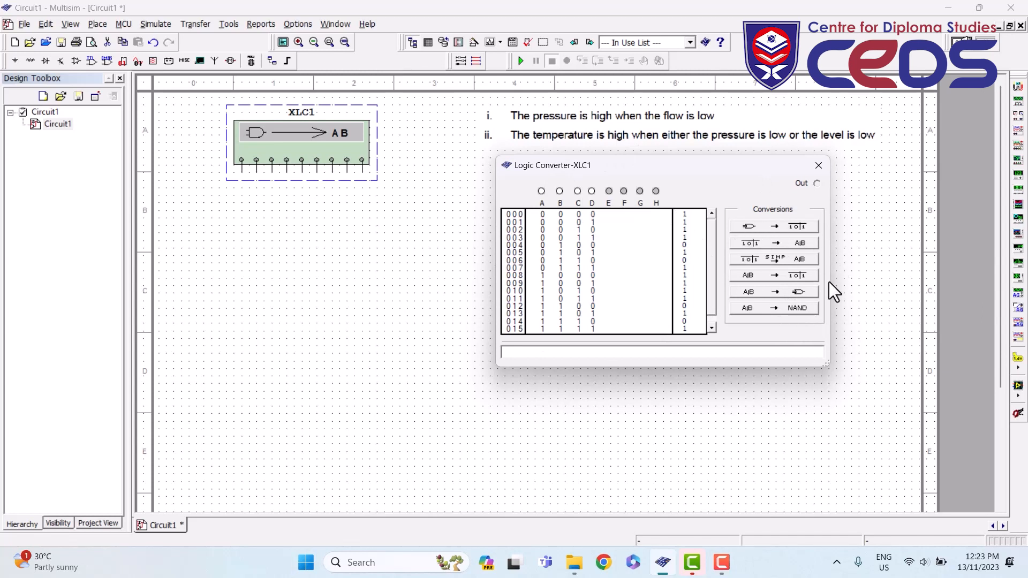
- Simplify the truth table to B'+D and generate its NOT-on-B plus OR gate circuit
{"action": "left_click", "coordinate": [772, 260]}
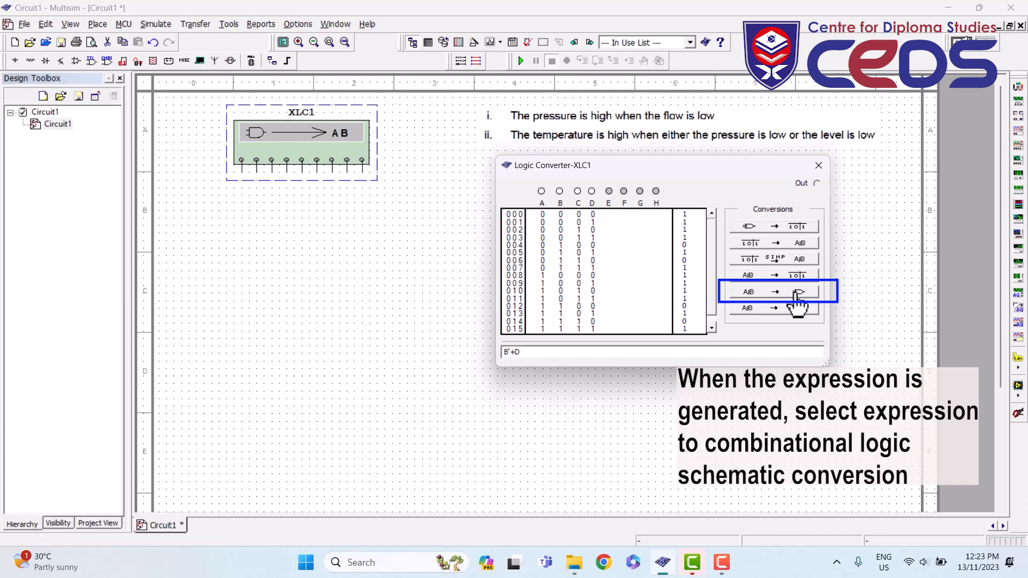
{"action": "left_click", "coordinate": [796, 293]}
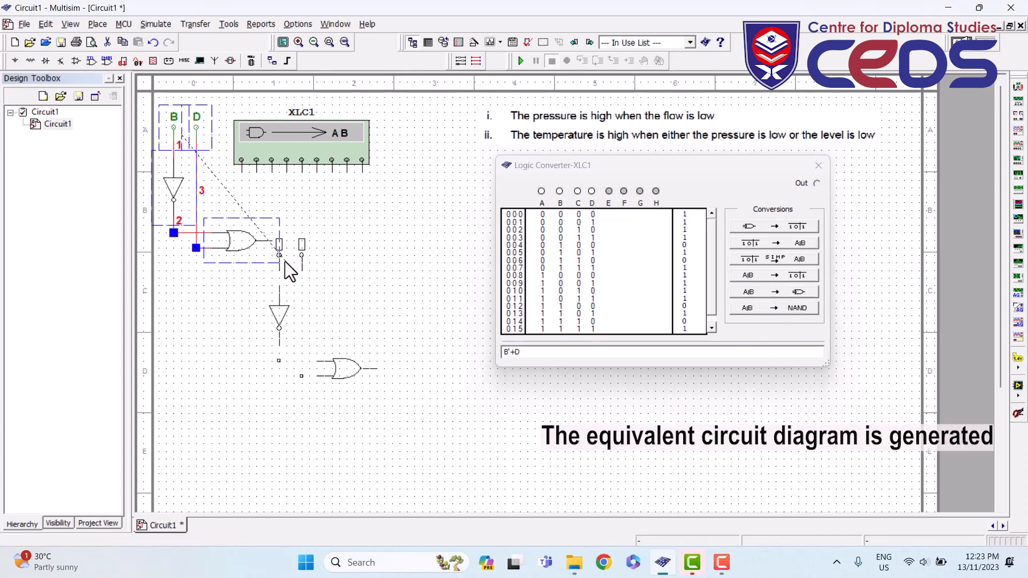
- Drop the generated circuit lower on the sheet and recheck the converter's C and D inputs
{"action": "left_click", "coordinate": [284, 261]}
{"action": "left_click", "coordinate": [362, 259]}
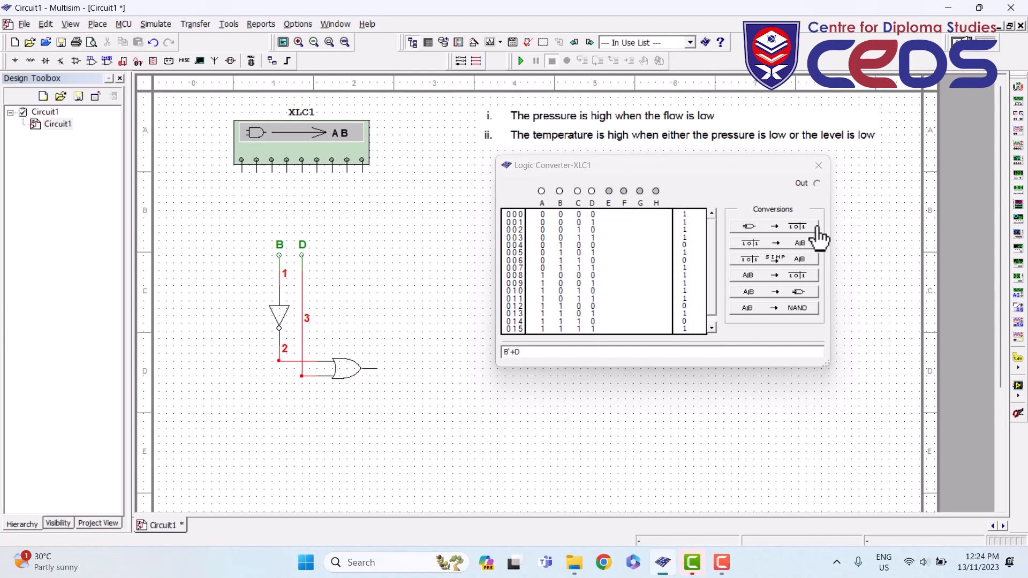
{"action": "left_click", "coordinate": [817, 165]}
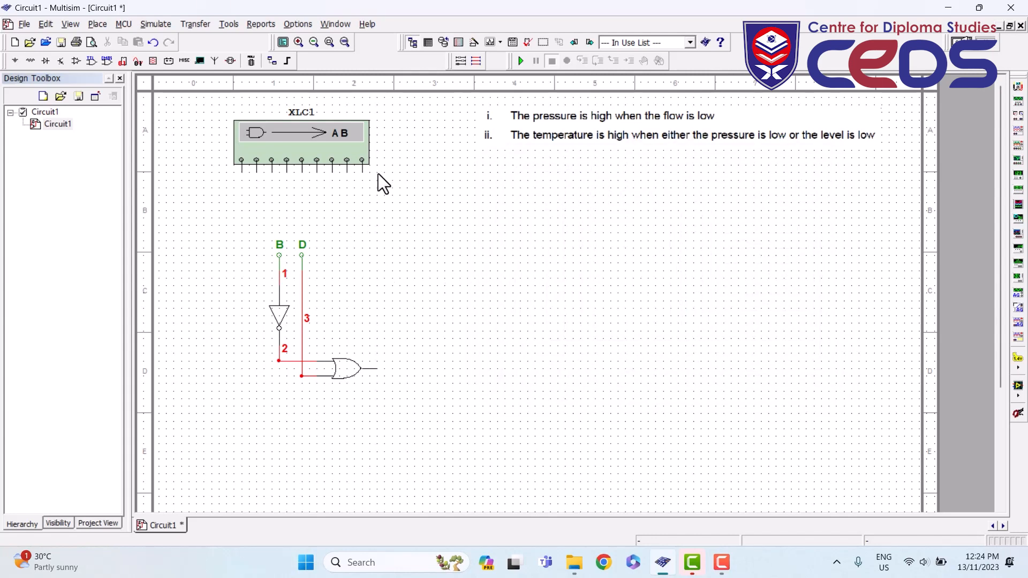
{"action": "double_click", "coordinate": [324, 145]}
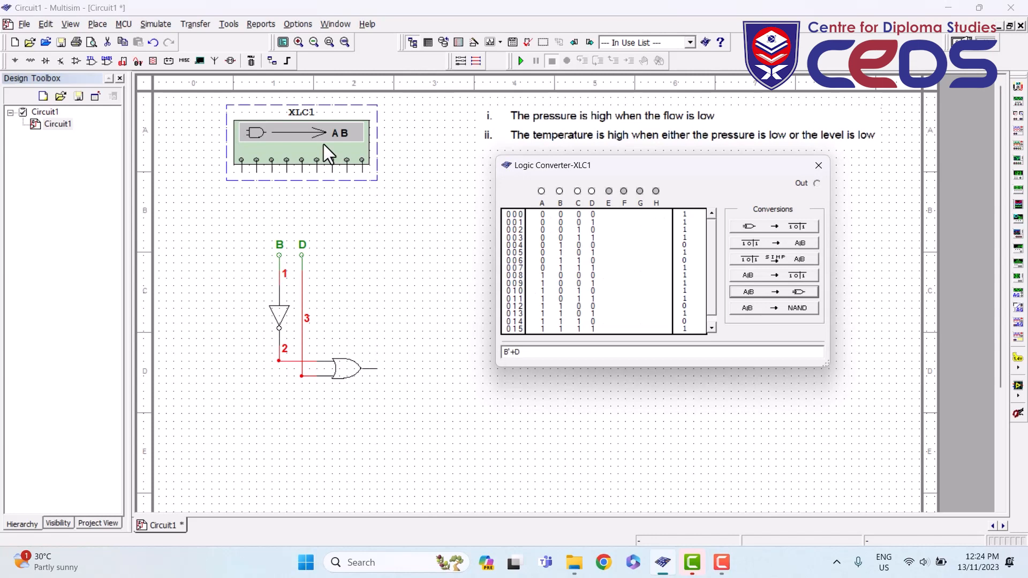
{"action": "left_click", "coordinate": [591, 191]}
{"action": "left_click", "coordinate": [577, 191]}
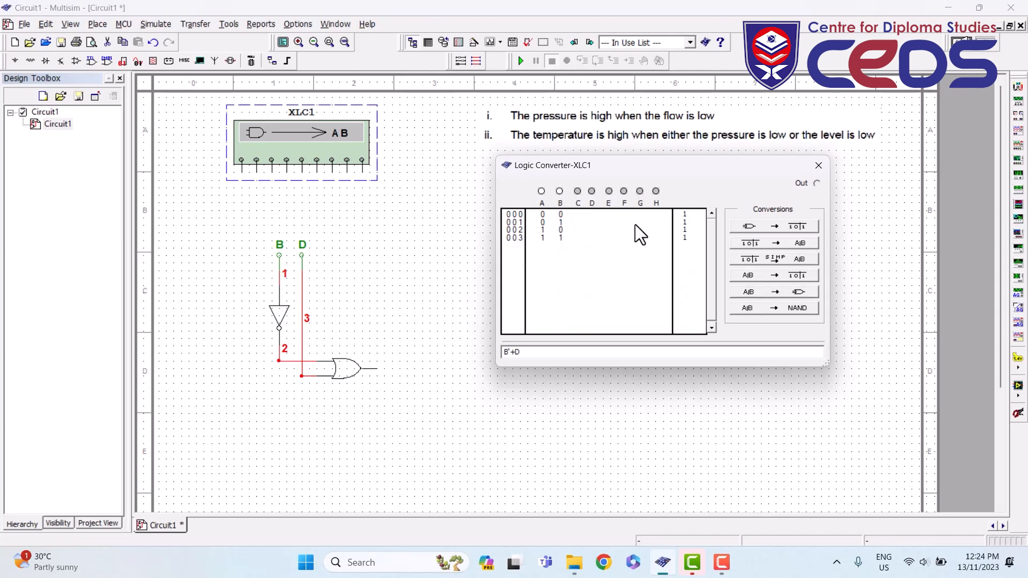
{"action": "left_click", "coordinate": [577, 191]}
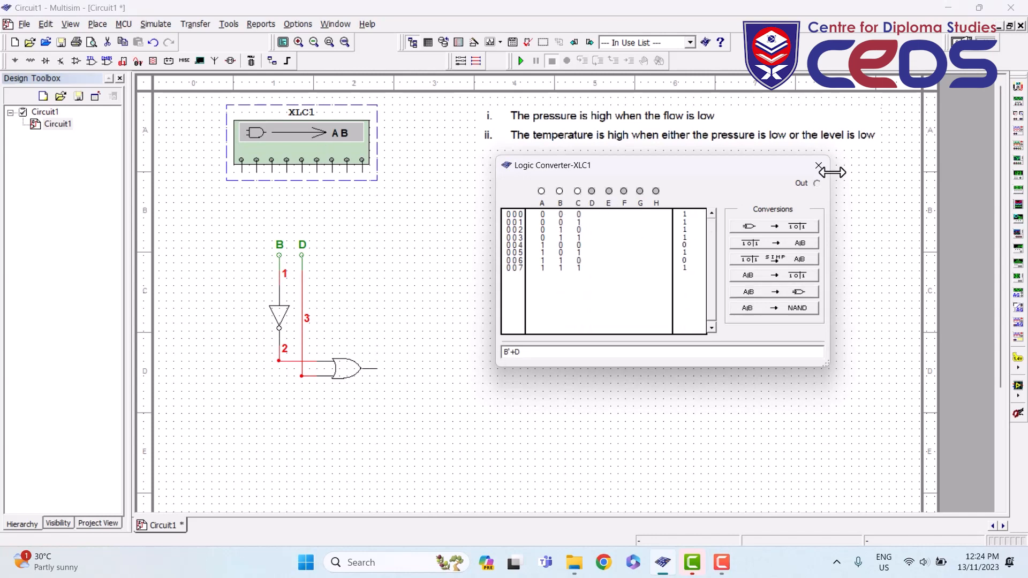
{"action": "left_click", "coordinate": [817, 167]}
- Delete the generated B'+D gate circuit and select logic converter XLC1
{"action": "left_click_drag", "start_coordinate": [249, 223], "coordinate": [422, 386]}
{"action": "key", "text": "Delete"}
{"action": "left_click", "coordinate": [302, 148]}
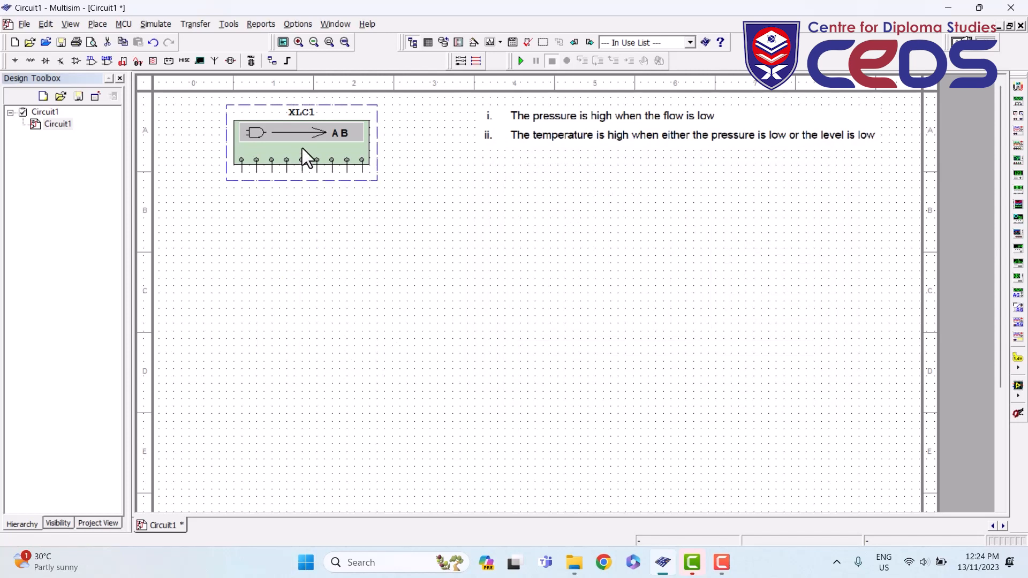
- Delete the old converter and place a new XLC1 at the top-left with its panel open
{"action": "key", "text": "Delete"}
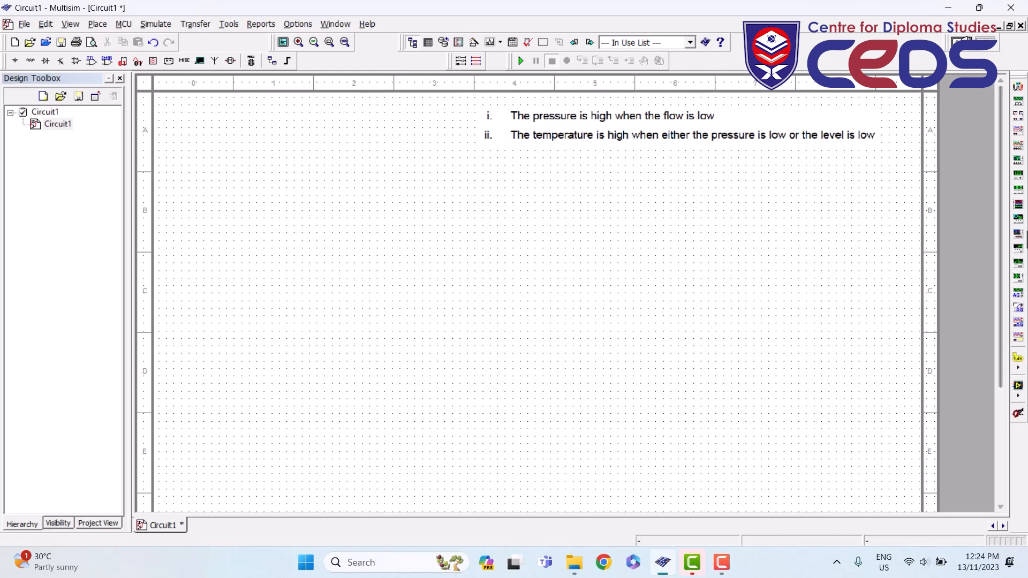
{"action": "left_click", "coordinate": [1023, 227]}
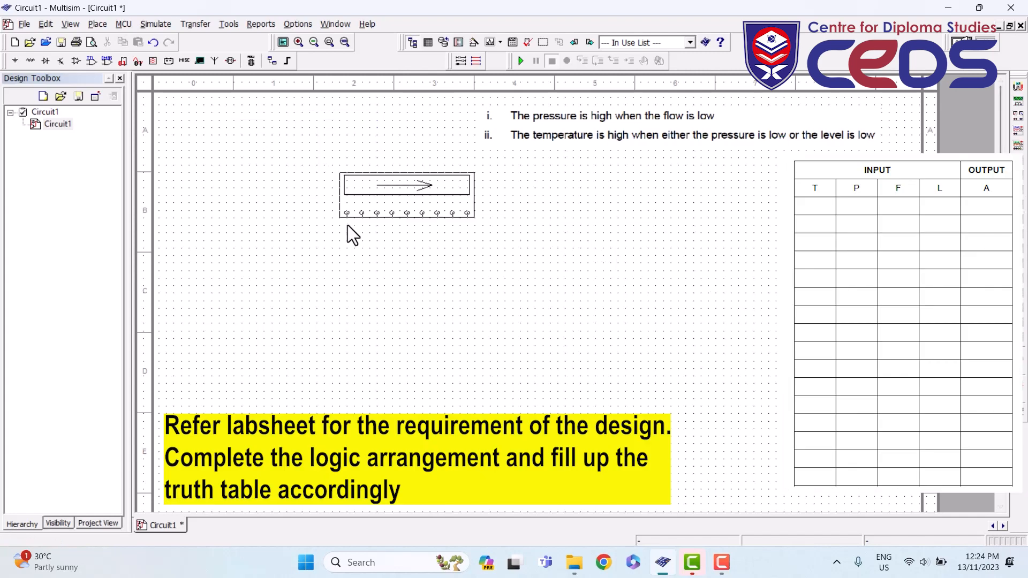
{"action": "left_click", "coordinate": [243, 182]}
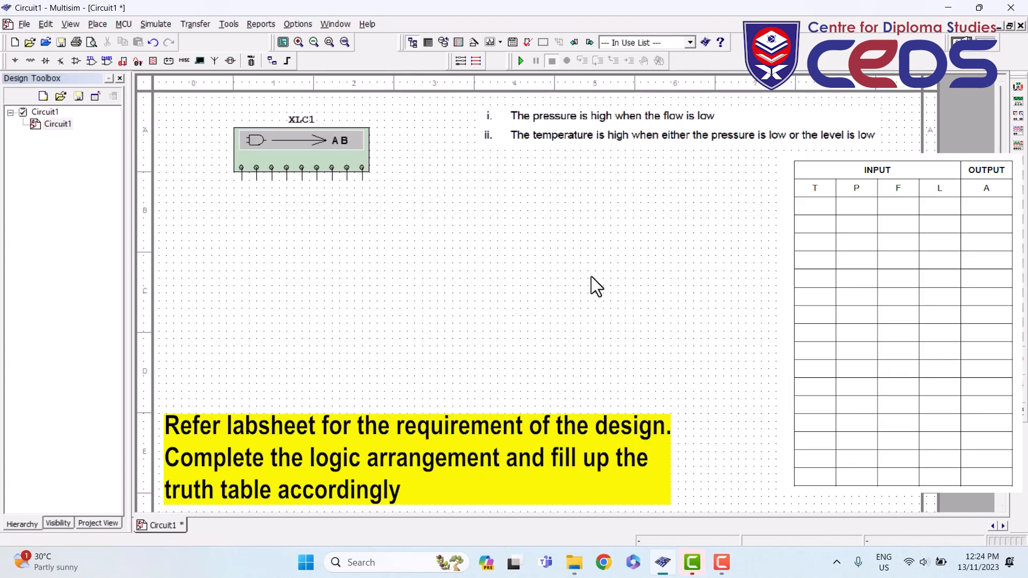
{"action": "double_click", "coordinate": [297, 166]}
- Activate inputs A–D for a fresh 16-row truth table and move the panel to the right
{"action": "left_click", "coordinate": [393, 201]}
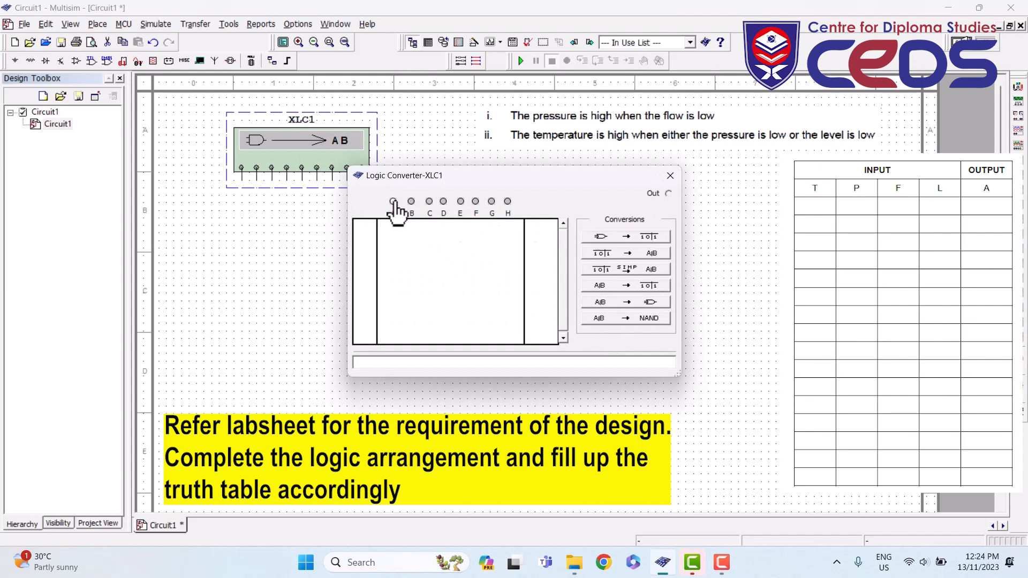
{"action": "left_click", "coordinate": [411, 201]}
{"action": "left_click", "coordinate": [430, 201]}
{"action": "left_click", "coordinate": [444, 201]}
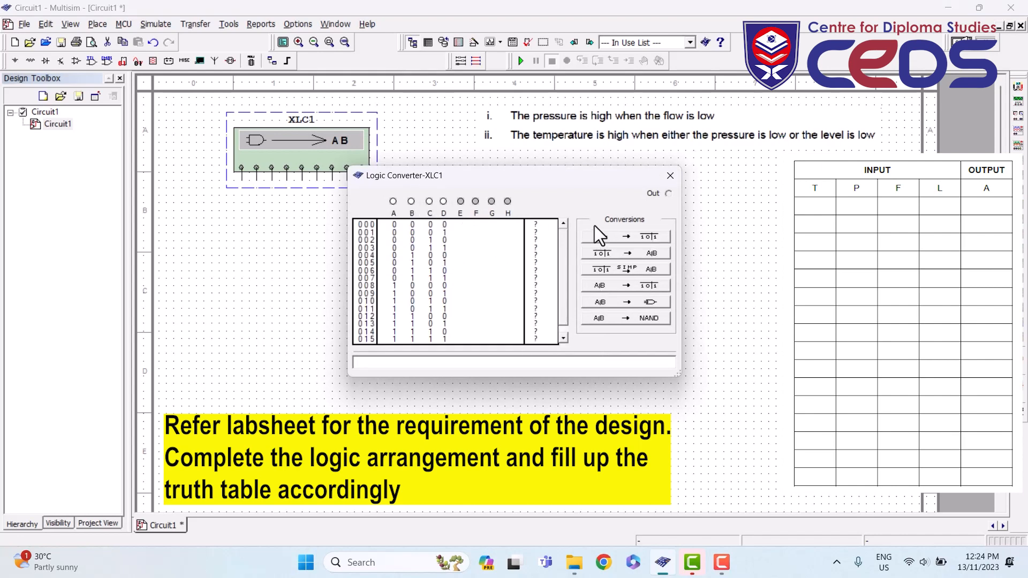
{"action": "left_click_drag", "start_coordinate": [522, 183], "coordinate": [640, 184]}
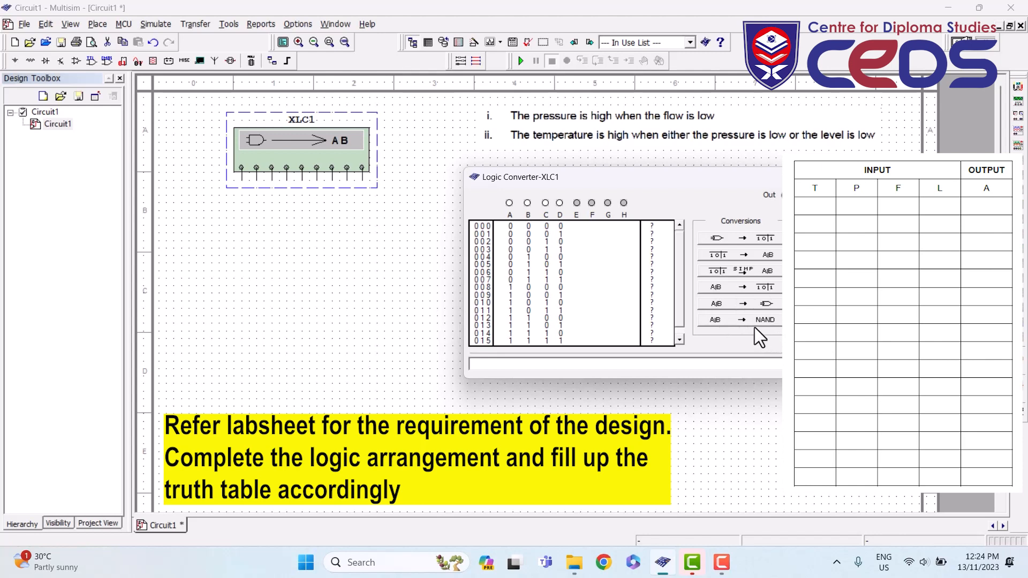
{"action": "left_click_drag", "start_coordinate": [618, 178], "coordinate": [635, 175]}
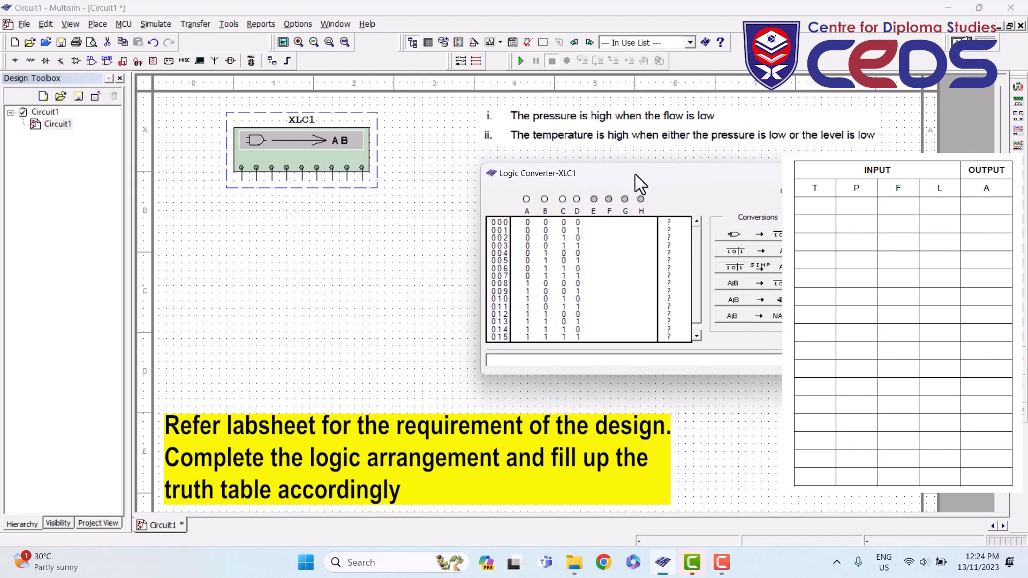